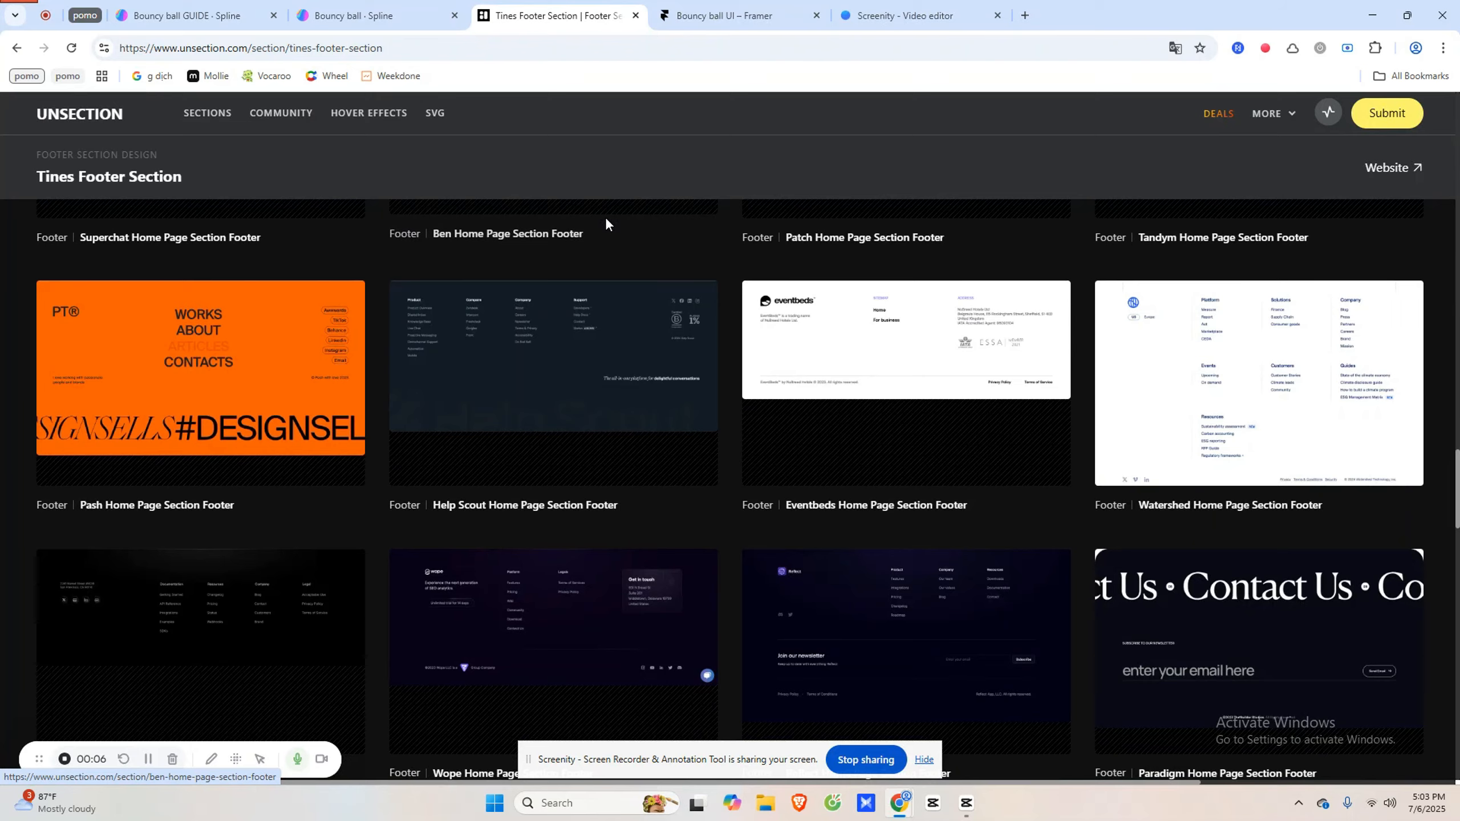
- Scroll the Framer preview to the DAUS footer and reload it to replay the falling logo balls
scroll(606, 227, down, 4)
scroll(606, 227, down, 1)
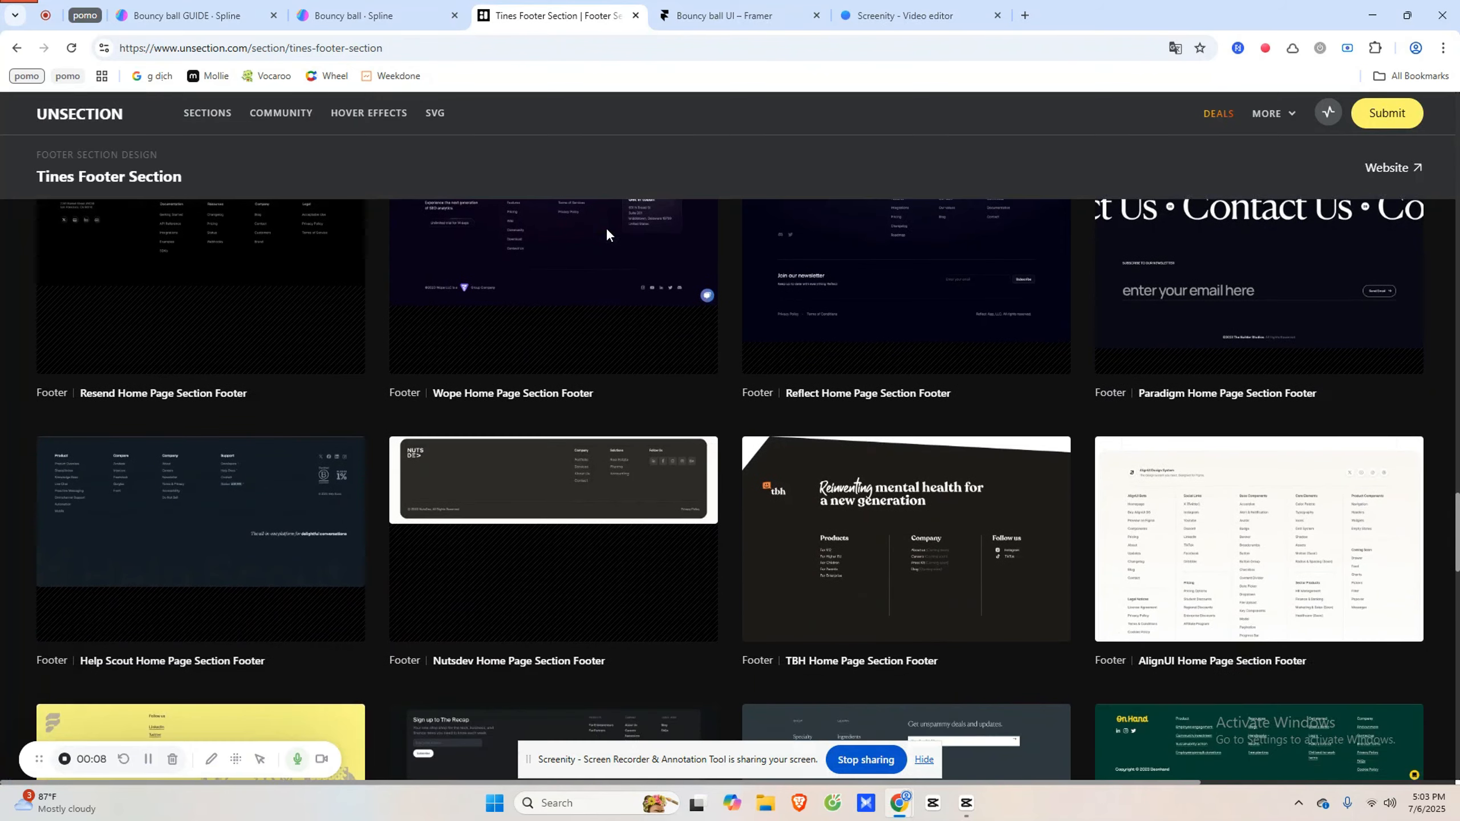
scroll(606, 227, down, 3)
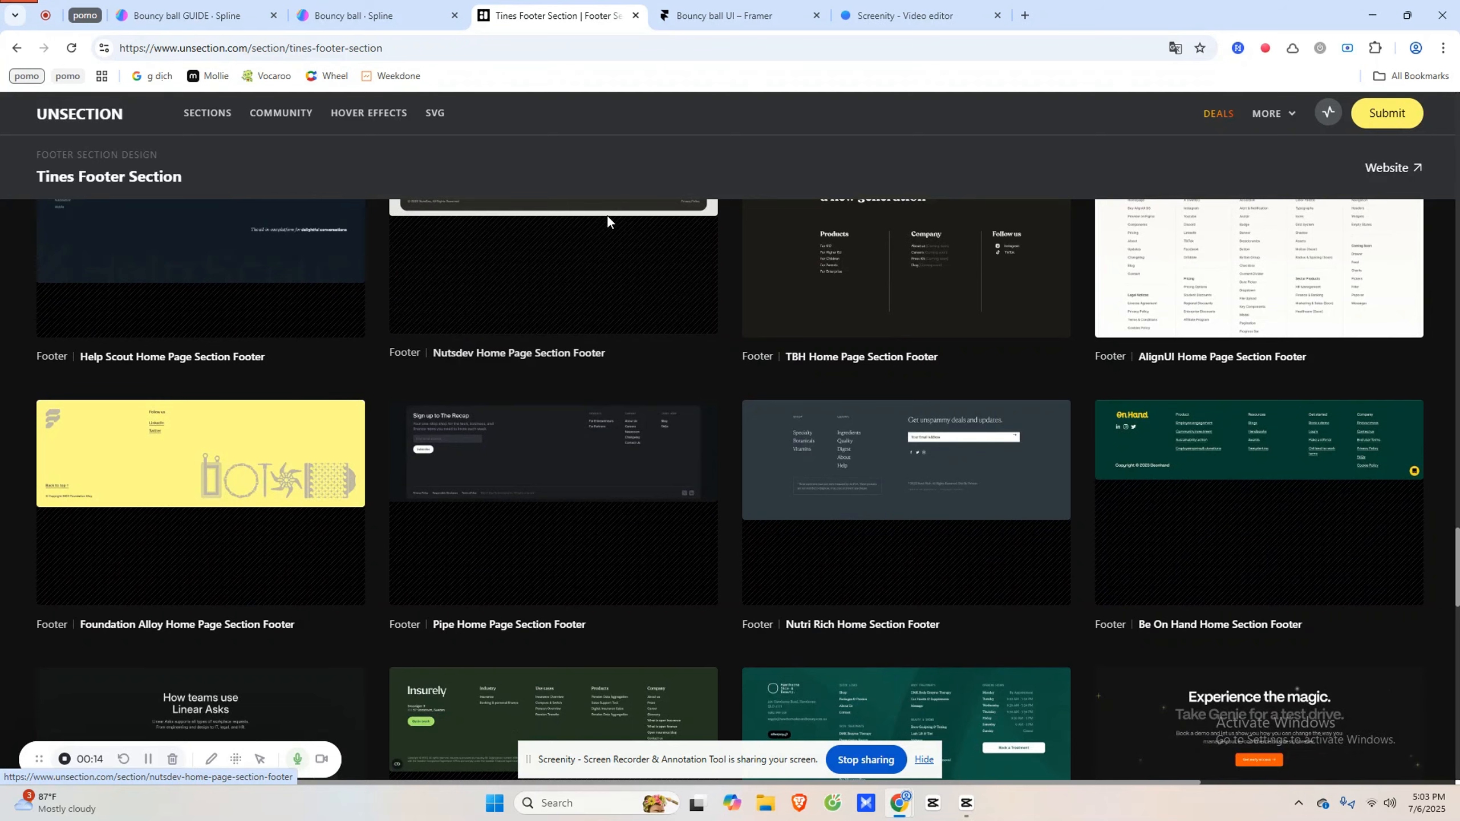
scroll(592, 309, down, 3)
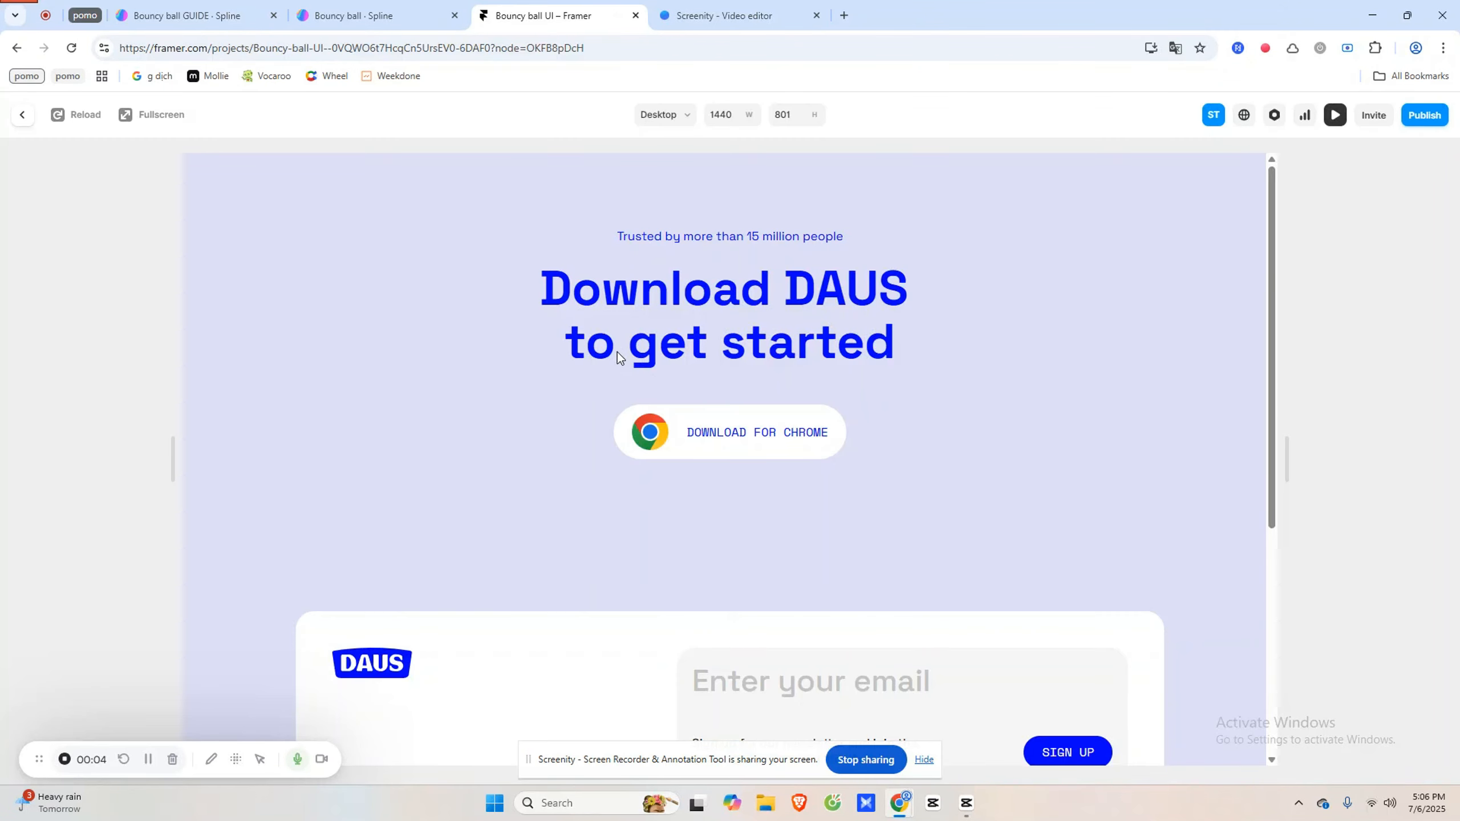
scroll(617, 352, down, 5)
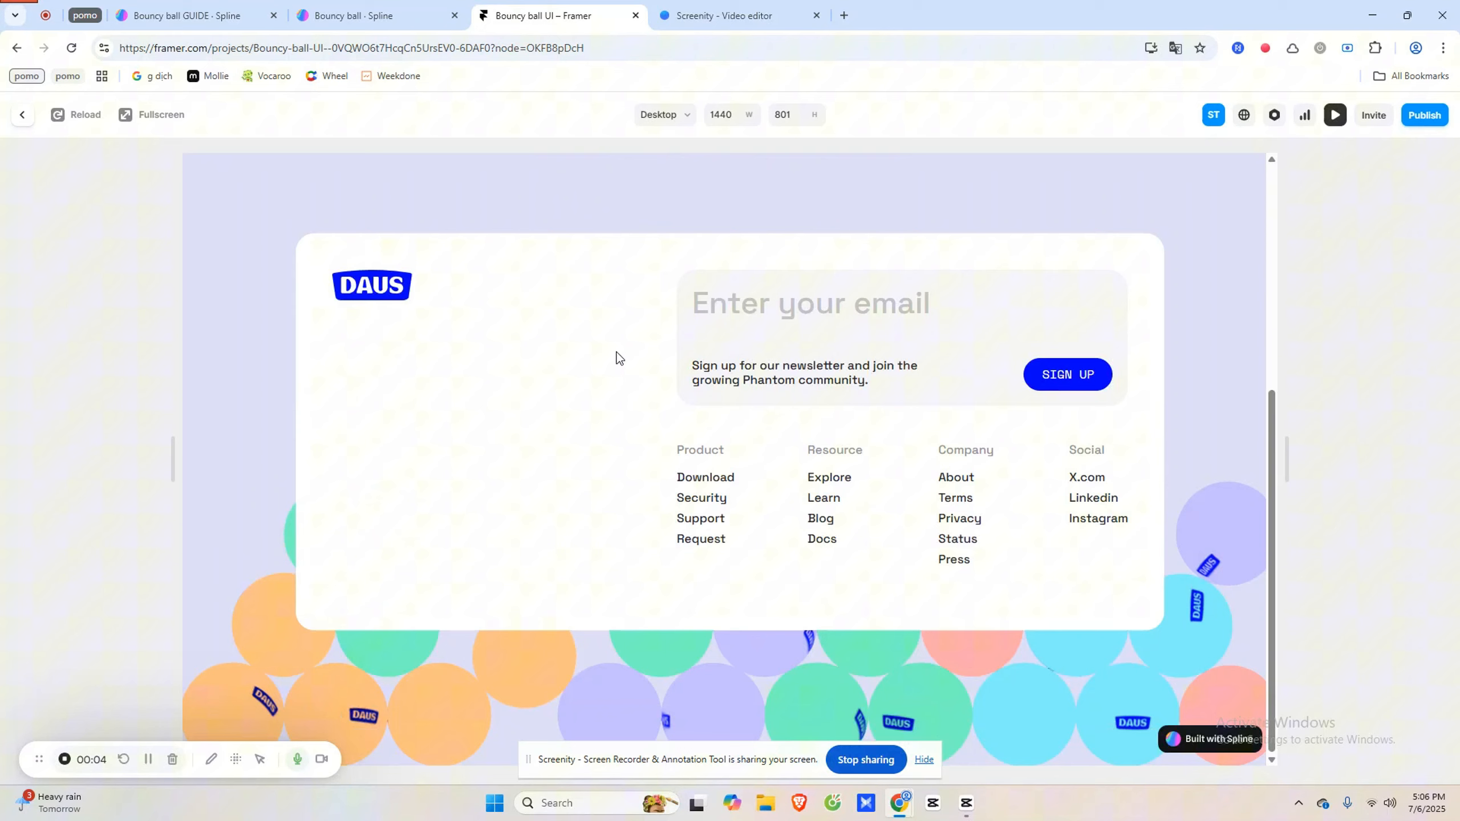
click(75, 118)
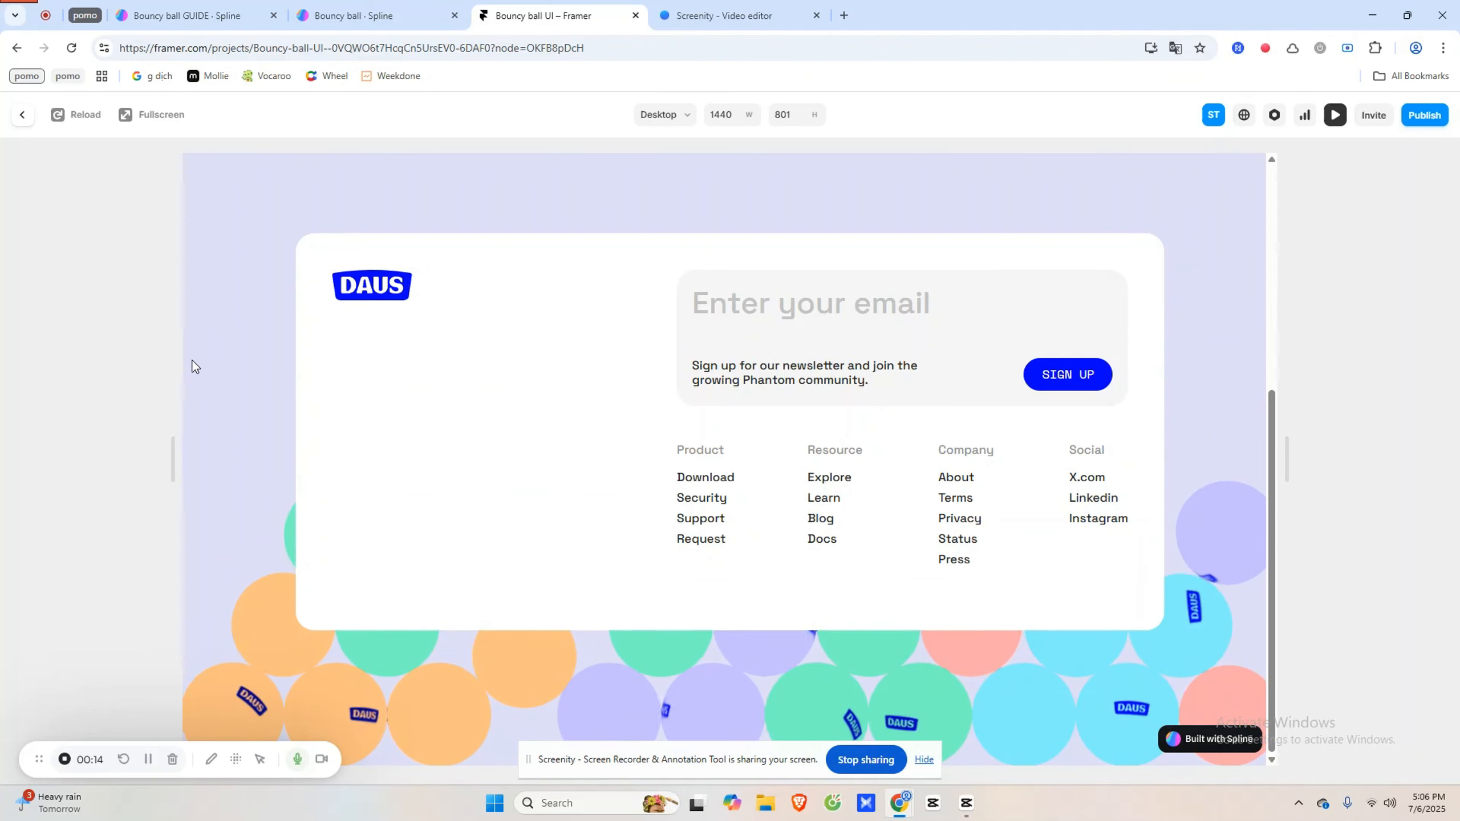
scroll(612, 504, up, 5)
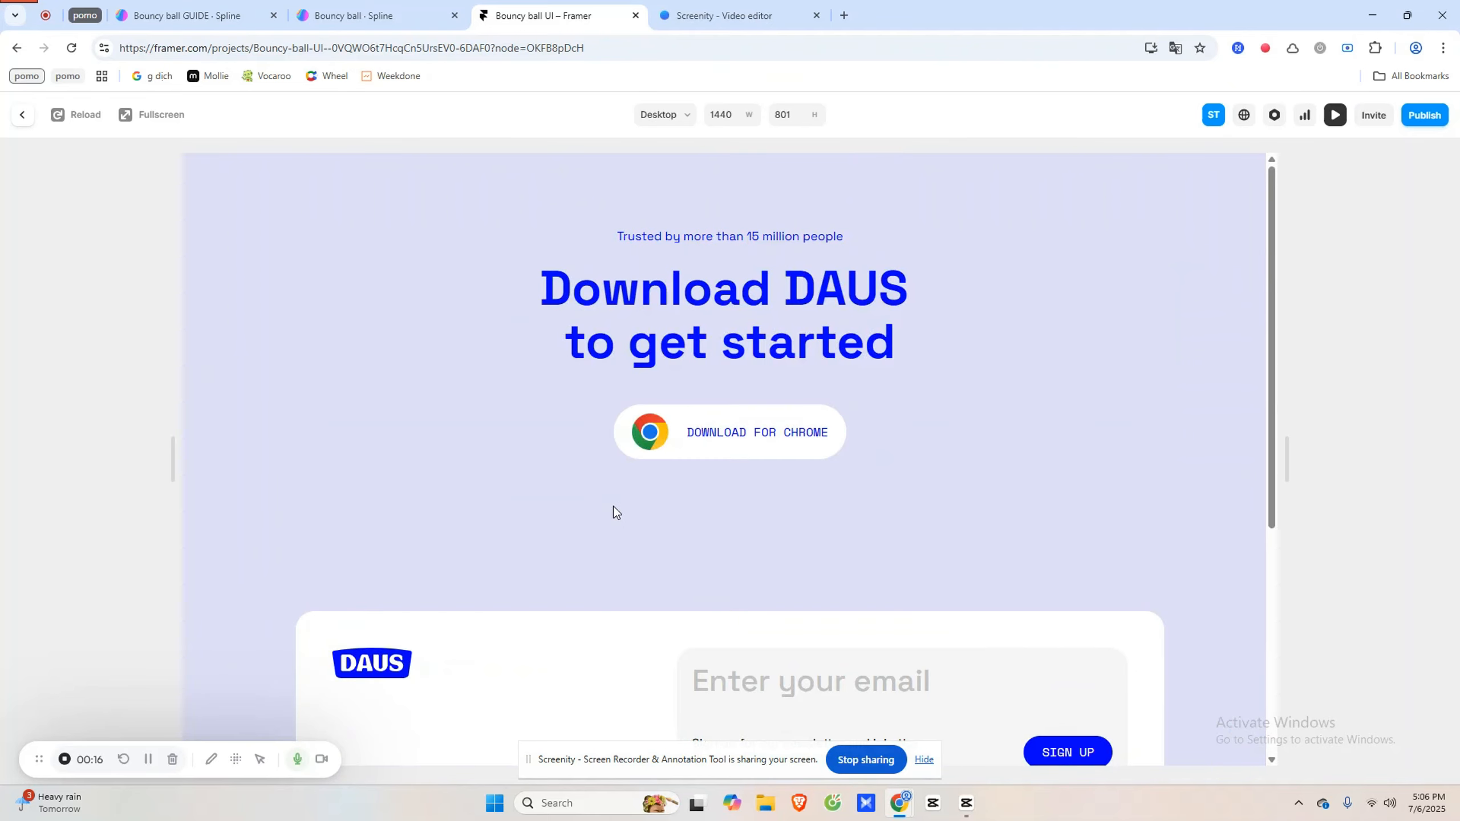
scroll(614, 506, down, 5)
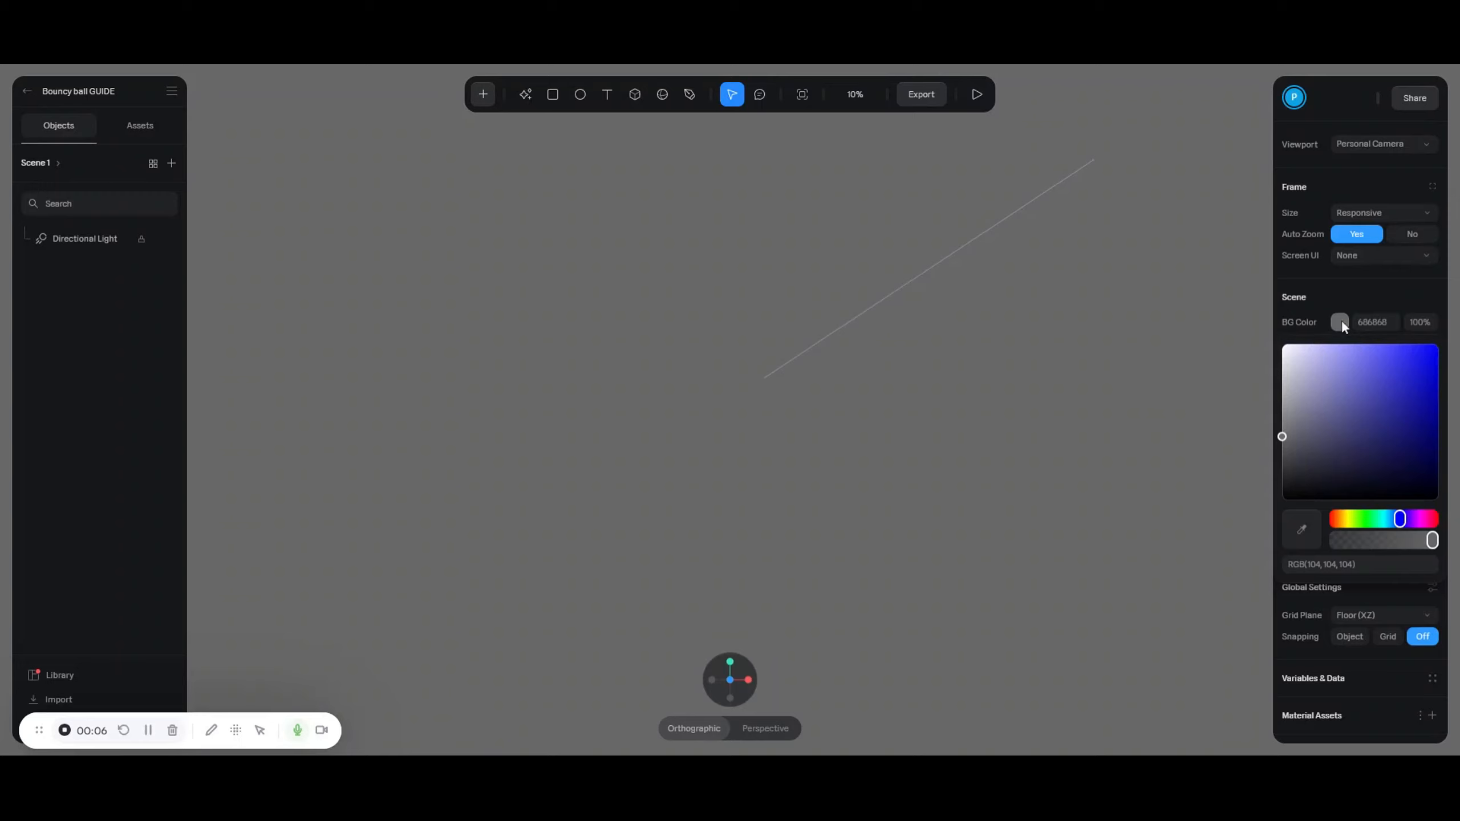
- Set the scene background colour to hex DEDEF7, a pale lavender
click(1083, 351)
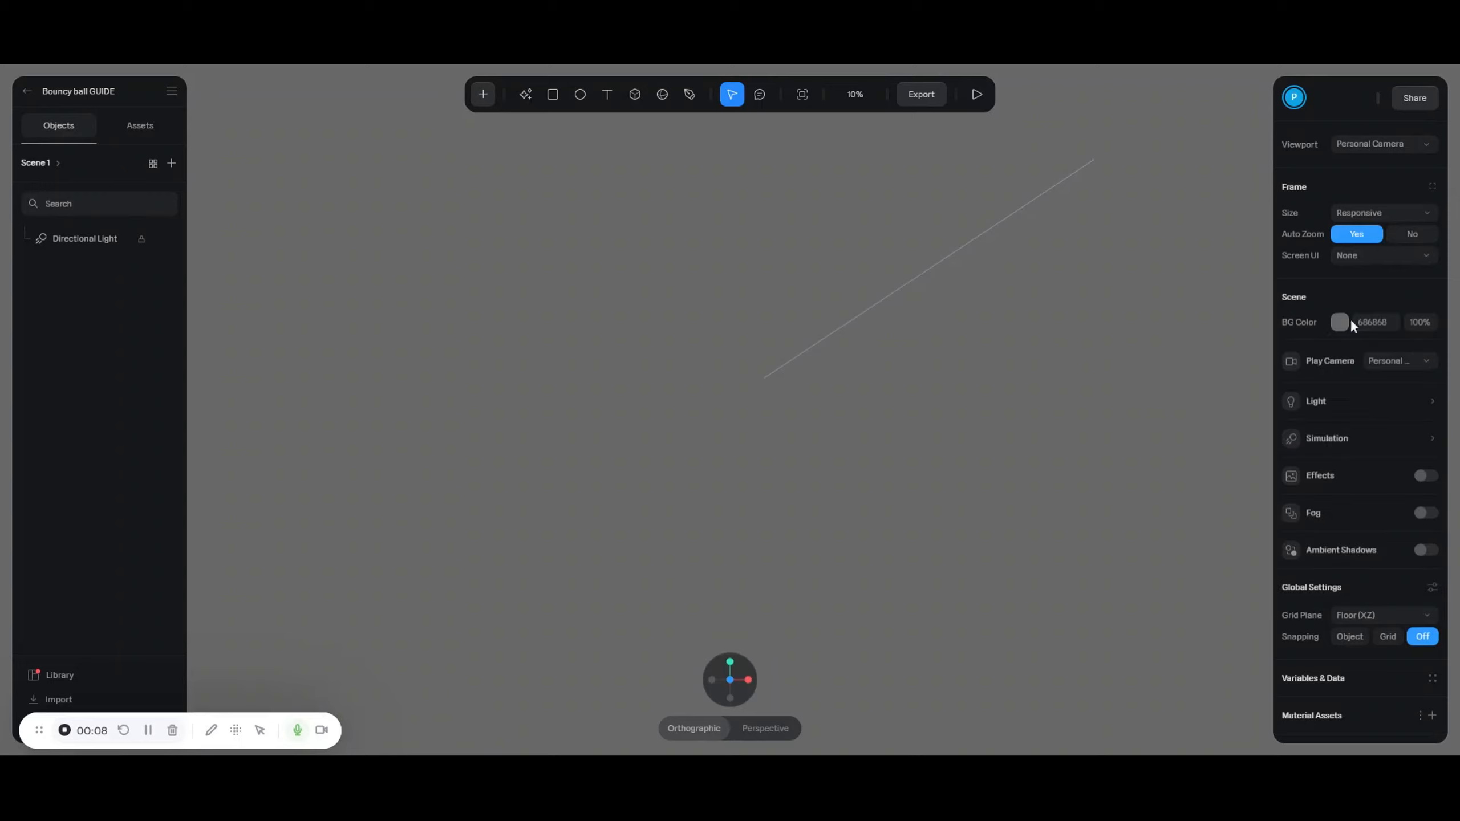
text(DEDEF7)
key(Return)
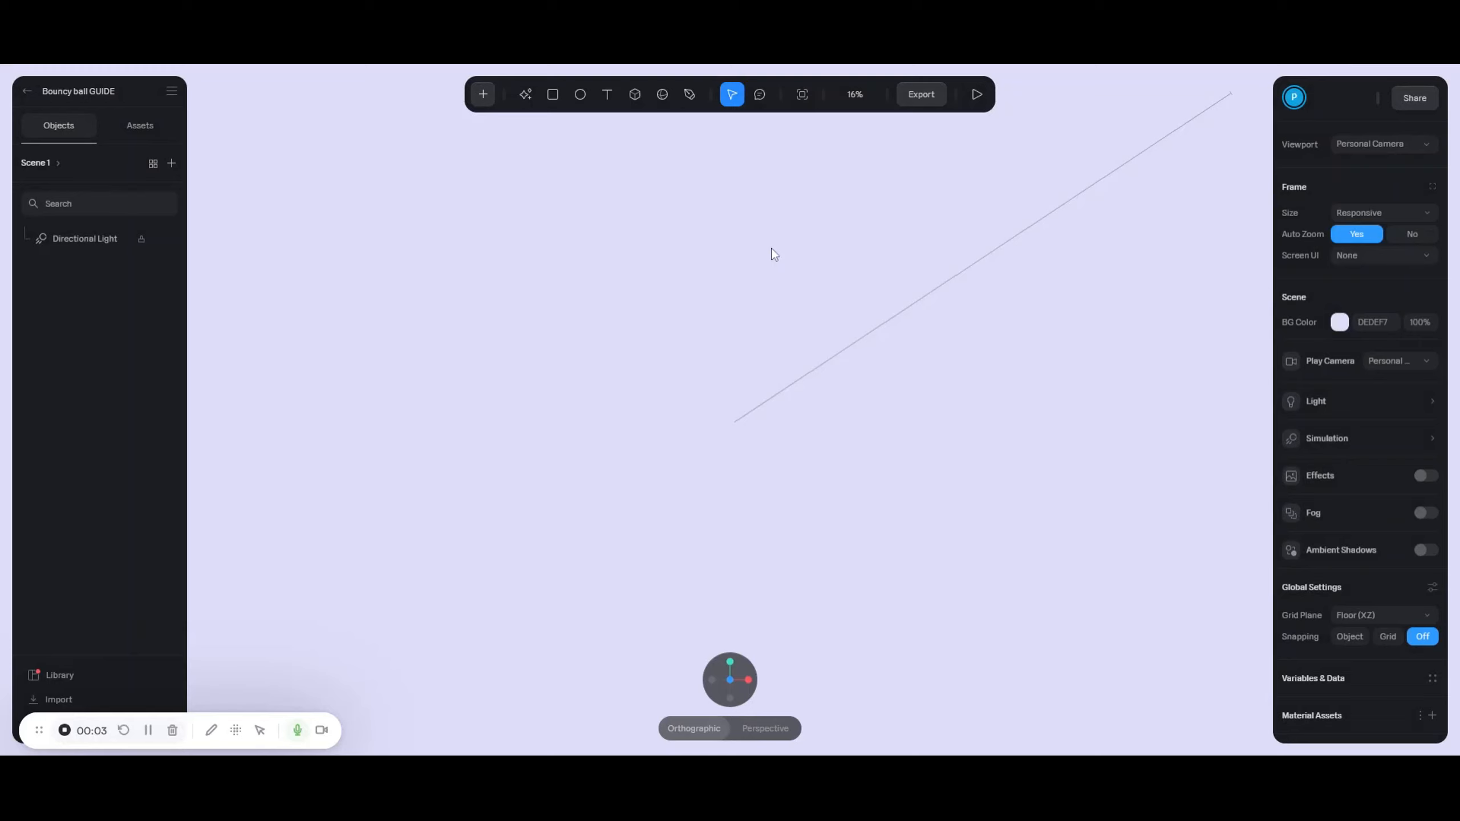
- Add a sphere, reset its position to 0, 0, 0, and disable its material lighting
click(662, 95)
click(742, 408)
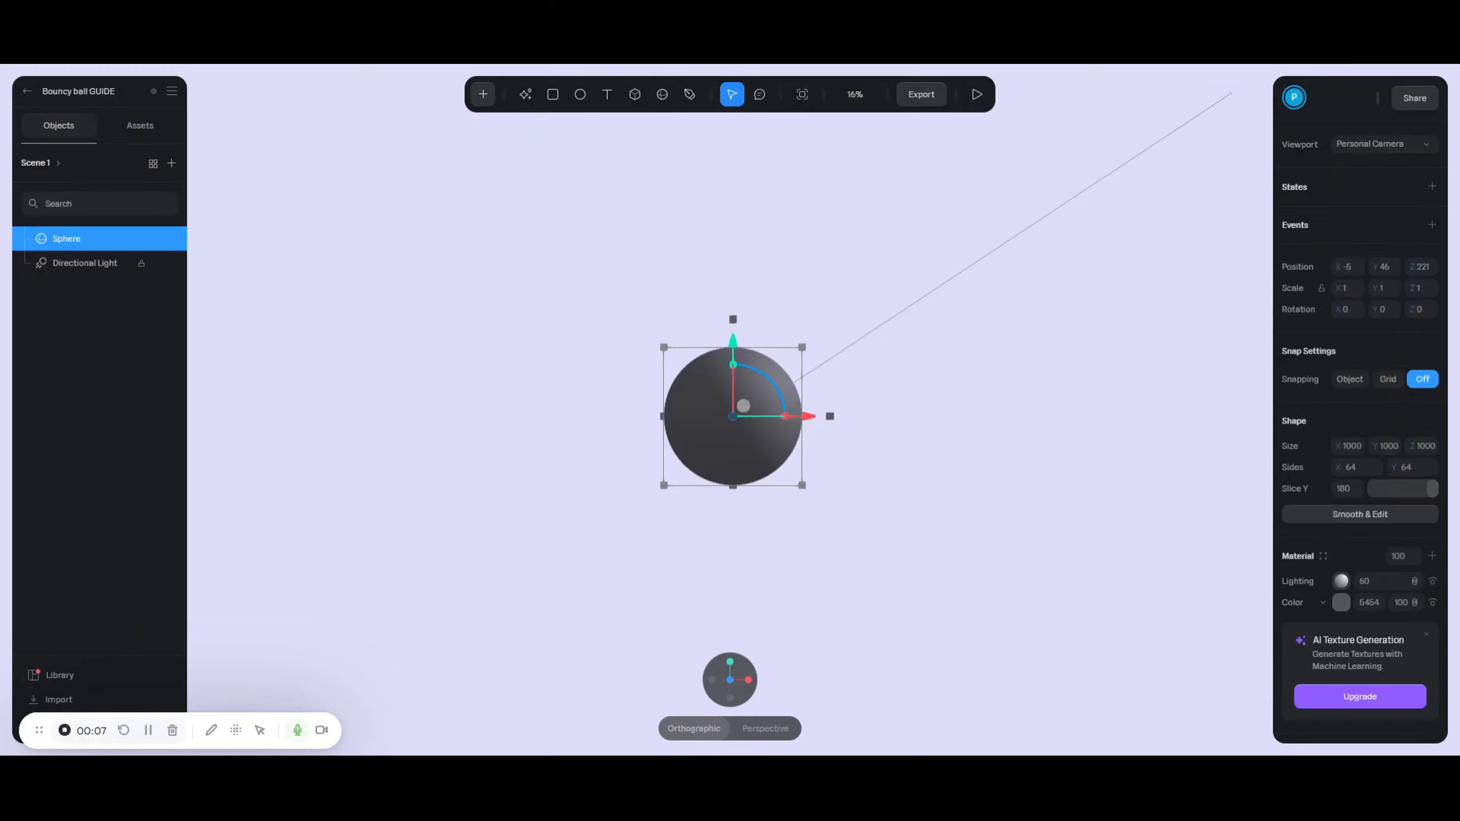
right_click(755, 383)
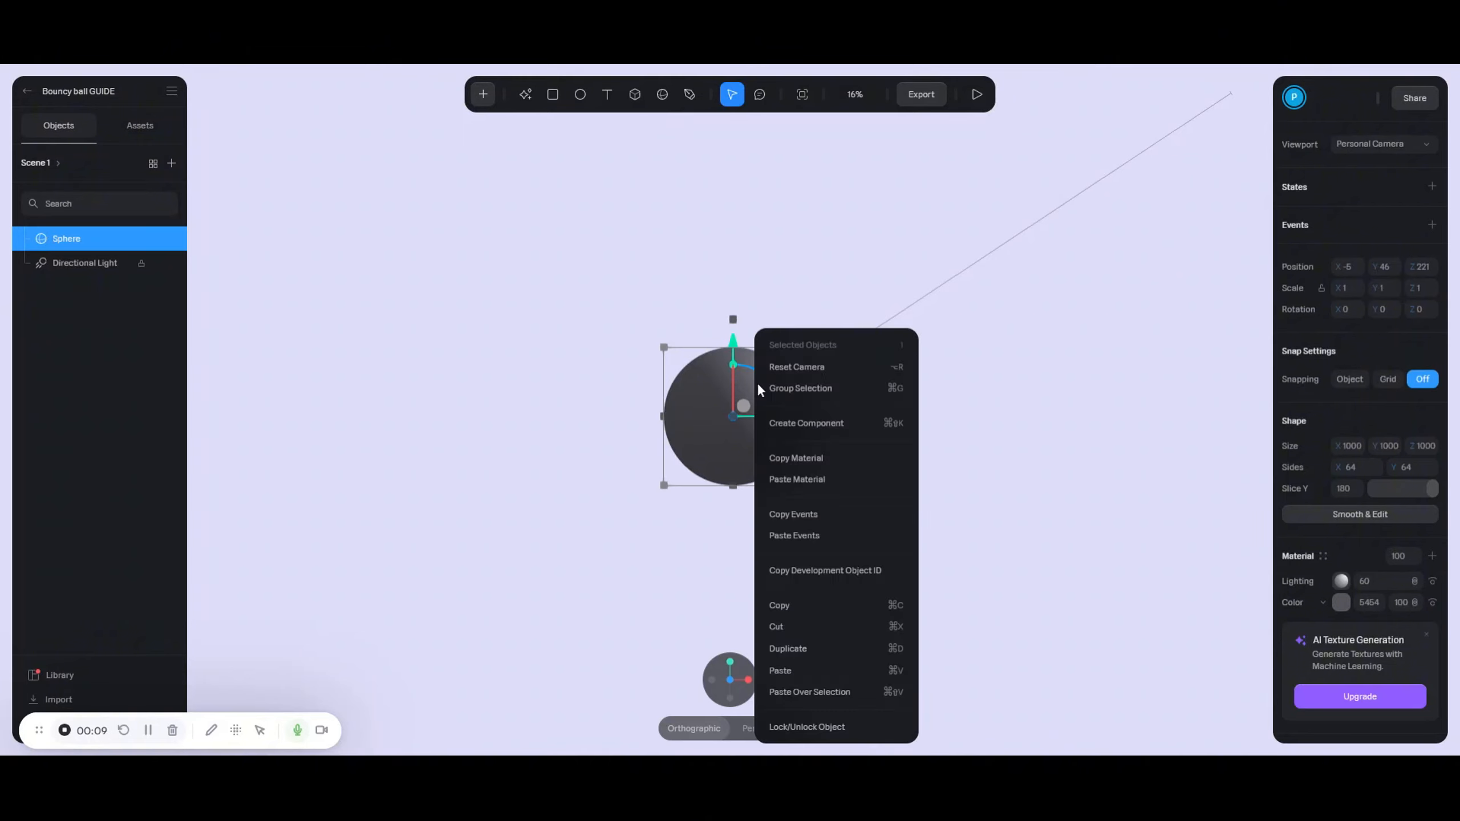
scroll(873, 548, down, 4)
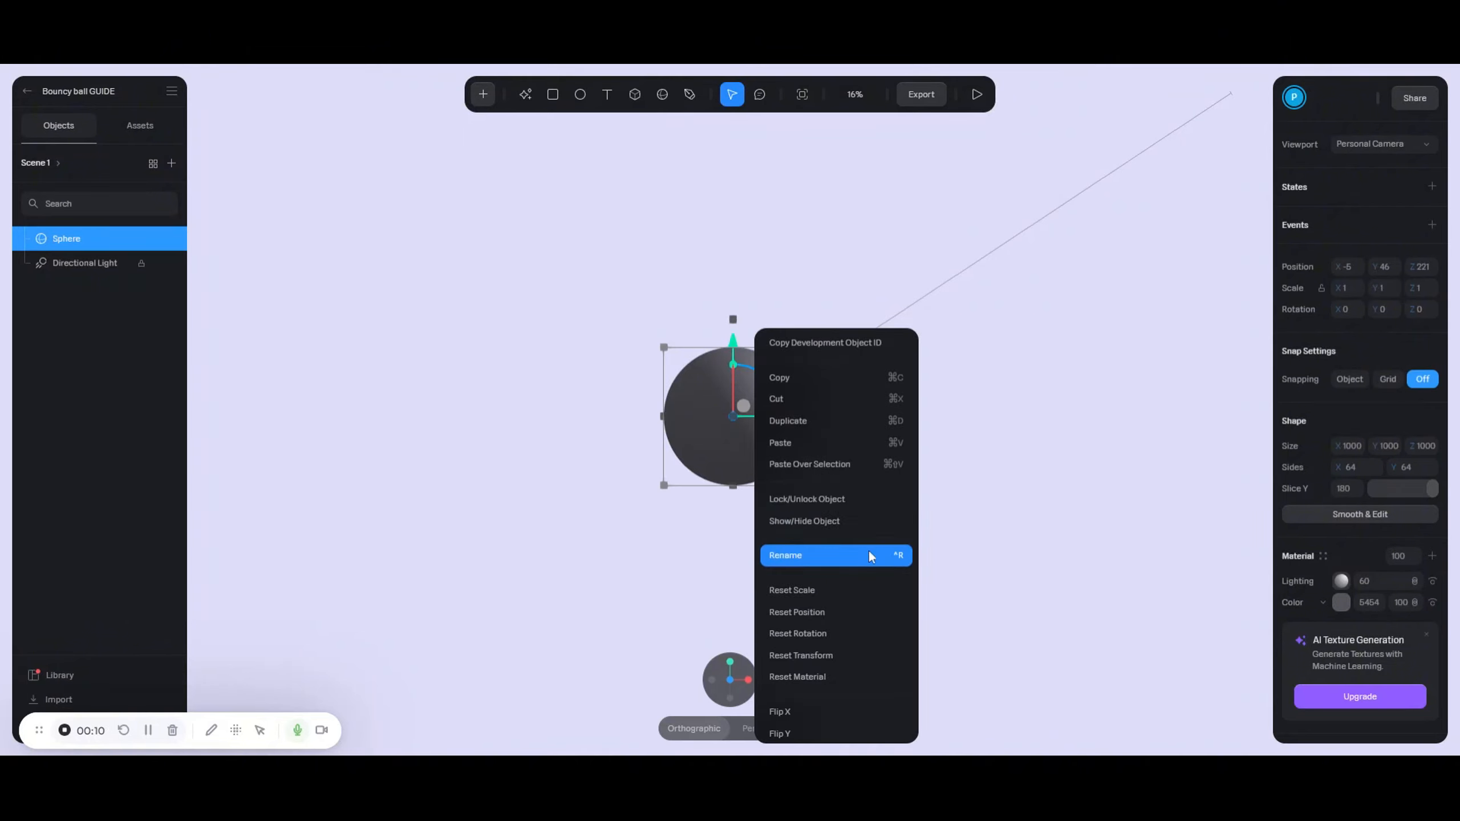
click(826, 613)
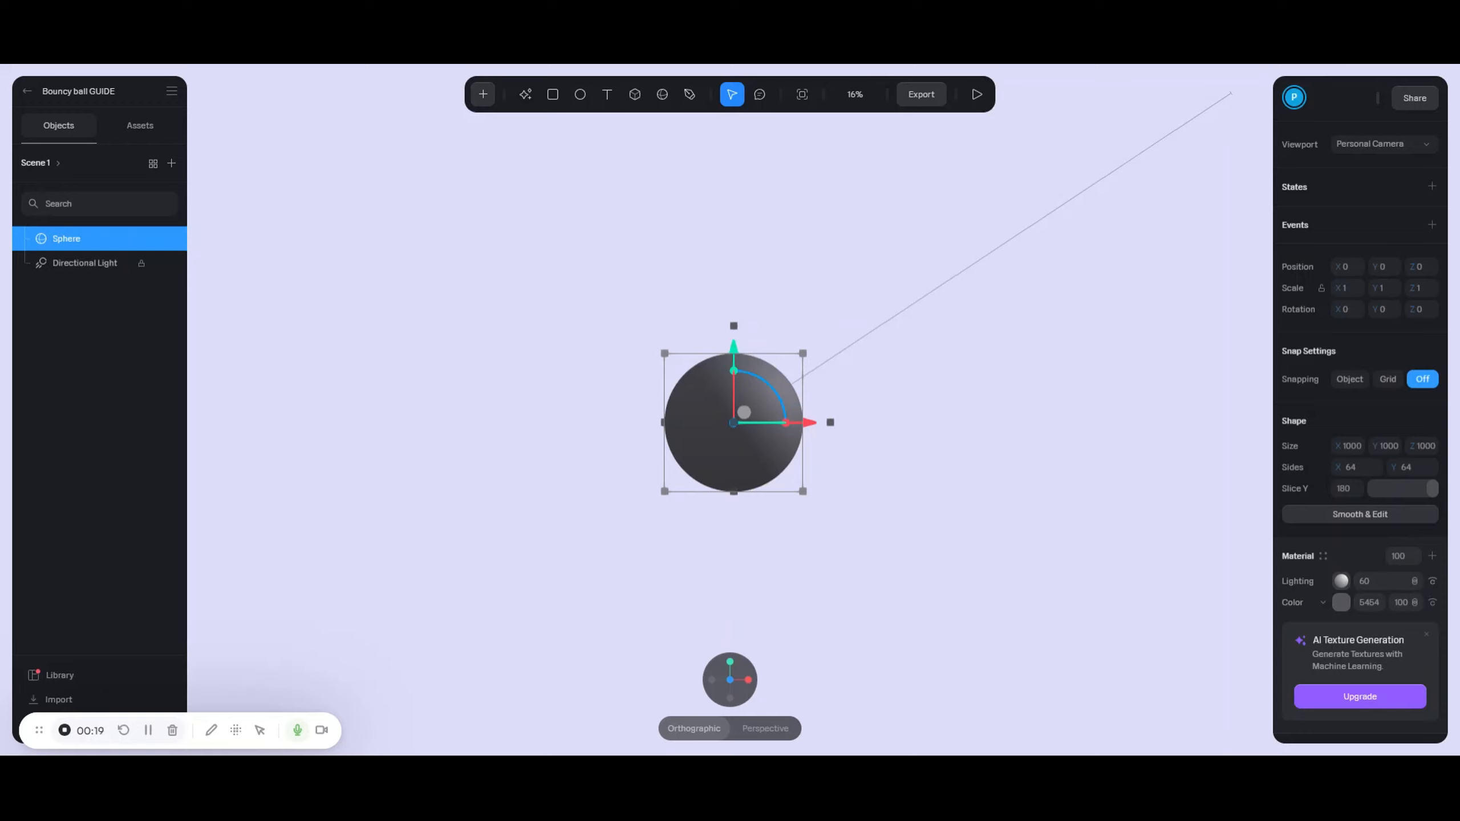
click(1432, 582)
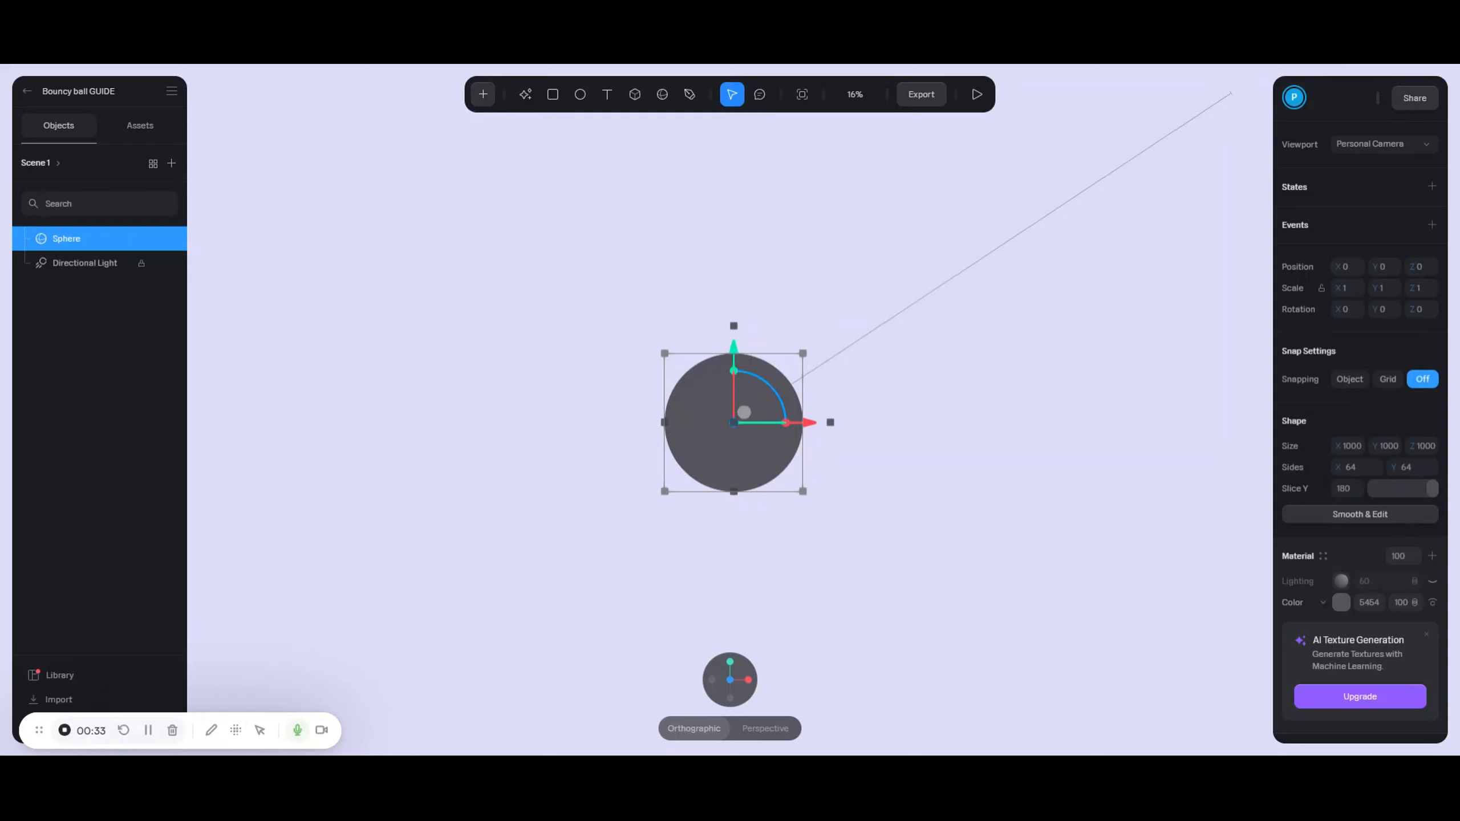
- Paste a green hex into the sphere's Material Color and refine it to mint 8AE5BB
click(1341, 602)
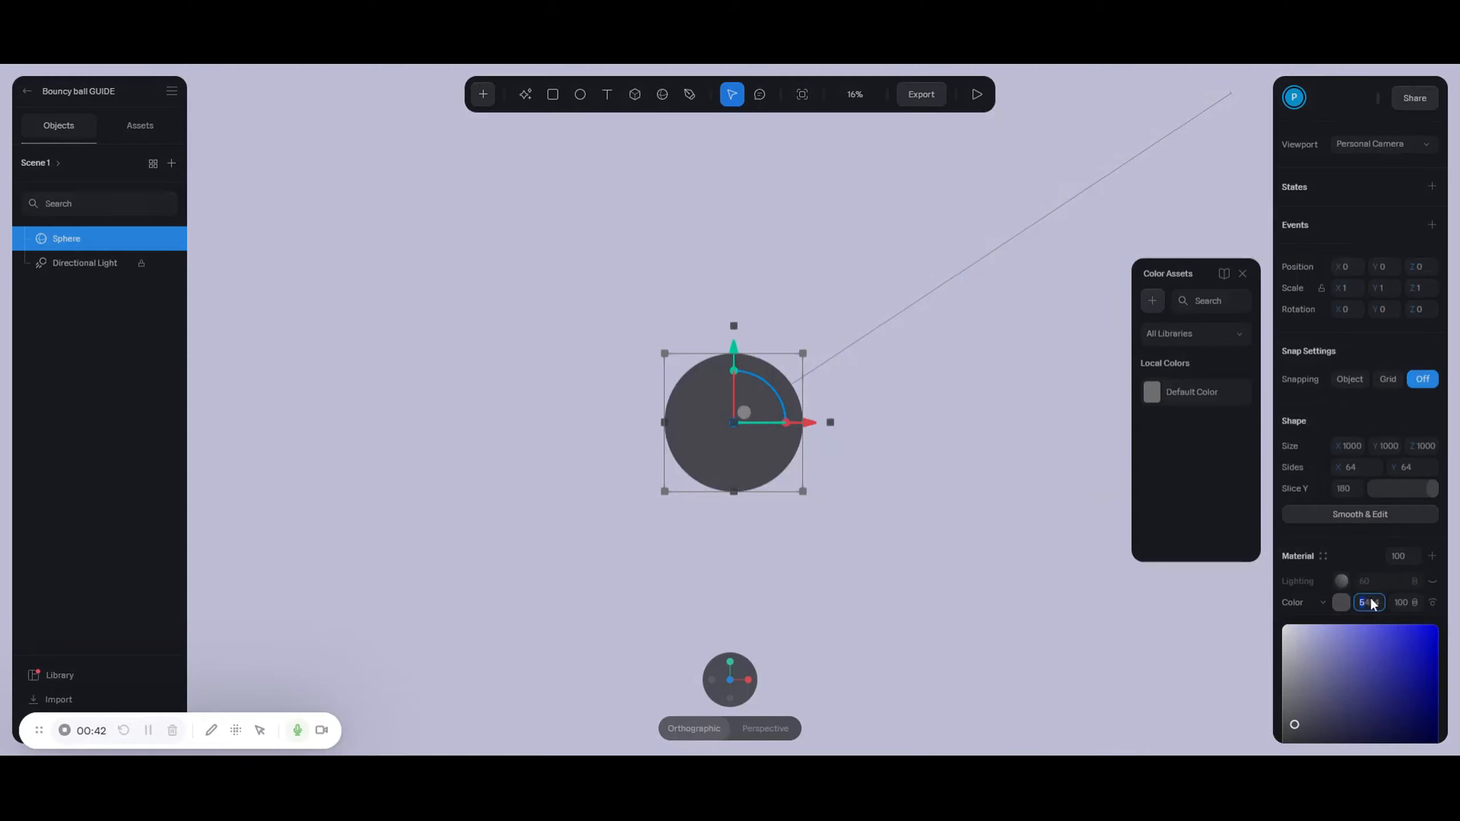
click(1376, 603)
double_click(1378, 605)
key(ctrl+v)
key(Return)
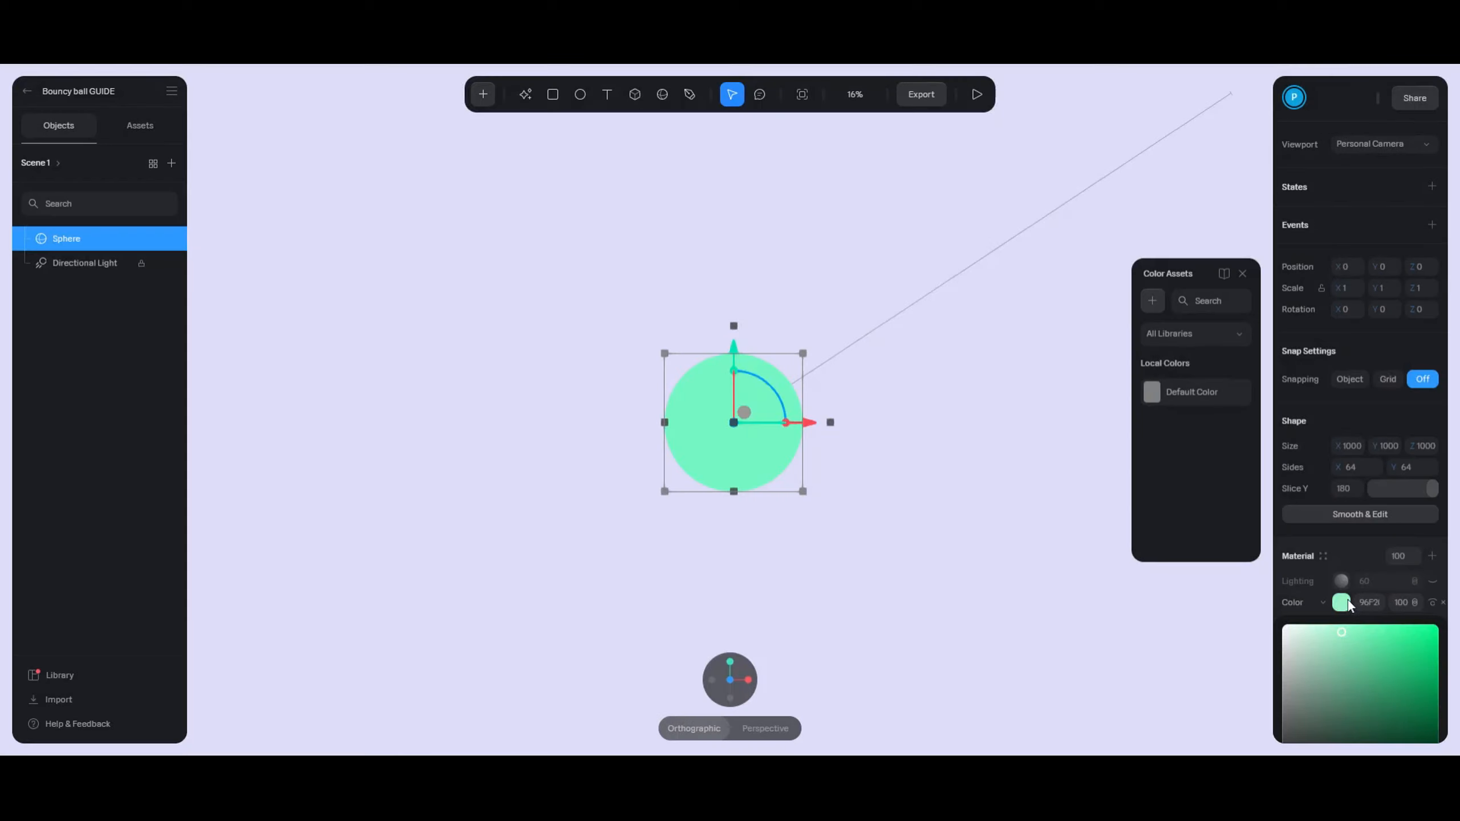
scroll(1353, 596, down, 3)
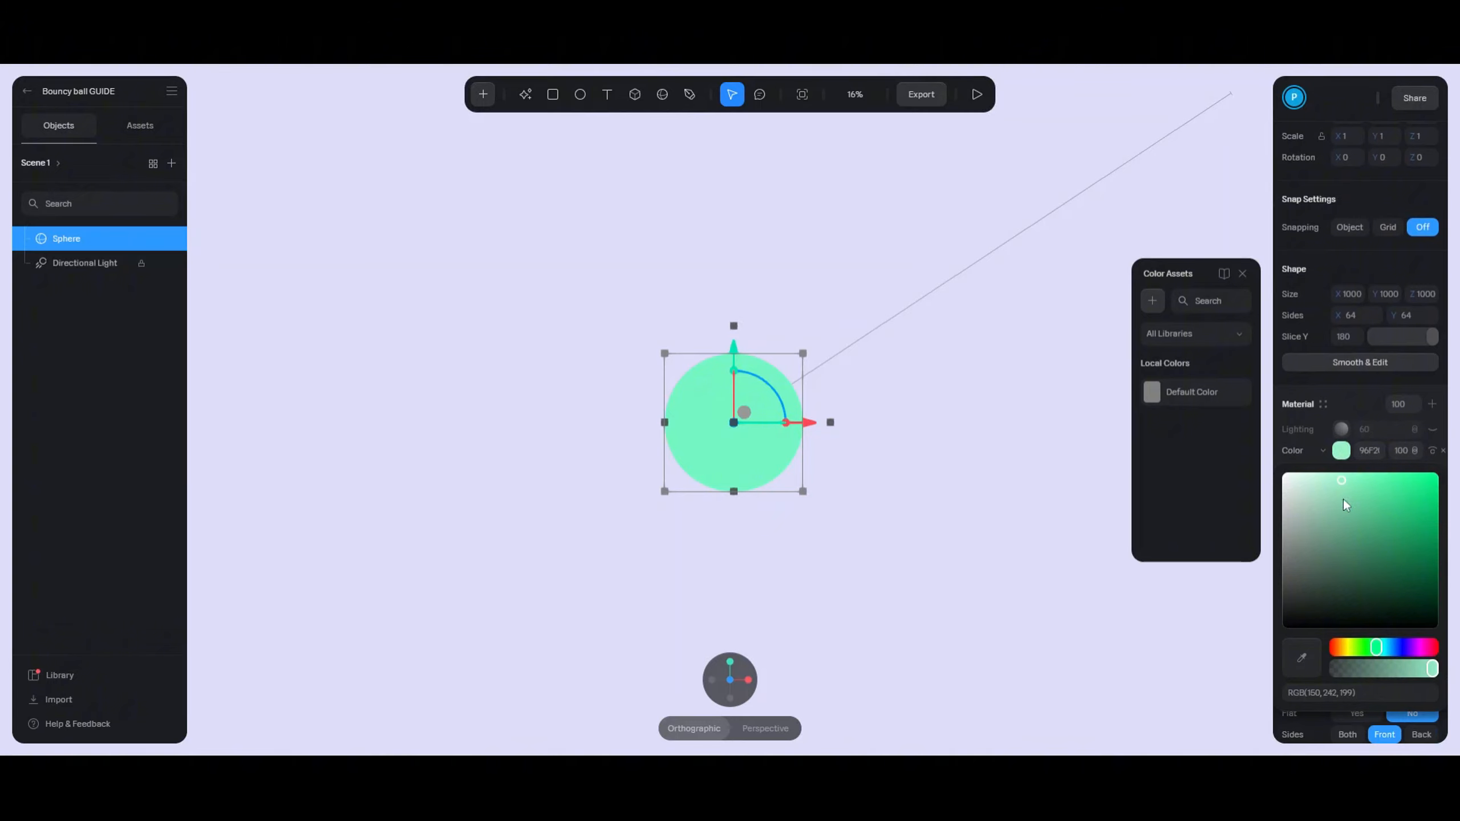
drag(1343, 500, 1346, 491)
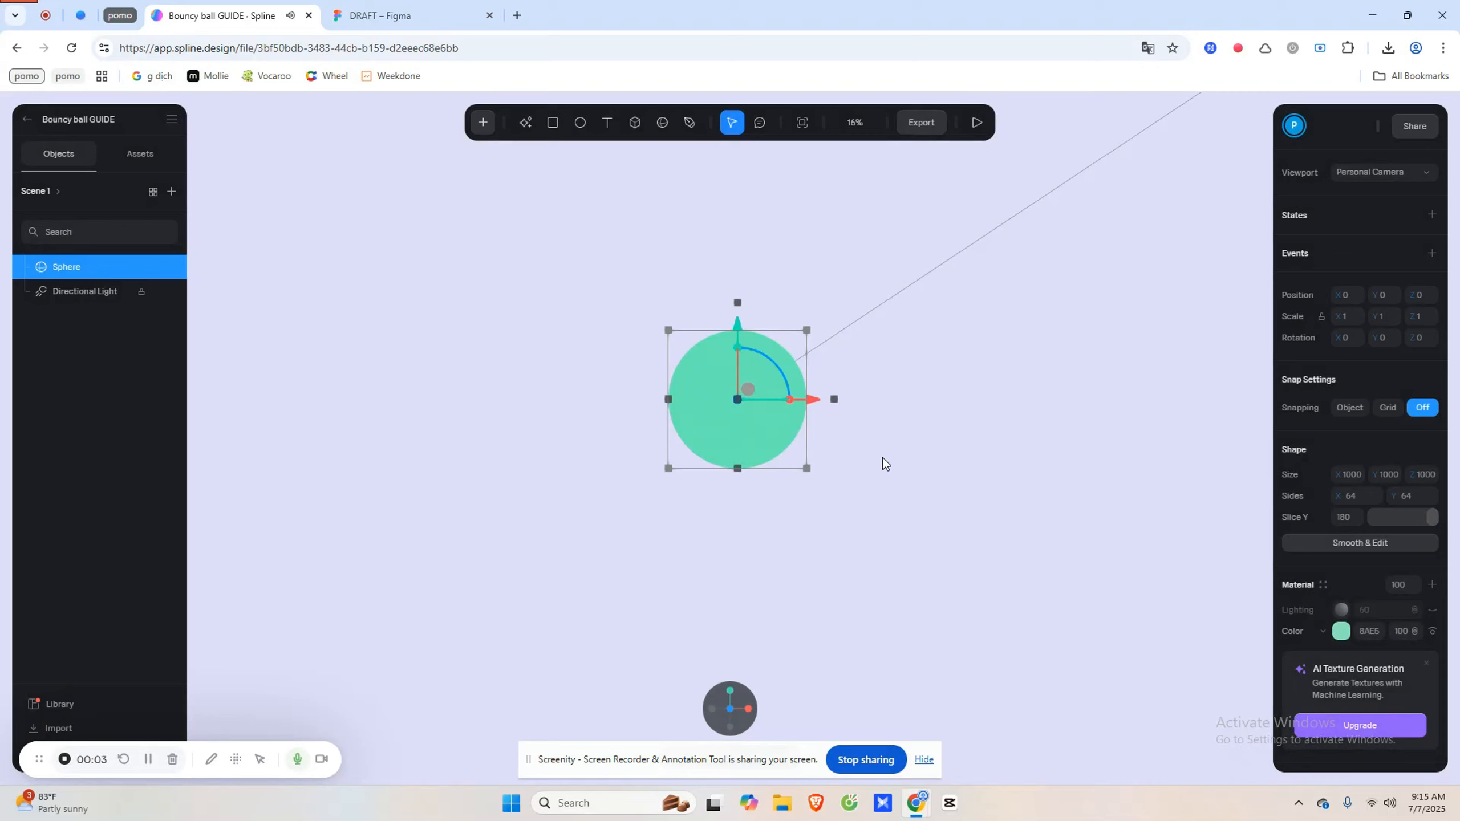
- Duplicate the material's Color layer and change the copy's type to Image
right_click(1318, 630)
click(1355, 685)
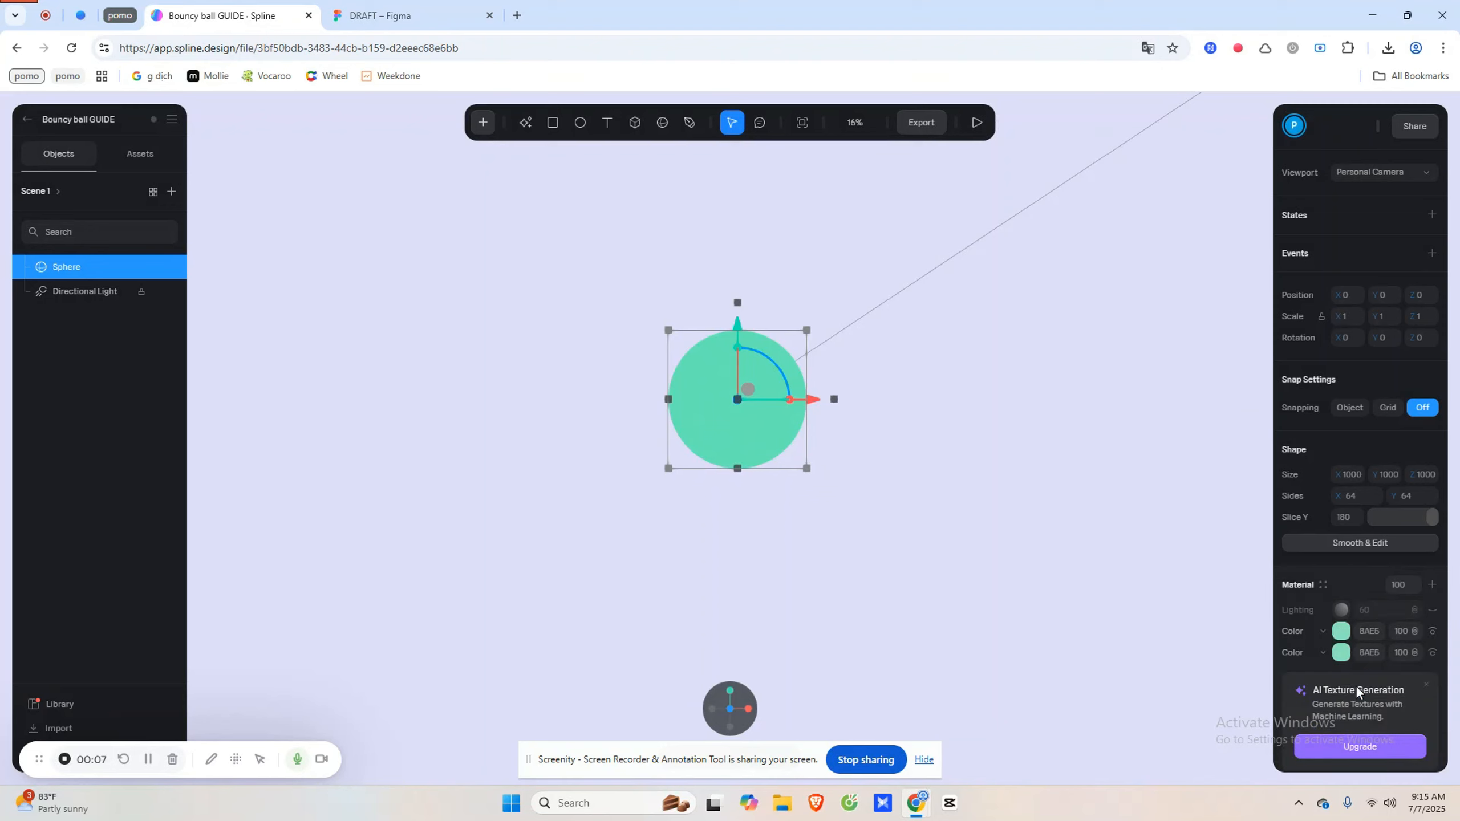
click(1321, 631)
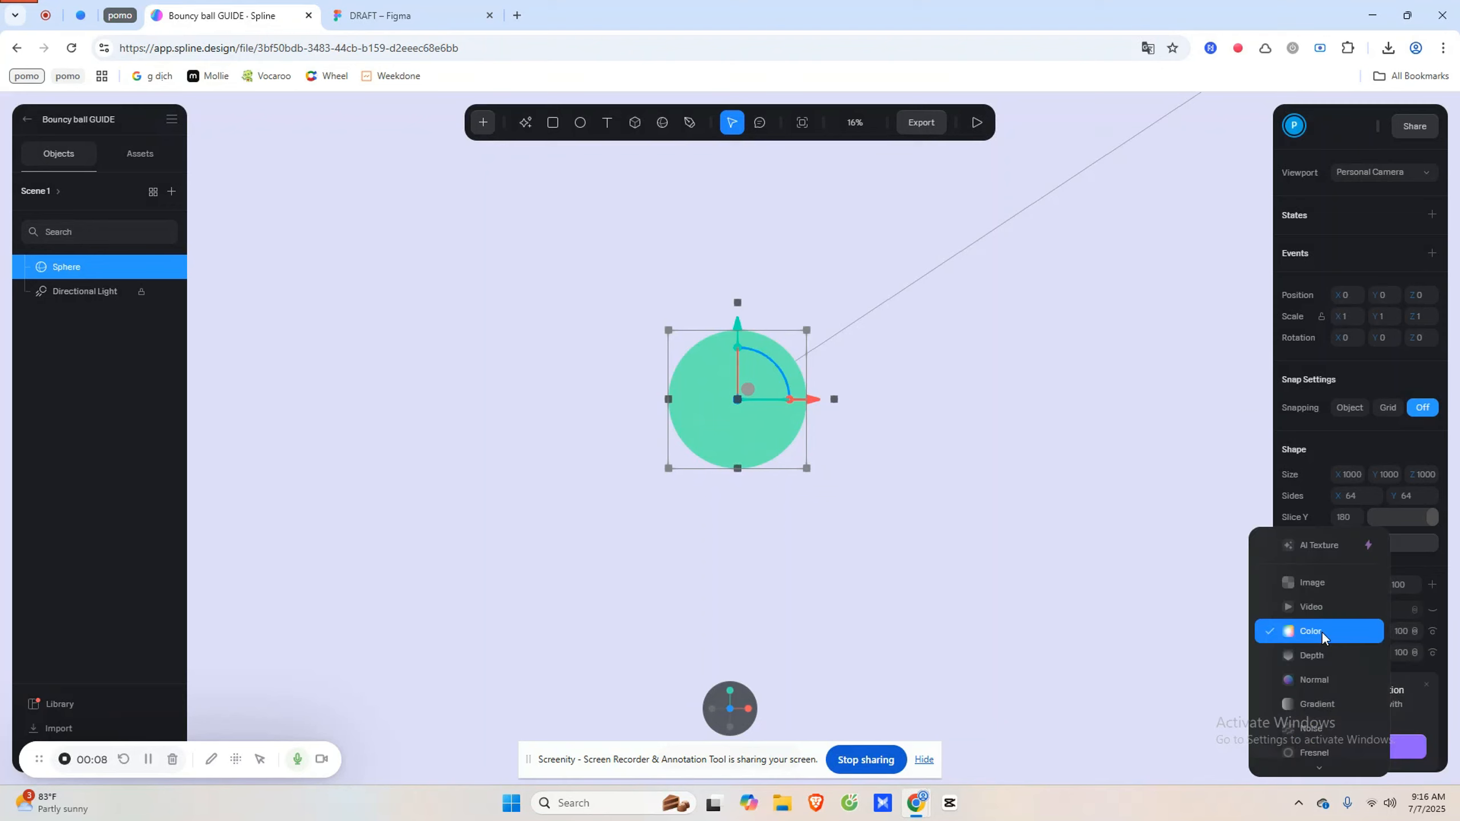
click(1323, 584)
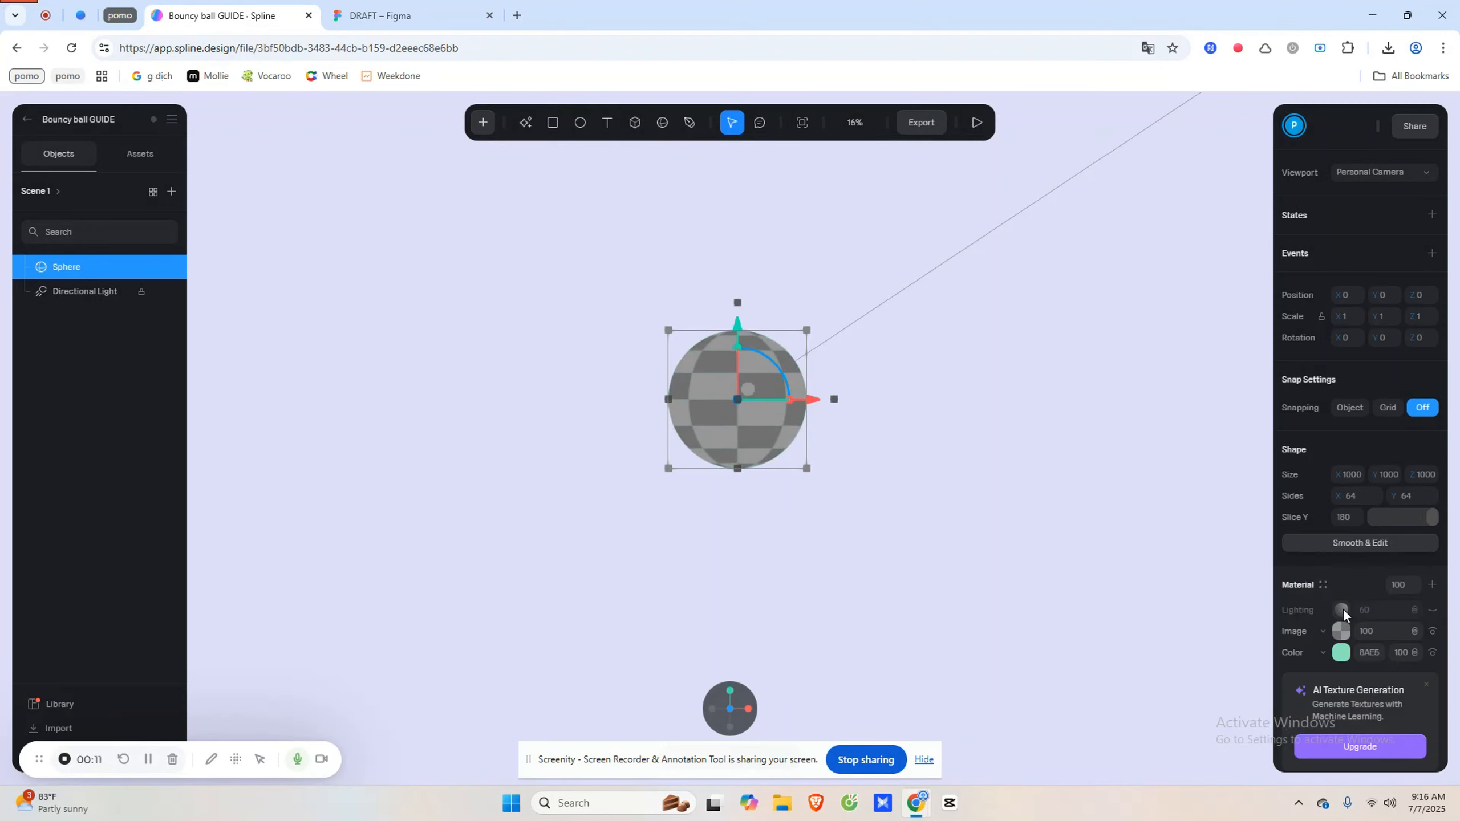
click(461, 8)
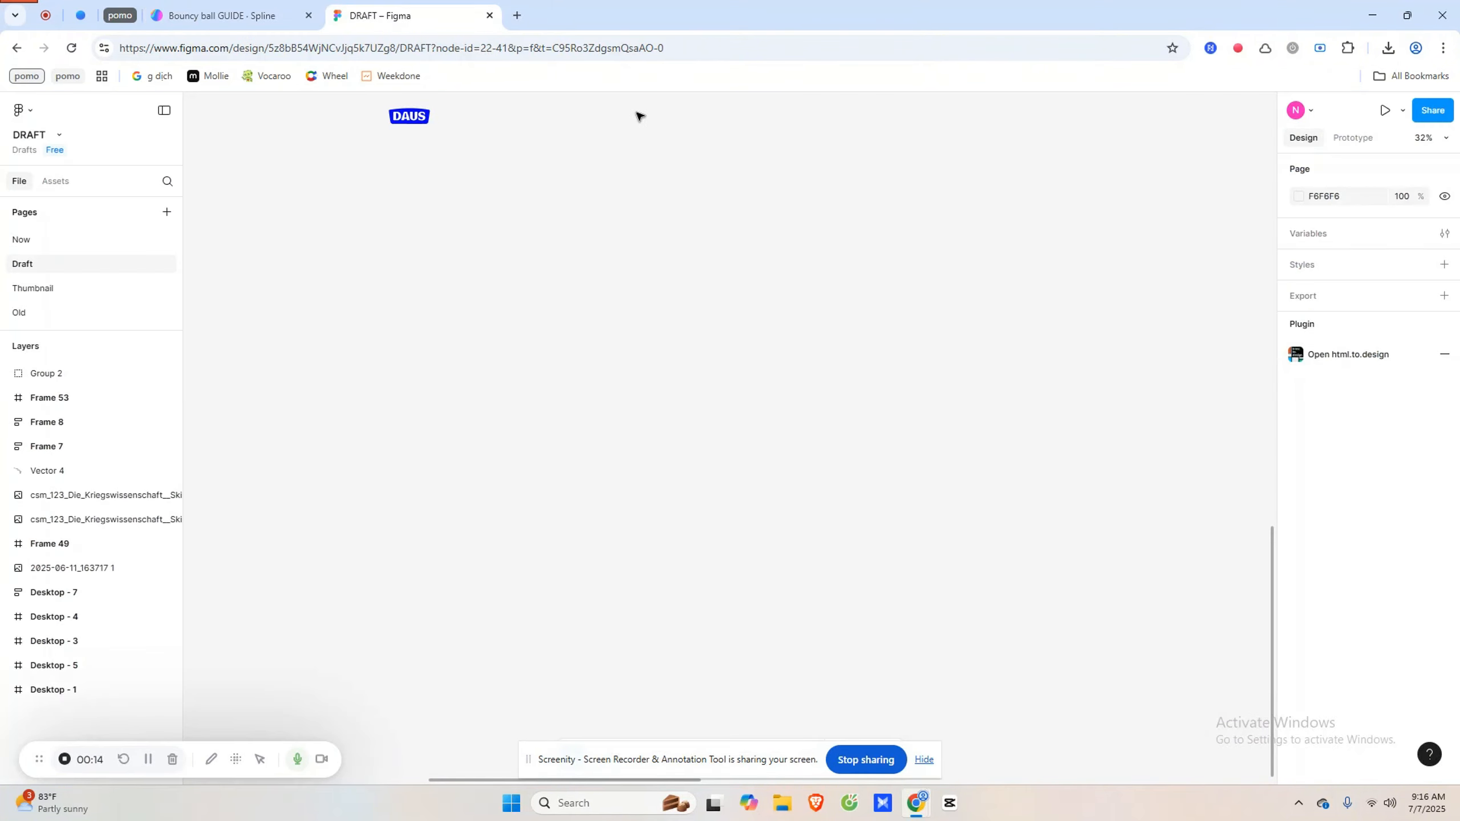
- Place the DAUS logo inside Frame 53 and centre it horizontally and vertically
drag(667, 133, 671, 486)
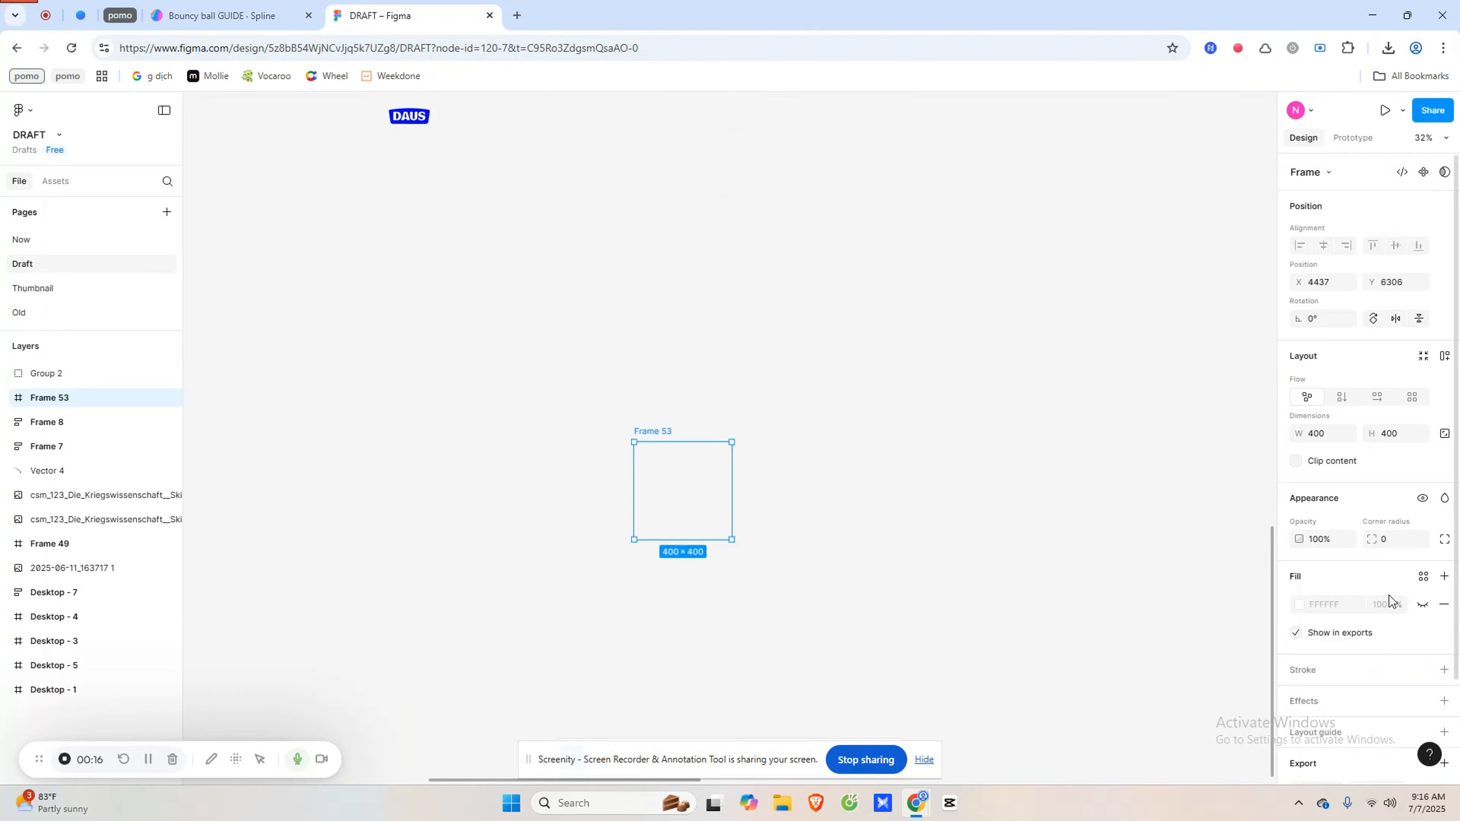
click(845, 587)
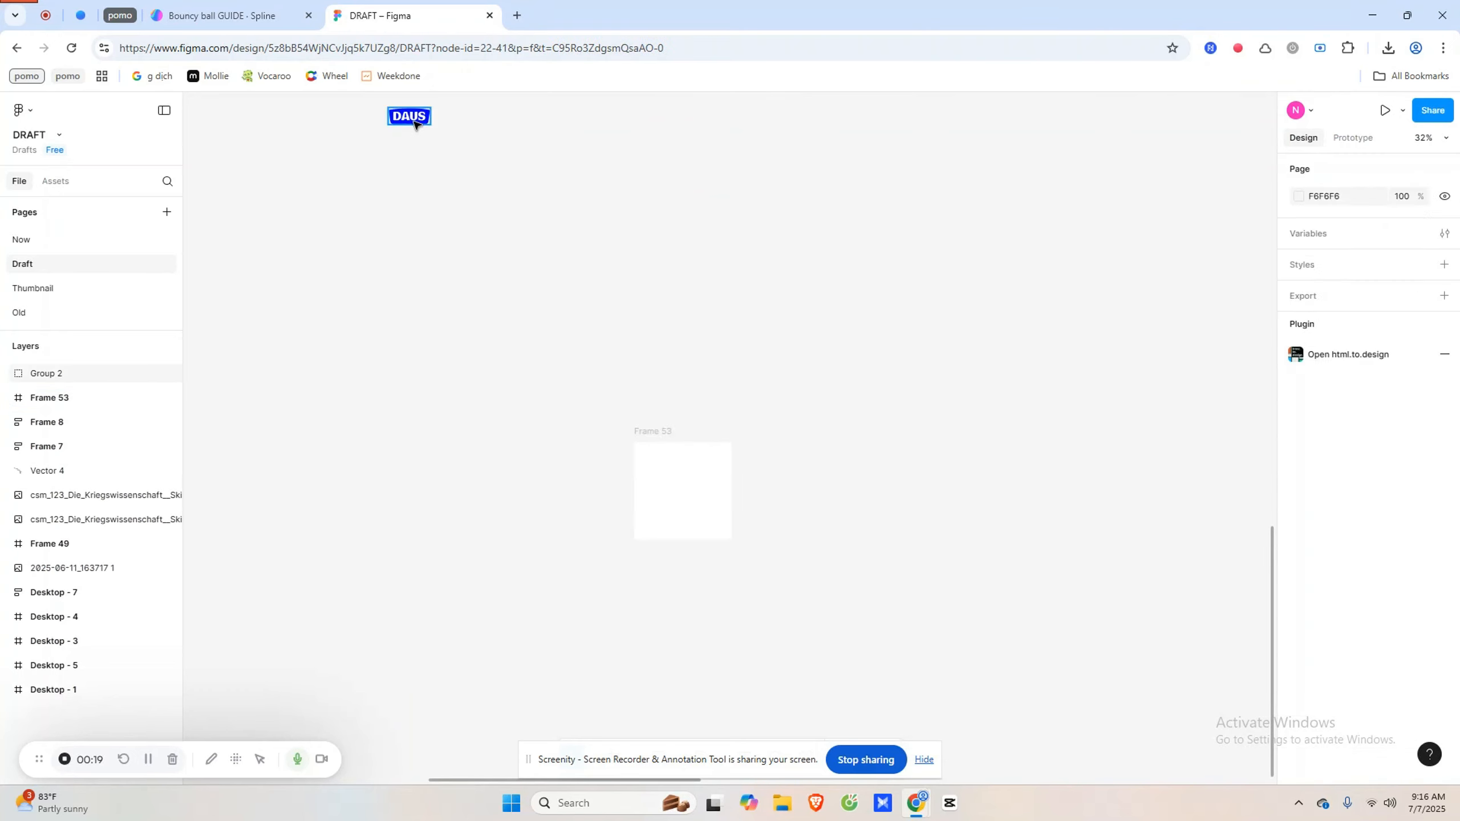
drag(414, 124, 667, 484)
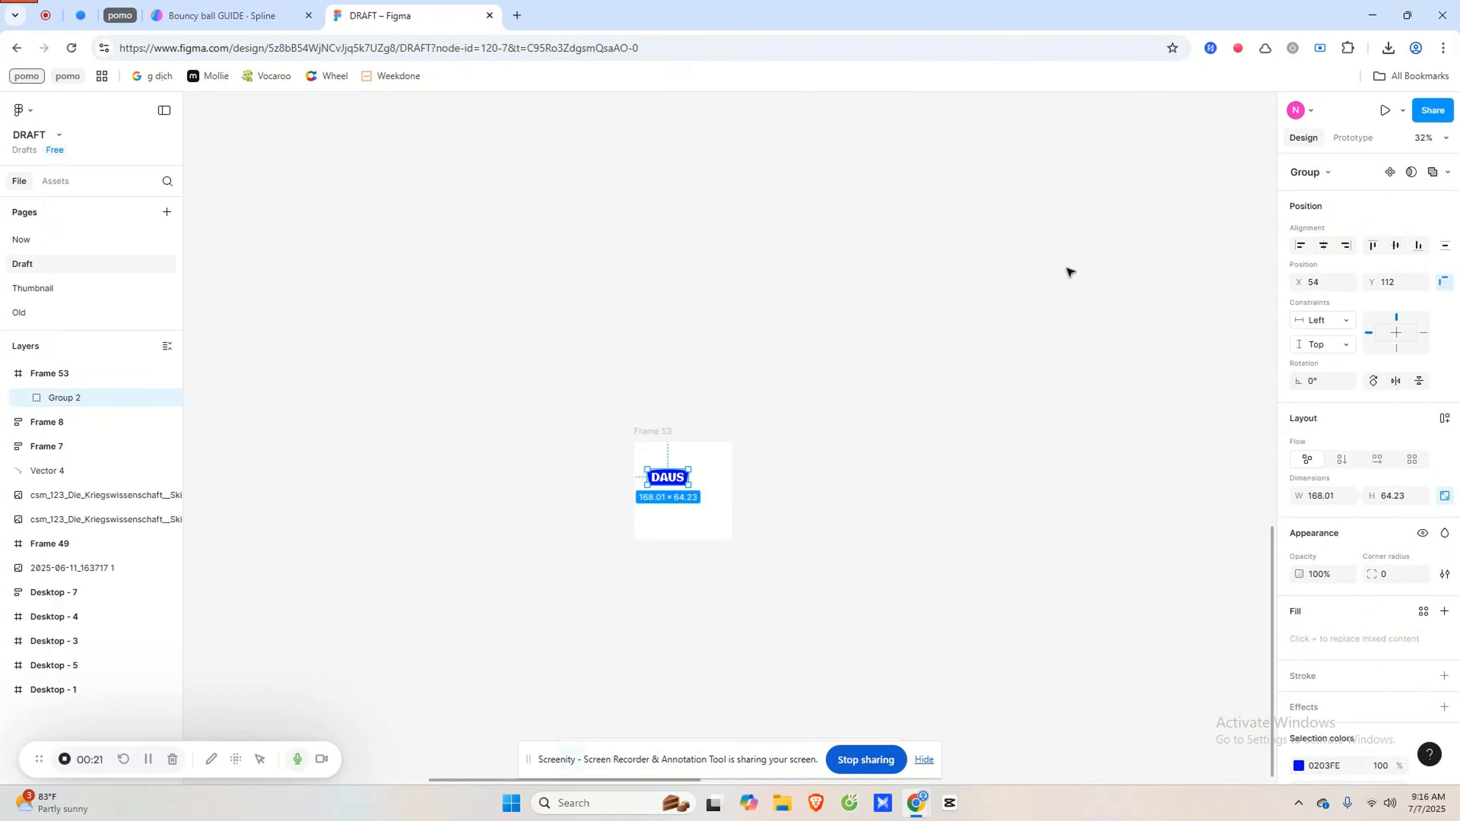
click(1323, 246)
click(1396, 246)
- Select Frame 53 and export it as a PNG
click(677, 451)
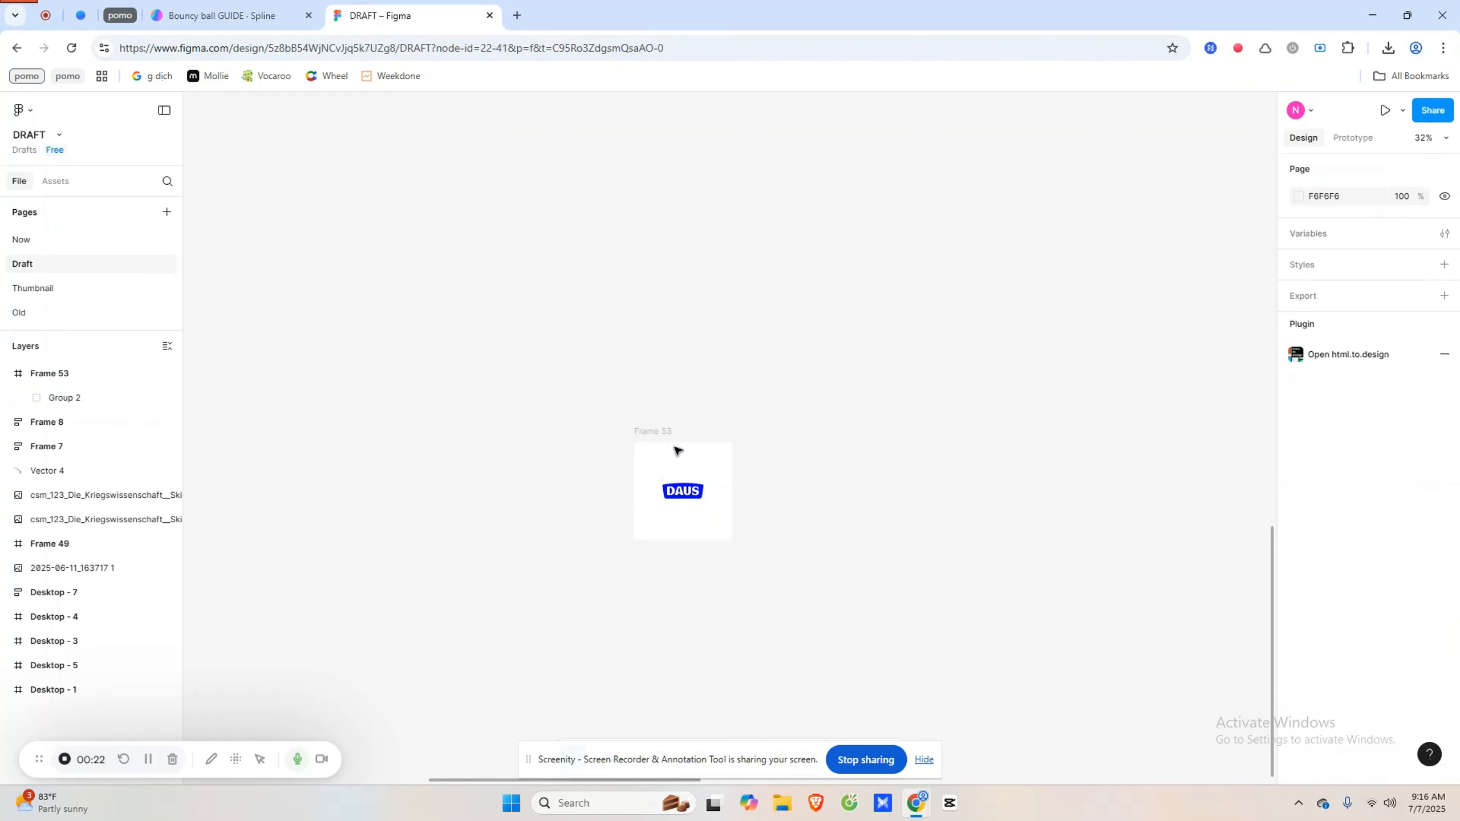
drag(652, 432, 636, 275)
scroll(1301, 575, down, 2)
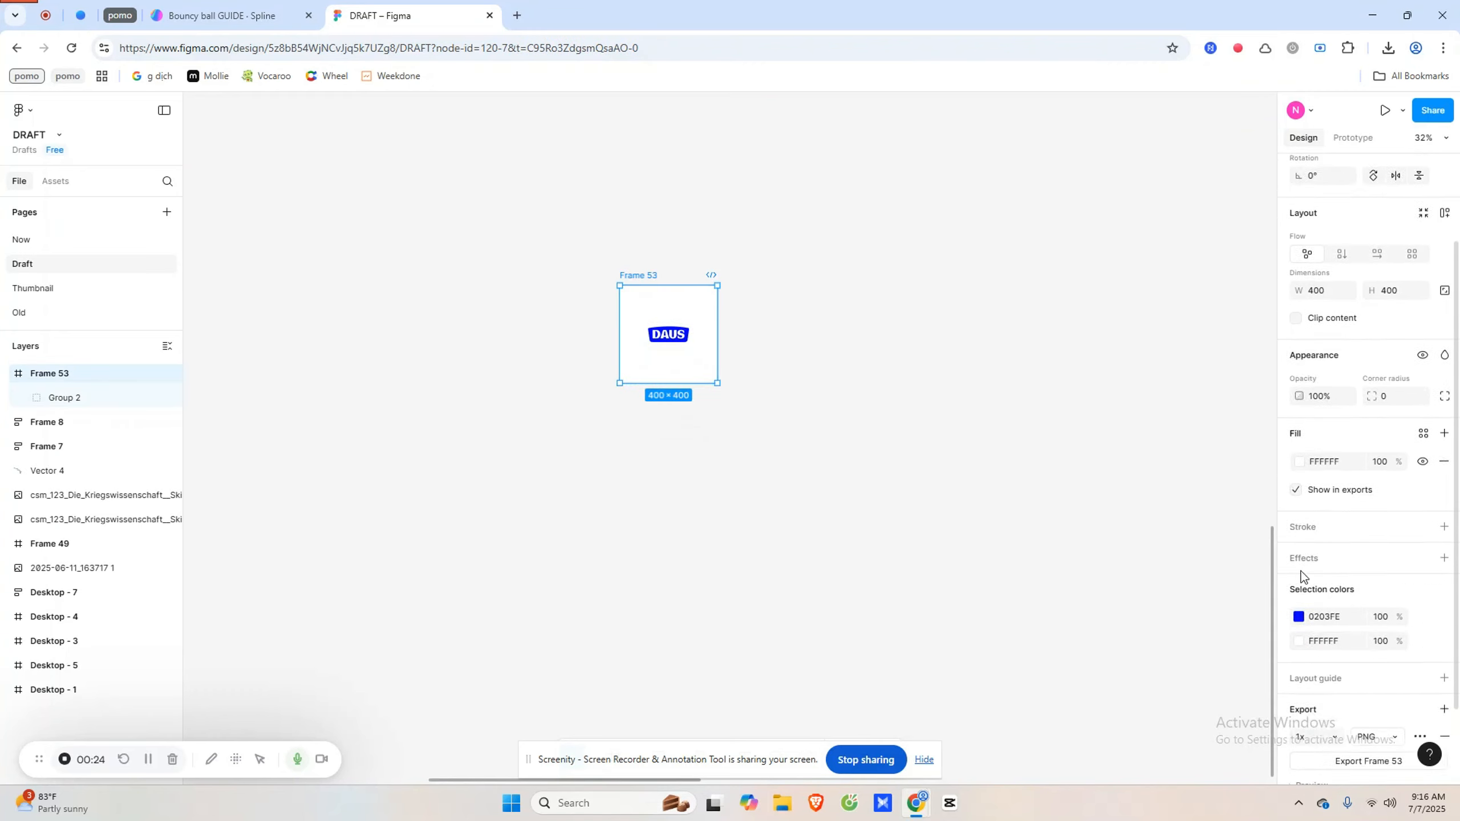
scroll(1301, 575, down, 1)
click(1404, 702)
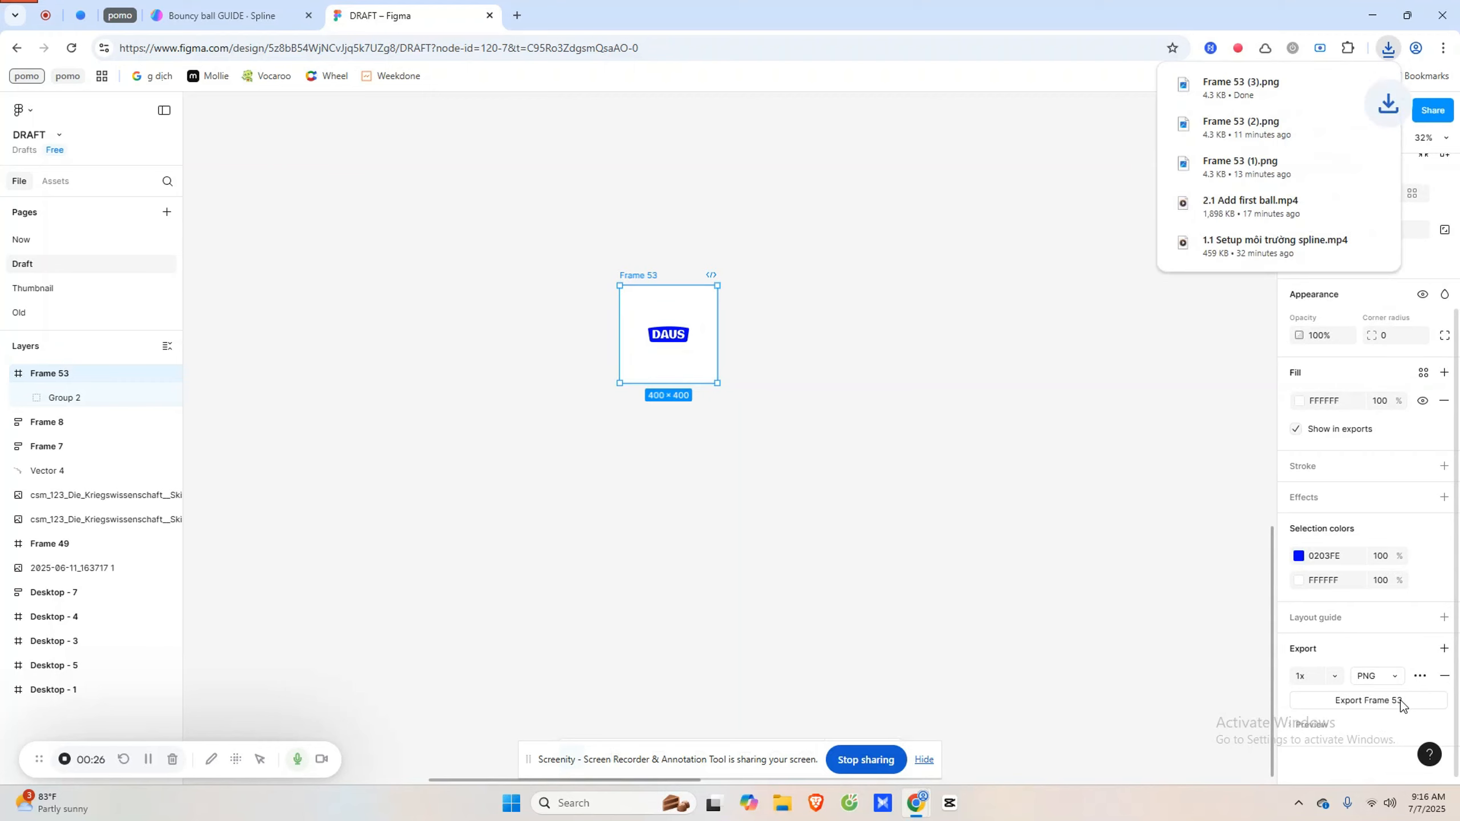
- Upload the exported Frame 53 (1) PNG into the sphere material's Image layer
click(268, 9)
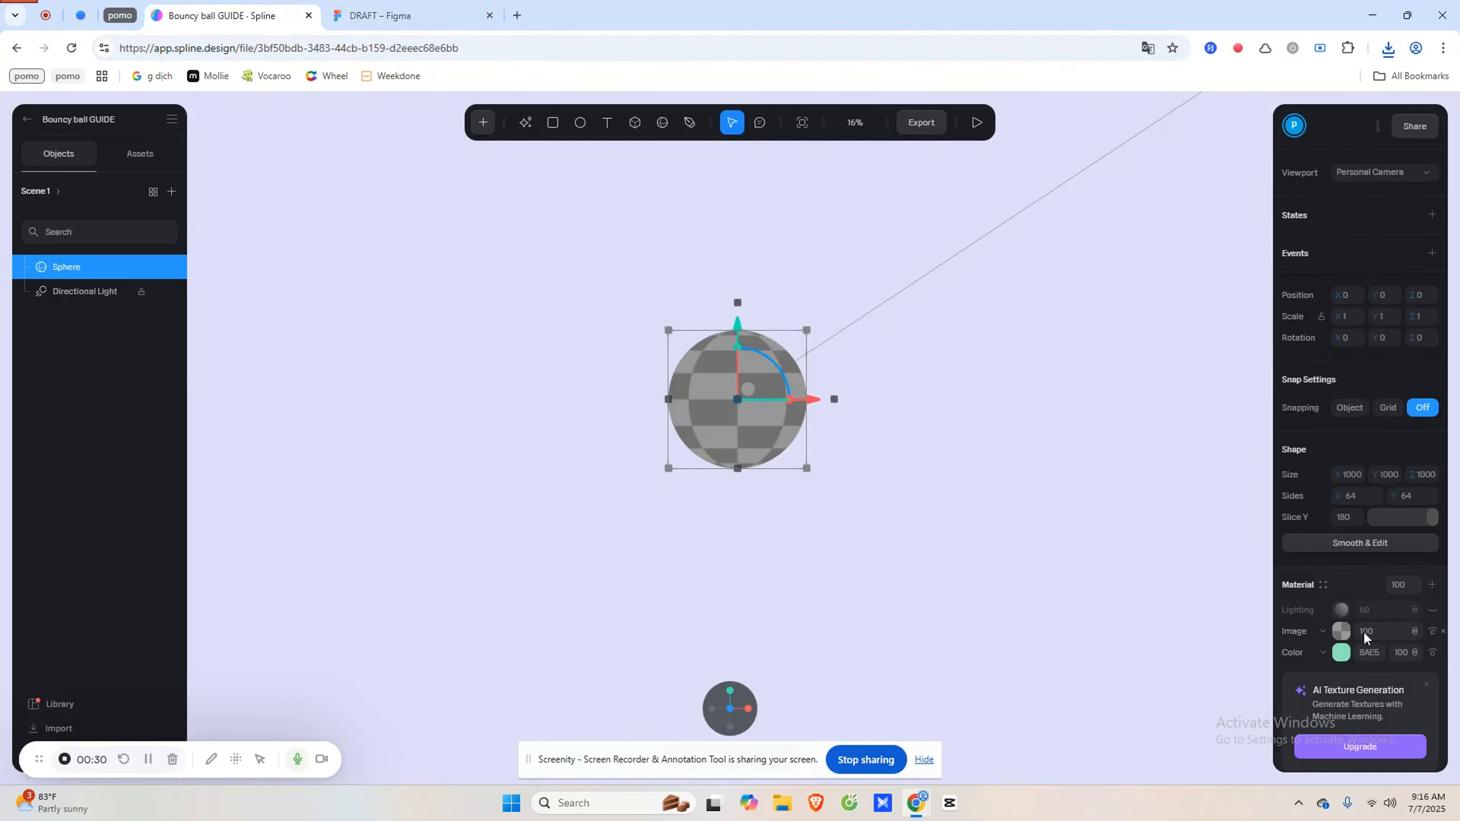
click(1341, 631)
click(1359, 727)
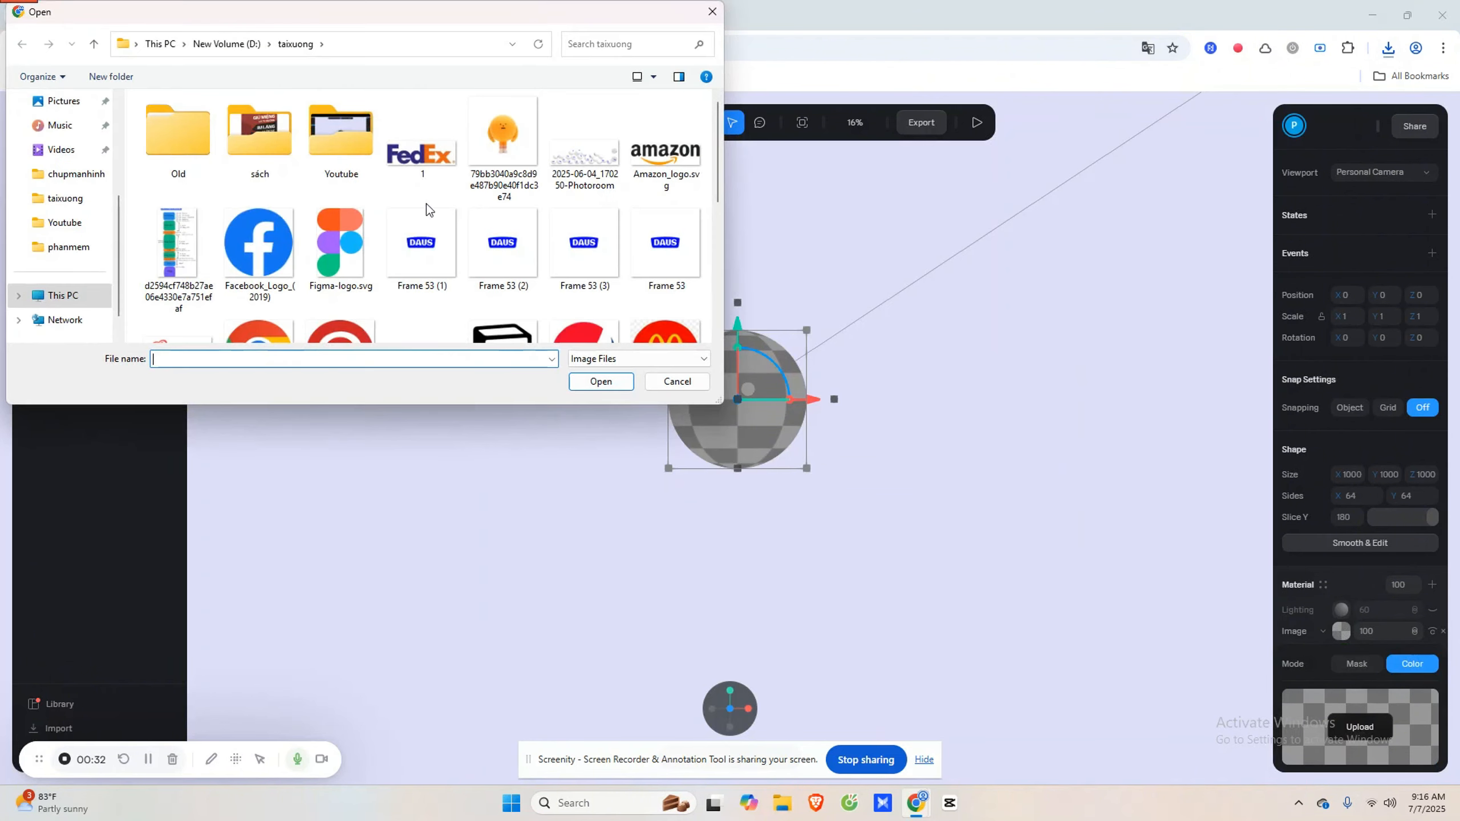
double_click(422, 242)
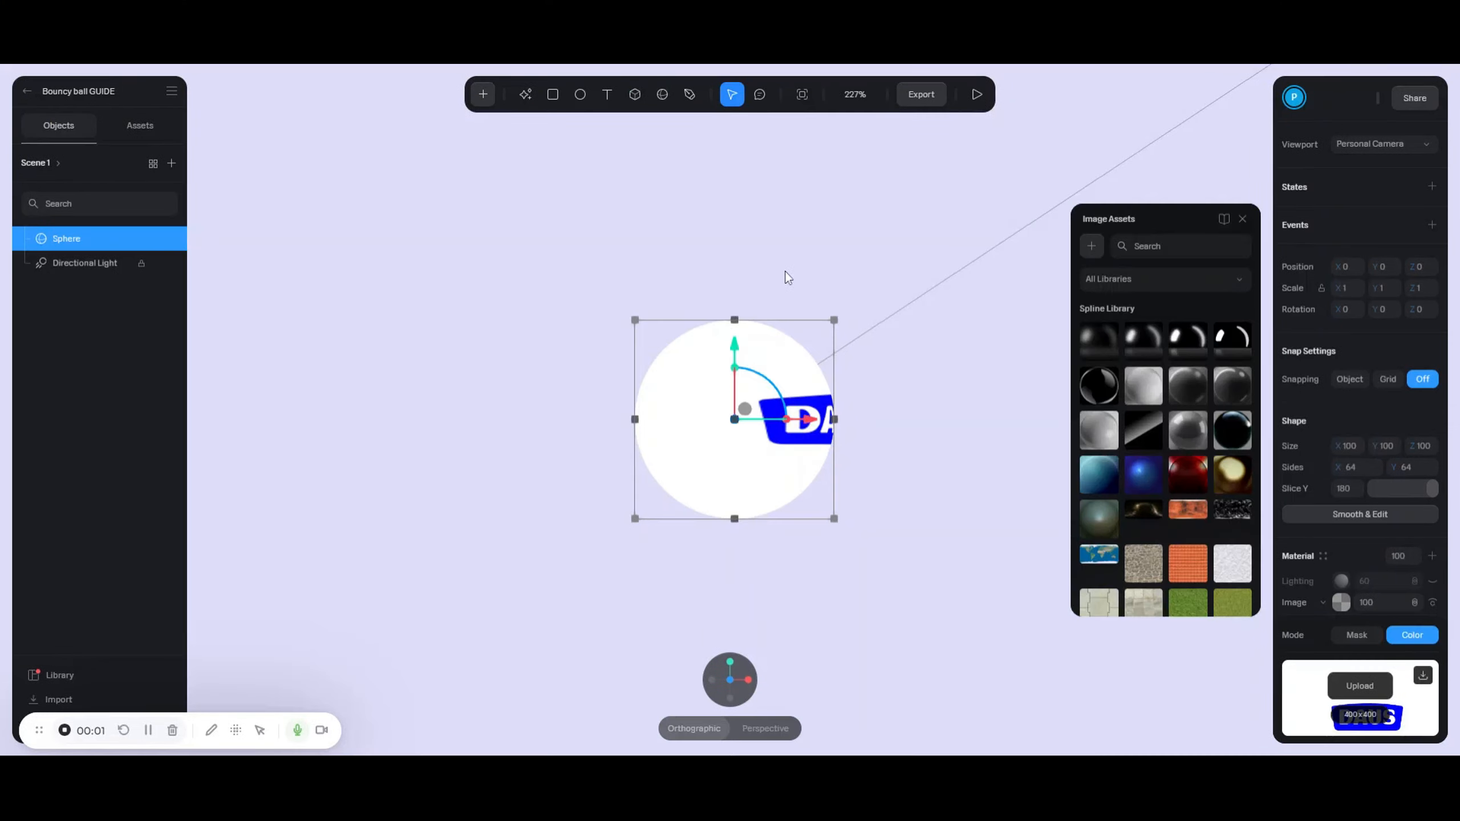
scroll(1346, 282, down, 5)
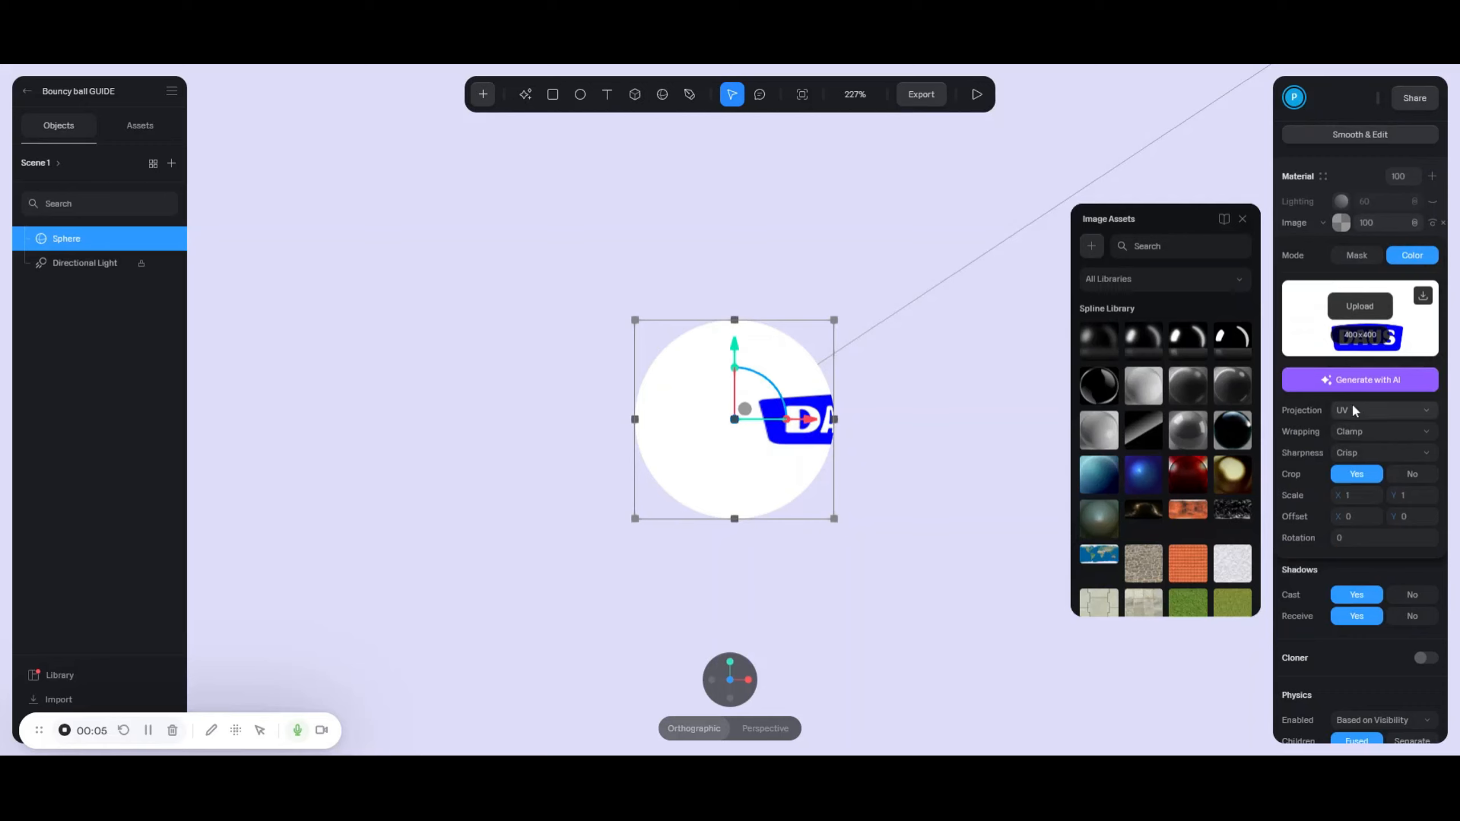
- Set the image projection to Planar on axis Z, then return to the front view
click(1353, 411)
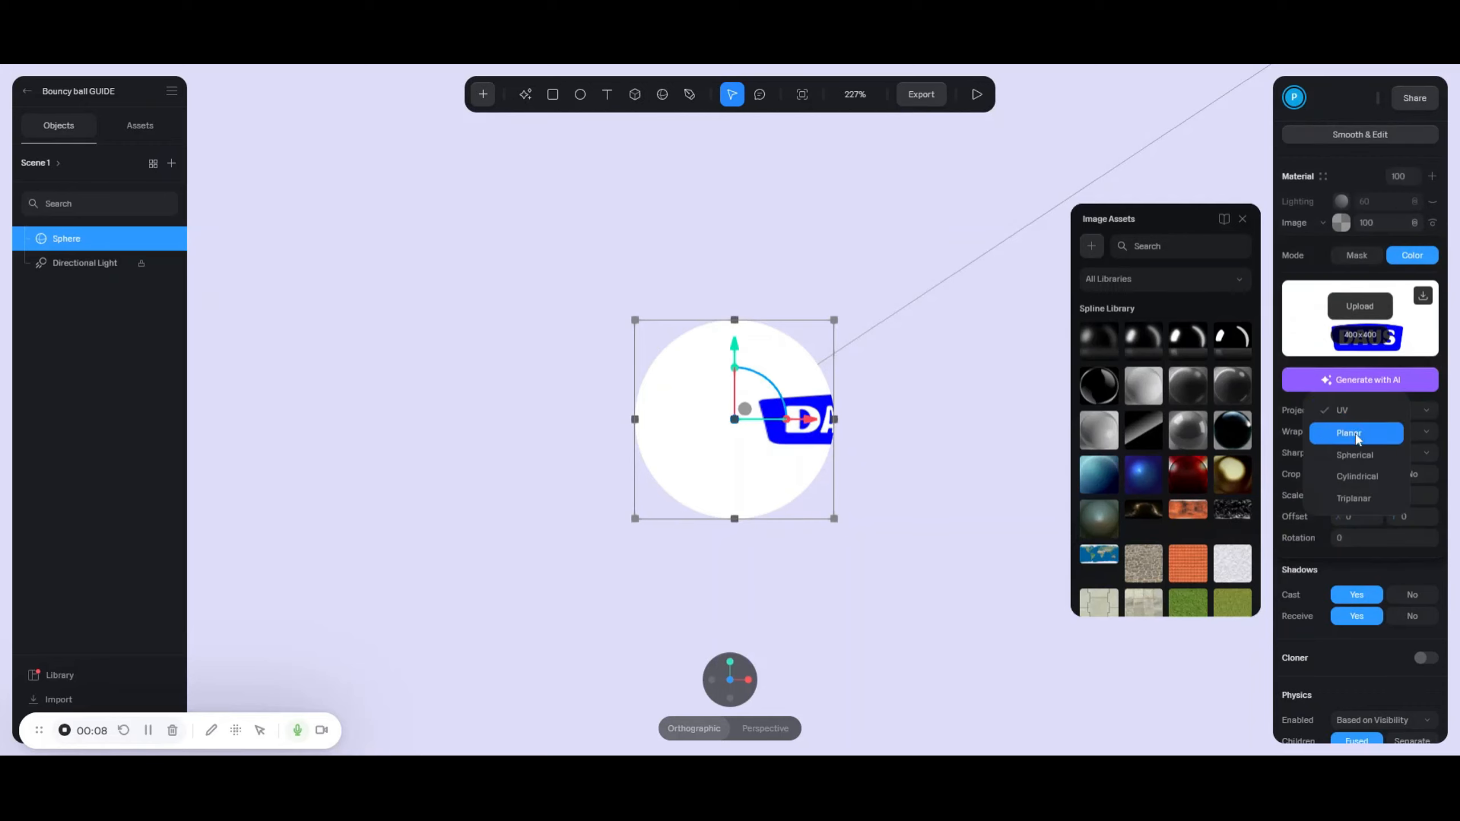
click(1355, 434)
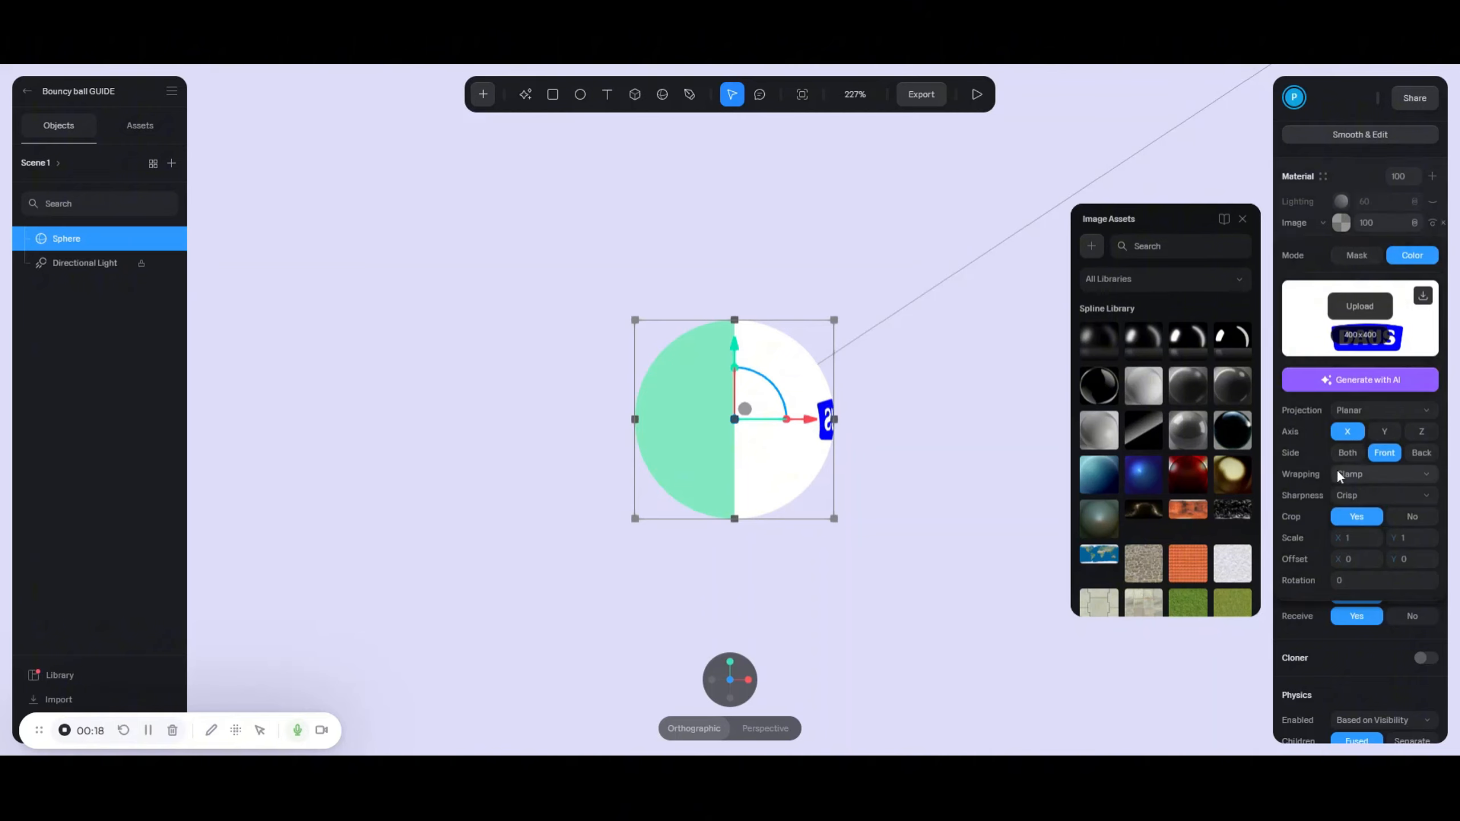
click(1422, 432)
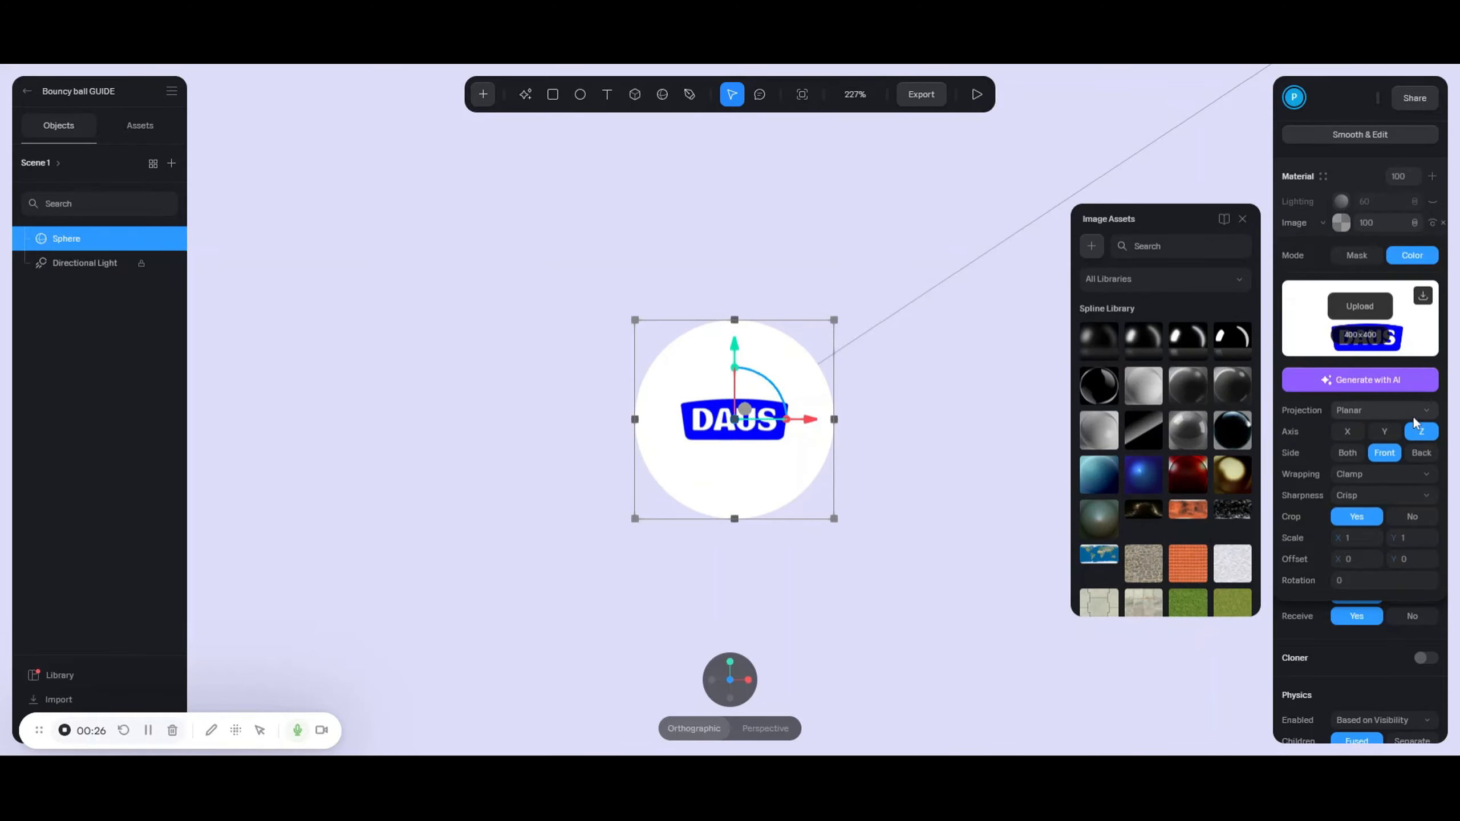
alt+drag(726, 472, 680, 574)
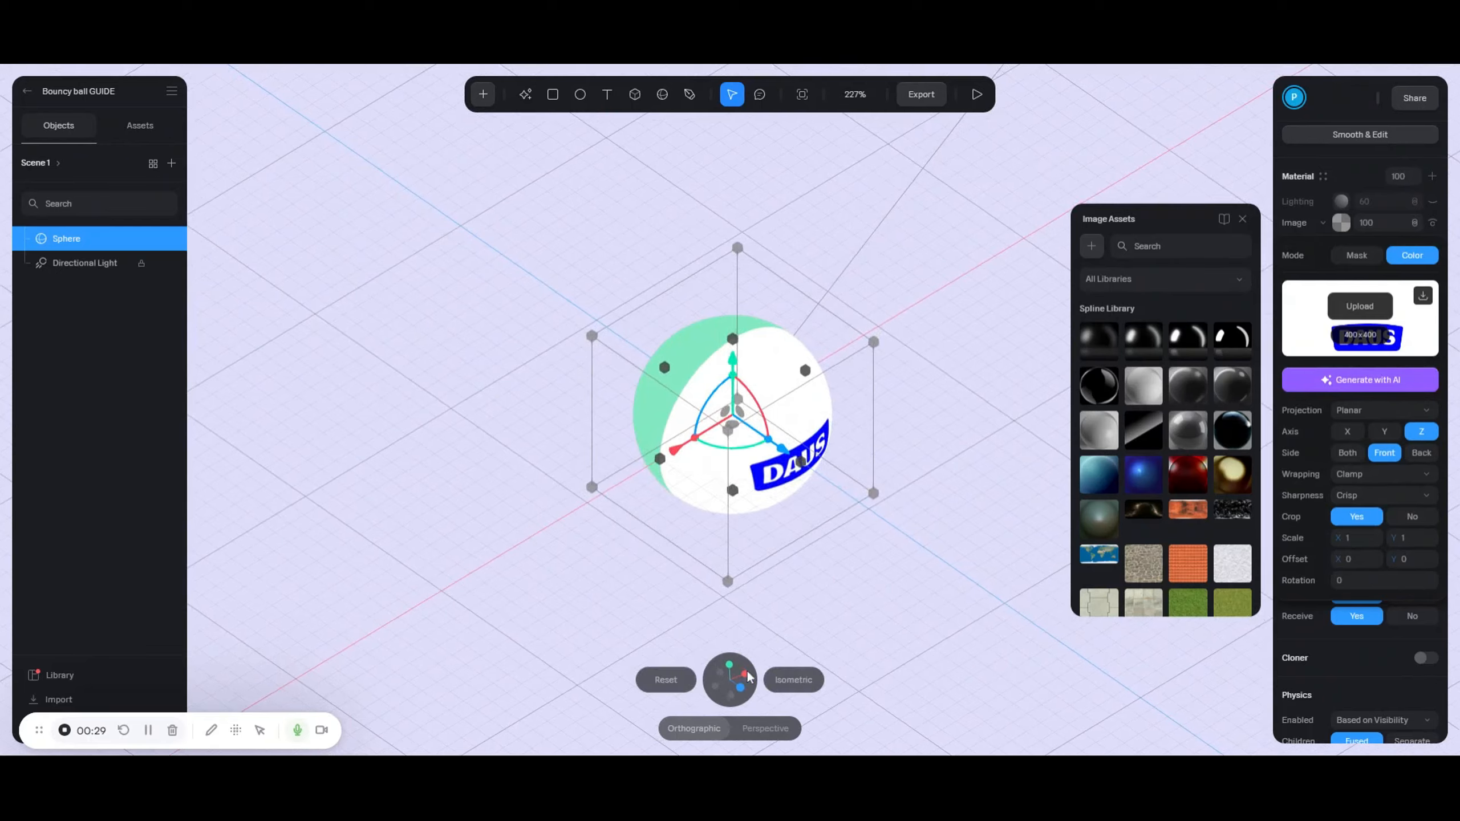
click(743, 687)
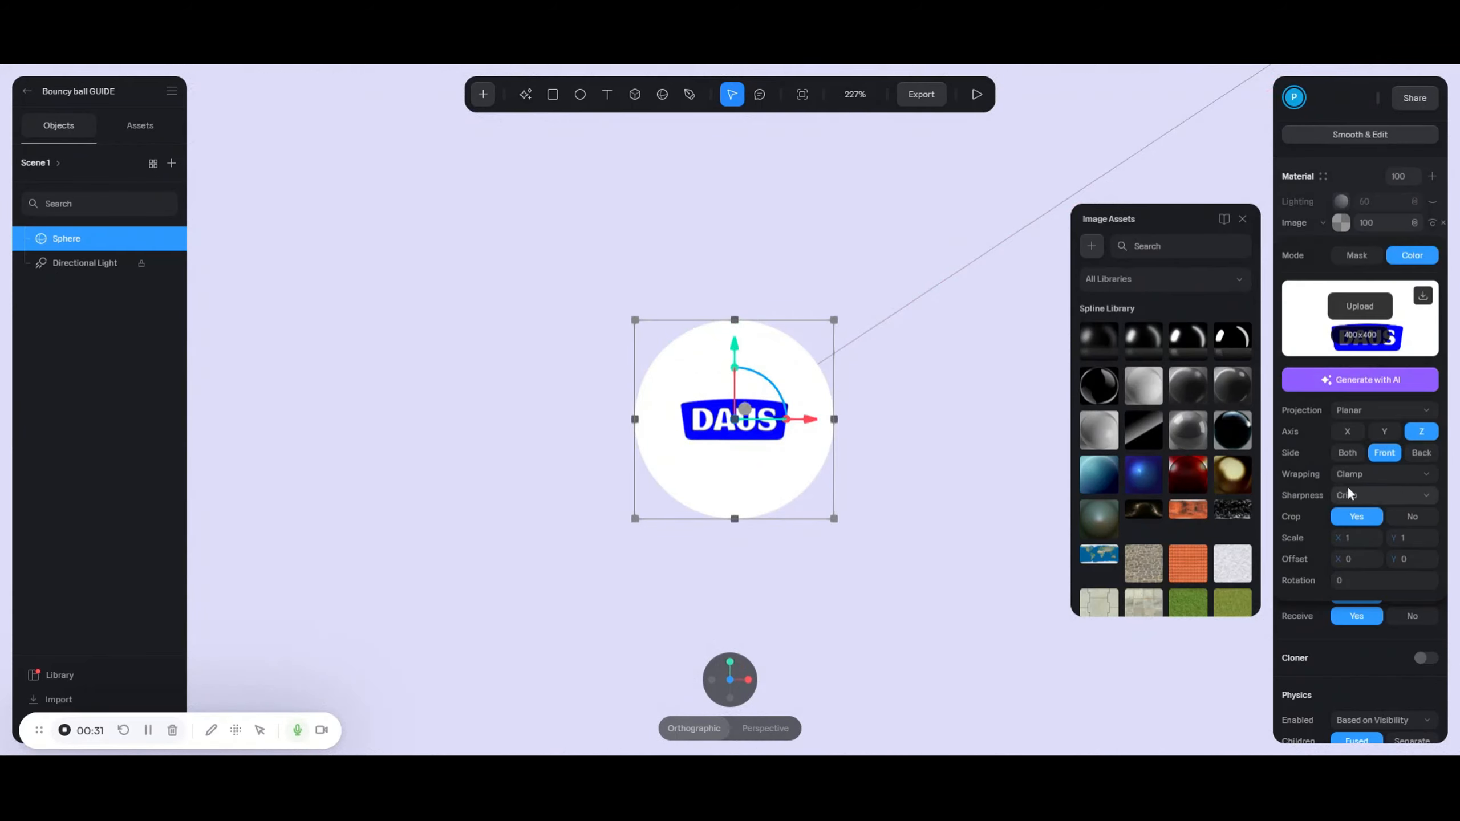
- Keep Clamp wrapping and scale the DAUS image to 0.6 on X and Y
click(1361, 474)
click(1360, 474)
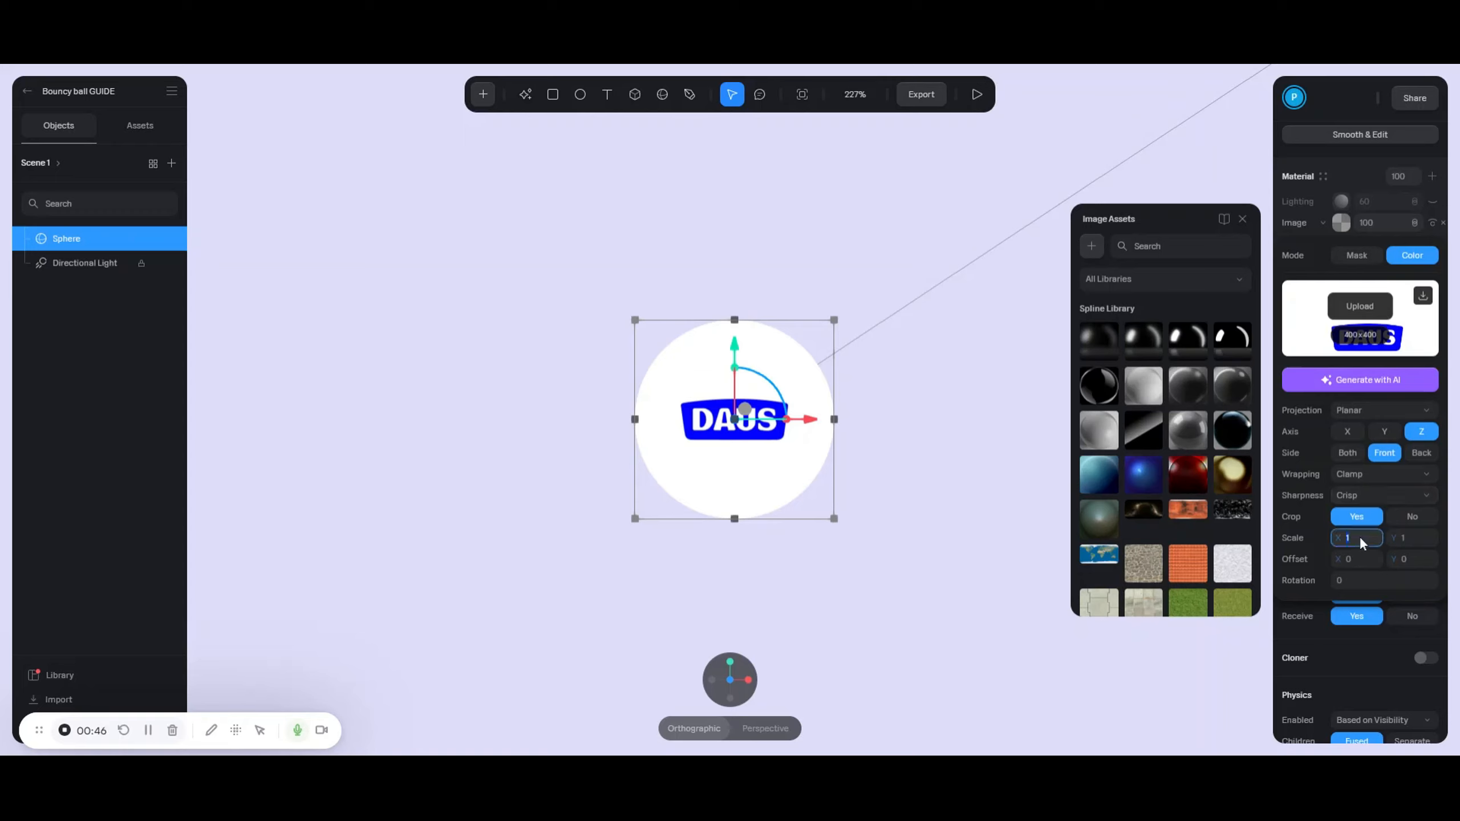
text(.6)
click(1417, 537)
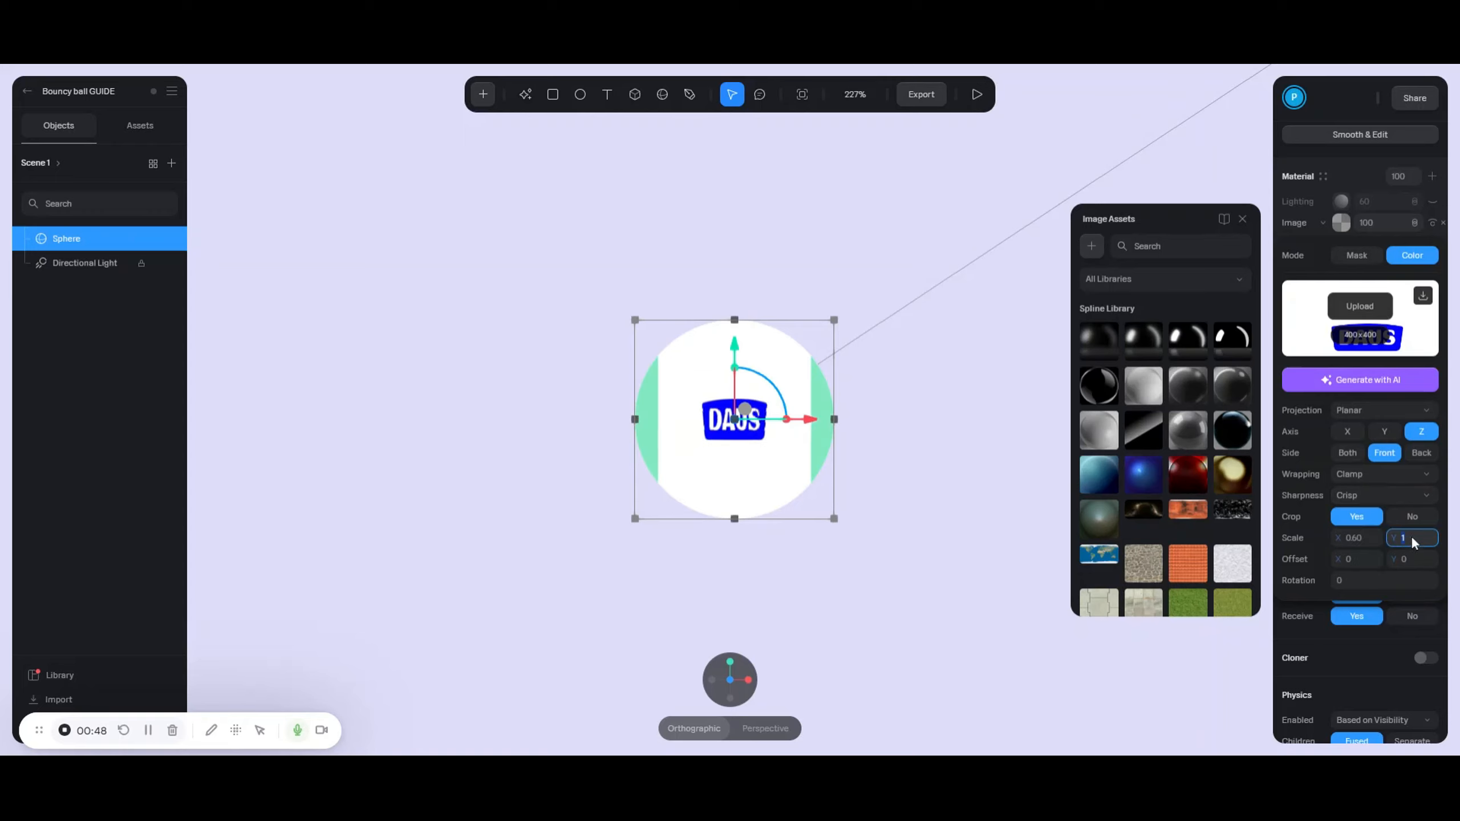
text(0.6)
key(Return)
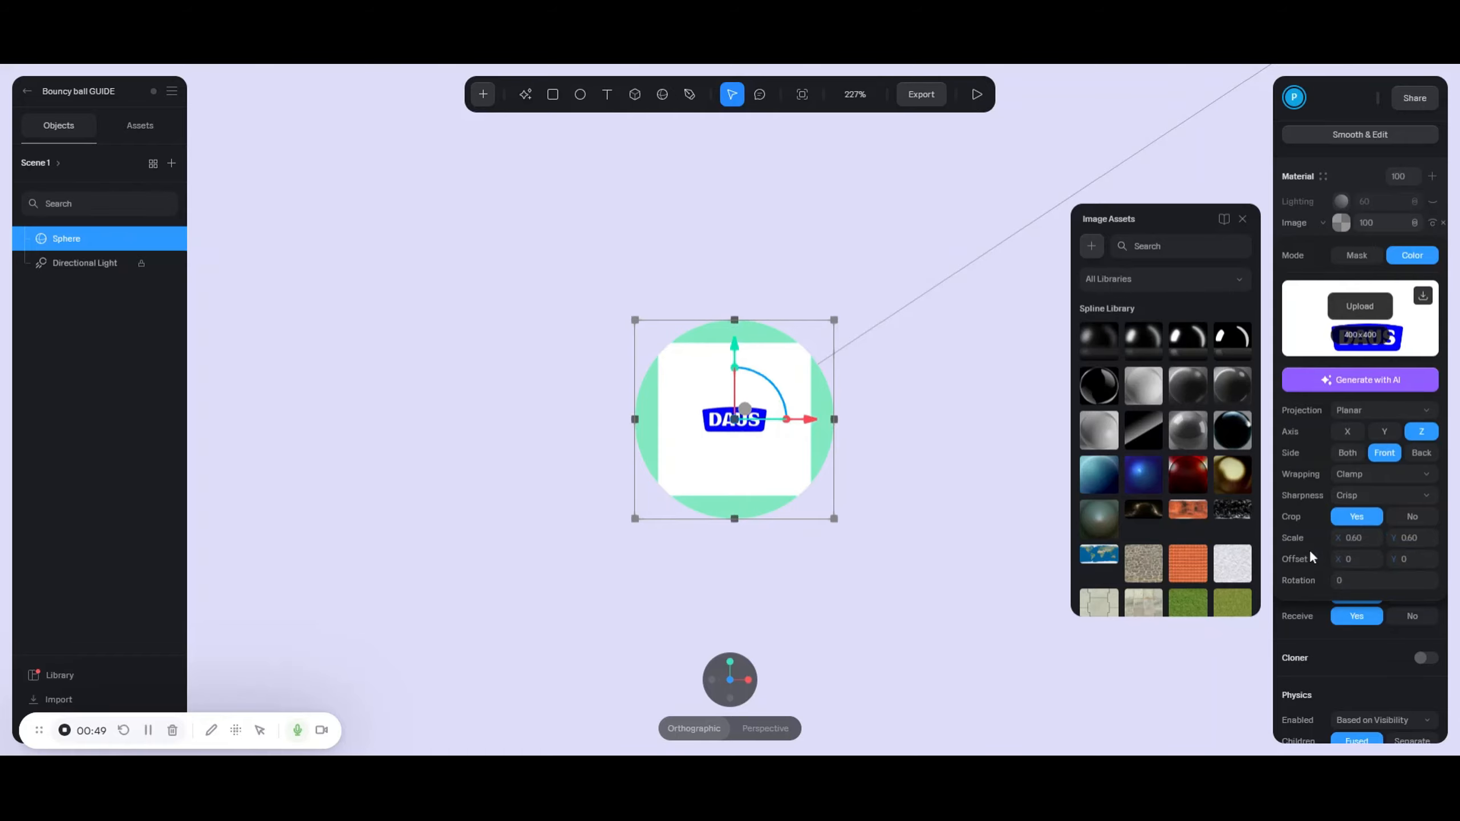
- Recentre the sphere in front view and keep the image's Offset X at 0
scroll(994, 465, up, 5)
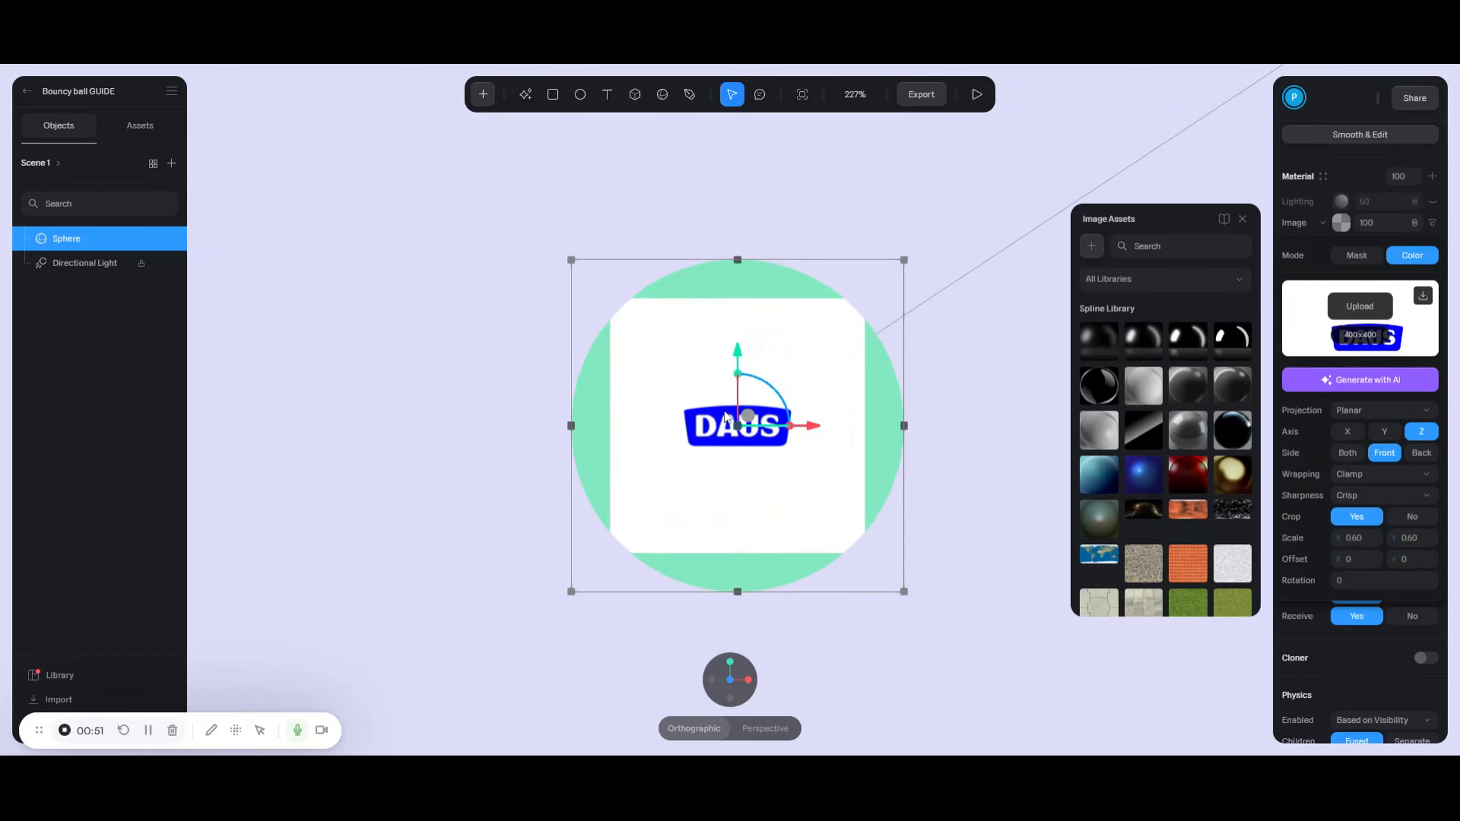
alt+drag(933, 460, 944, 498)
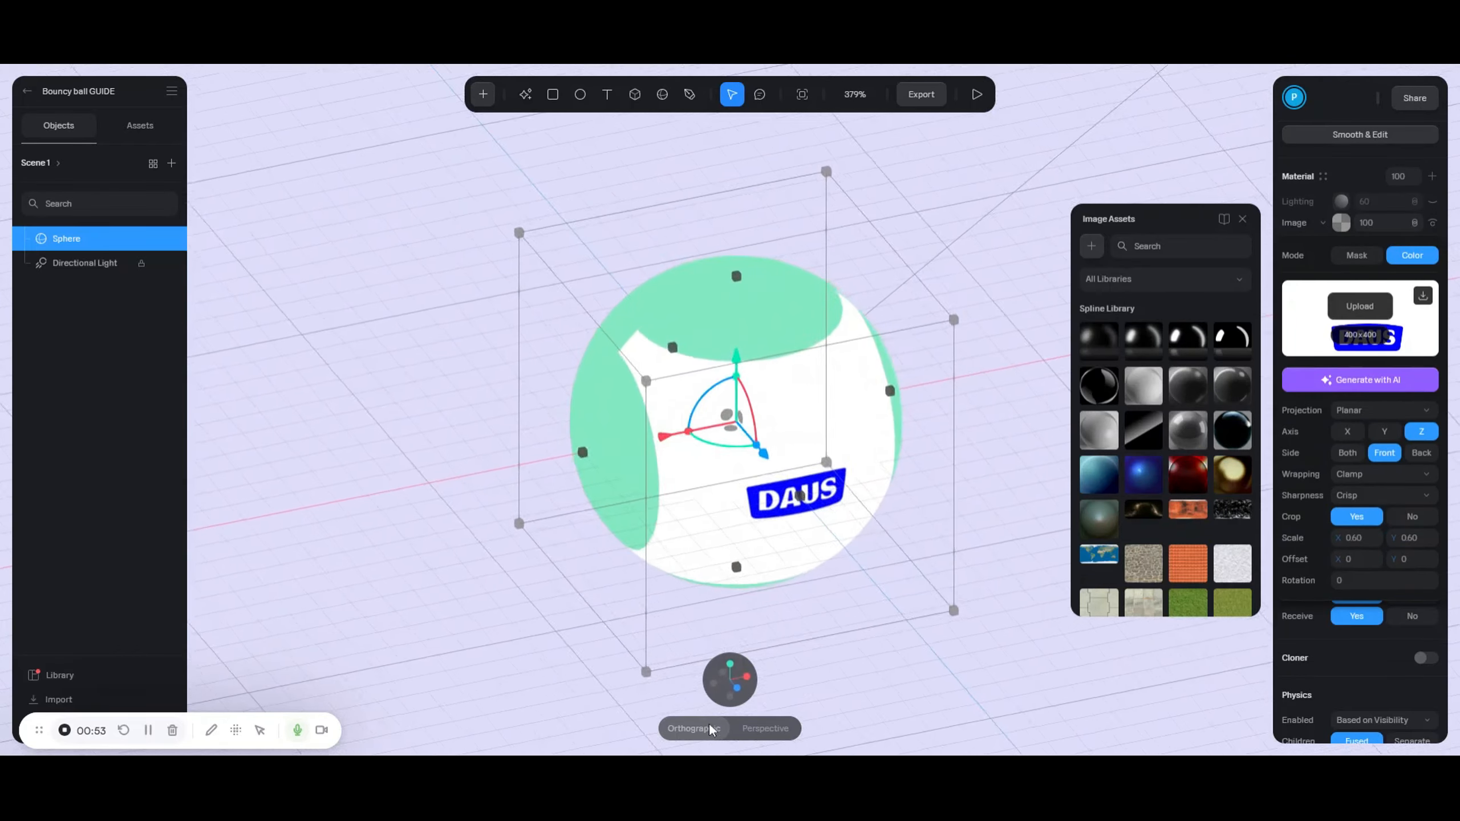
click(738, 688)
middle_drag(942, 603, 920, 491)
scroll(920, 444, down, 2)
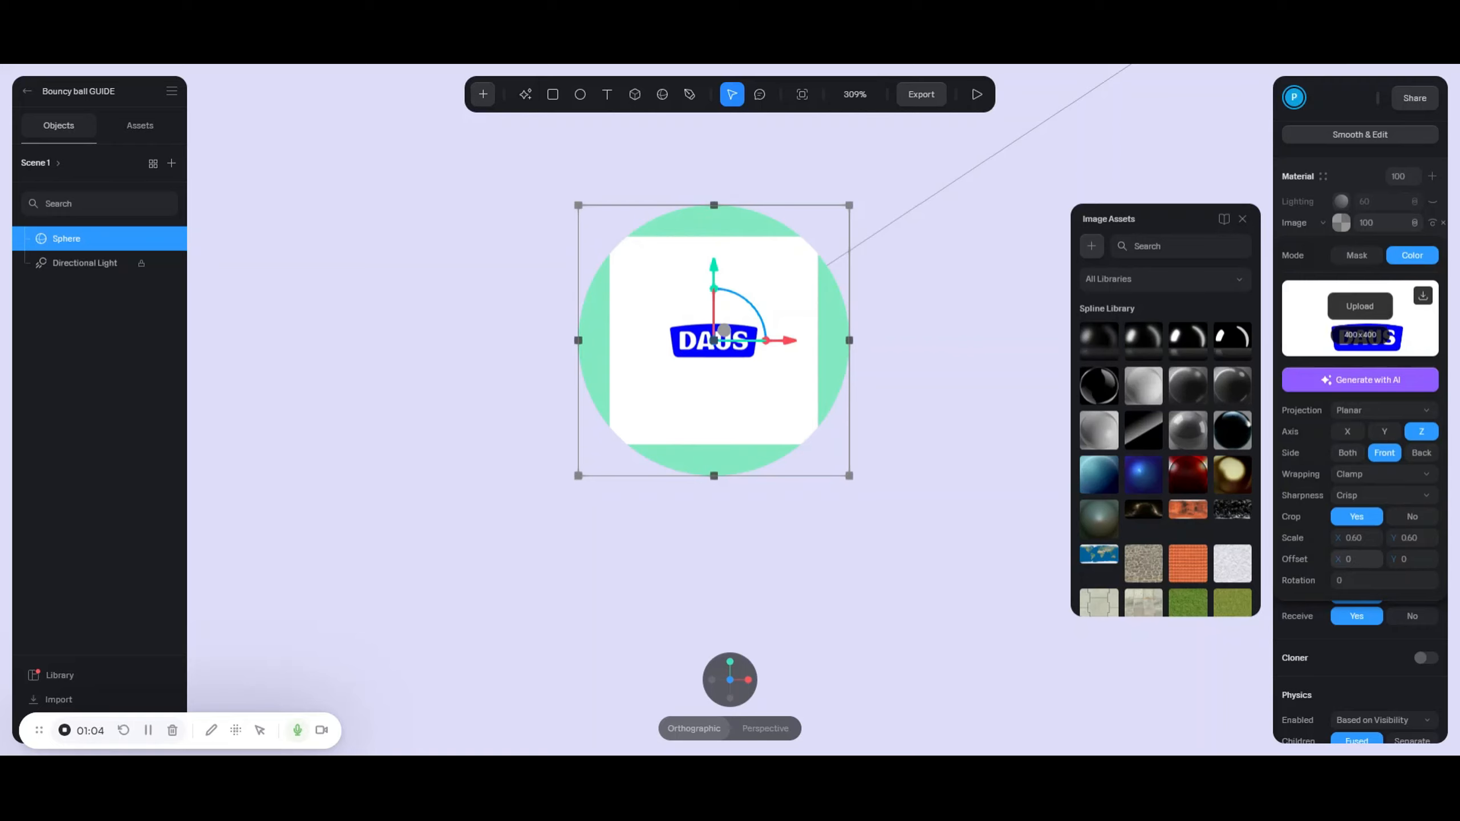
drag(1351, 559, 1351, 559)
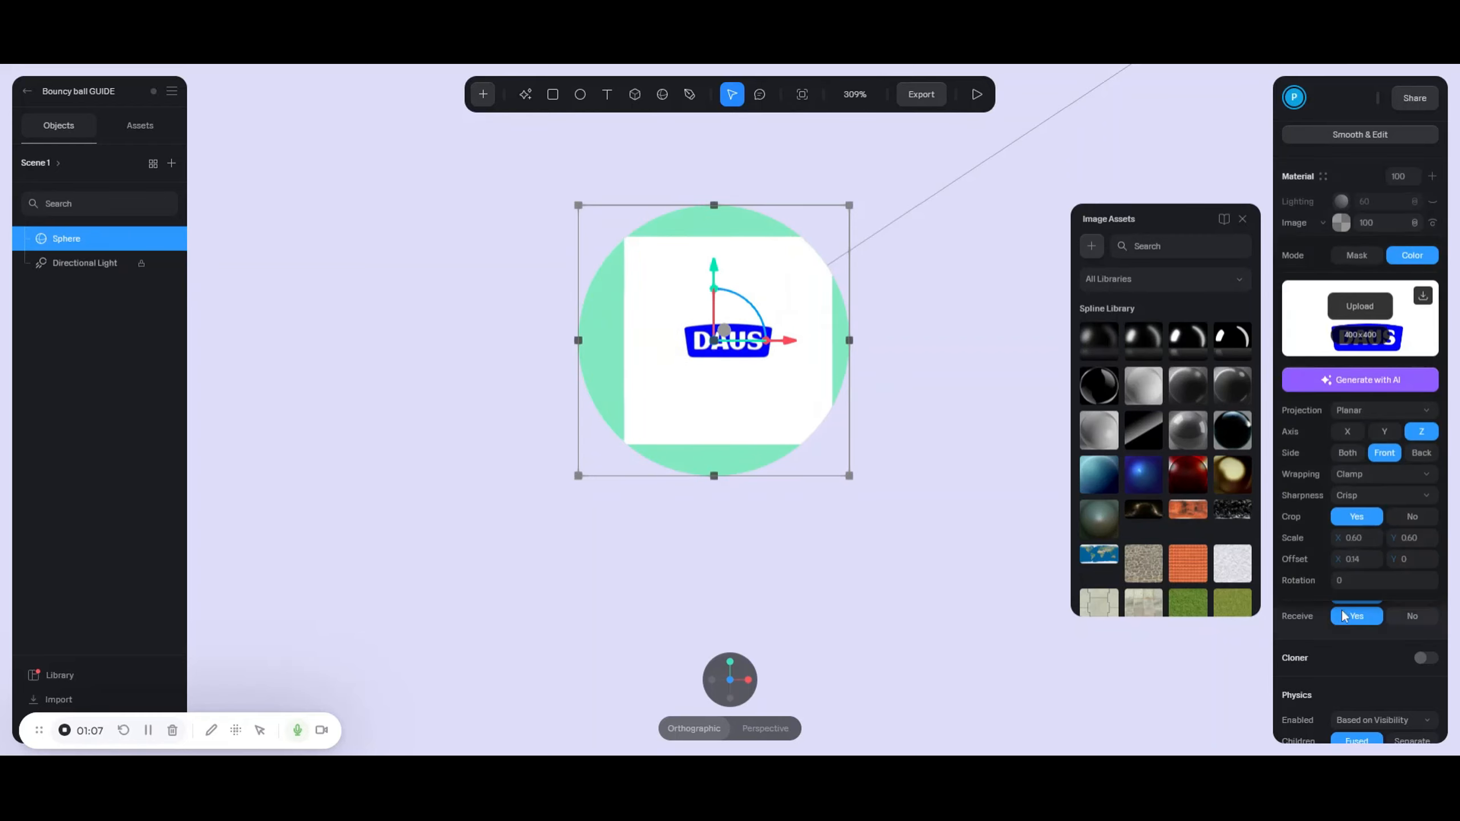
key(ctrl+z)
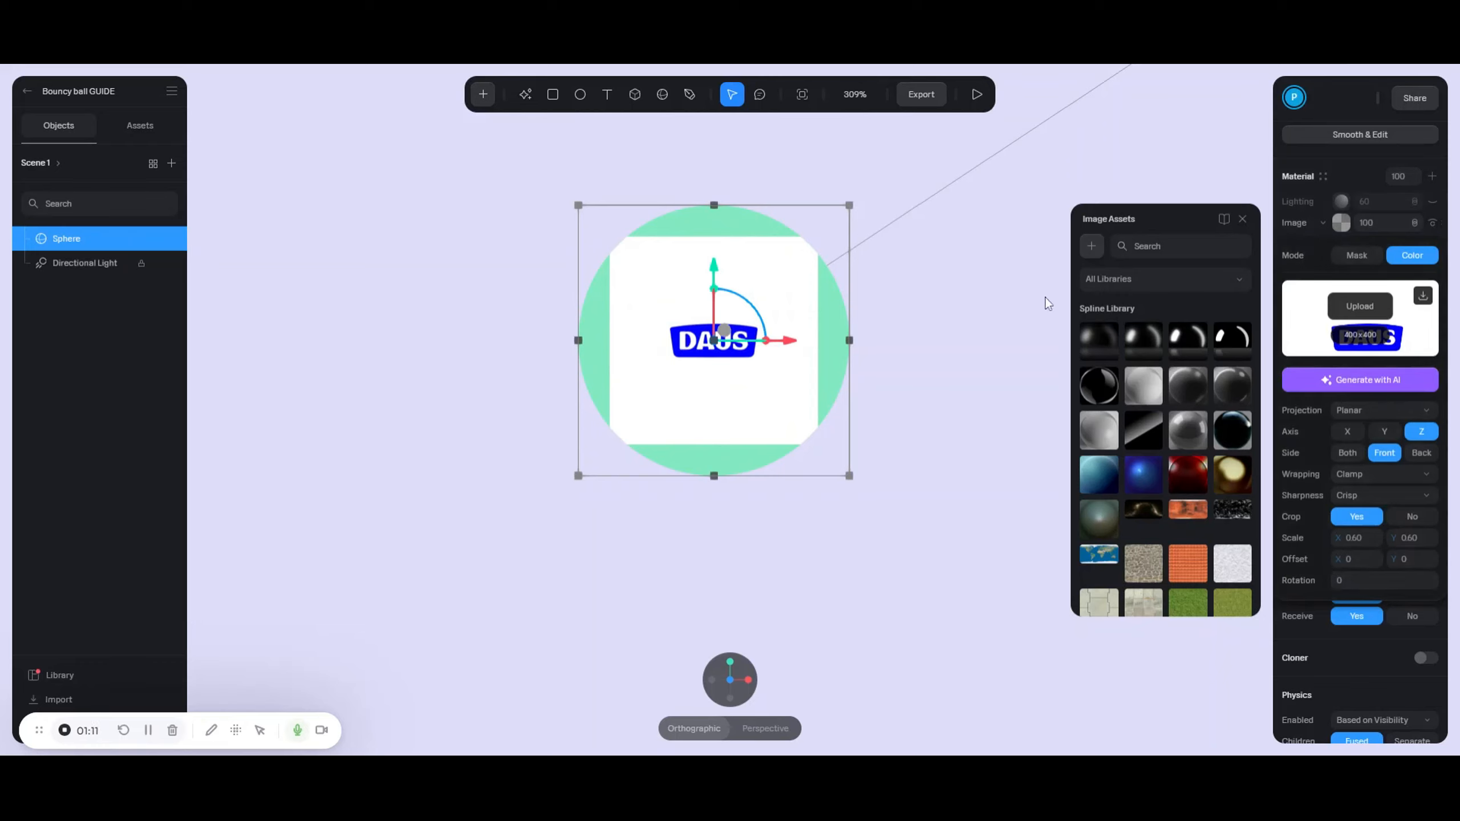
- Set the logo image's blend mode to Multiply and expand the scene's Simulation settings
scroll(1392, 243, up, 3)
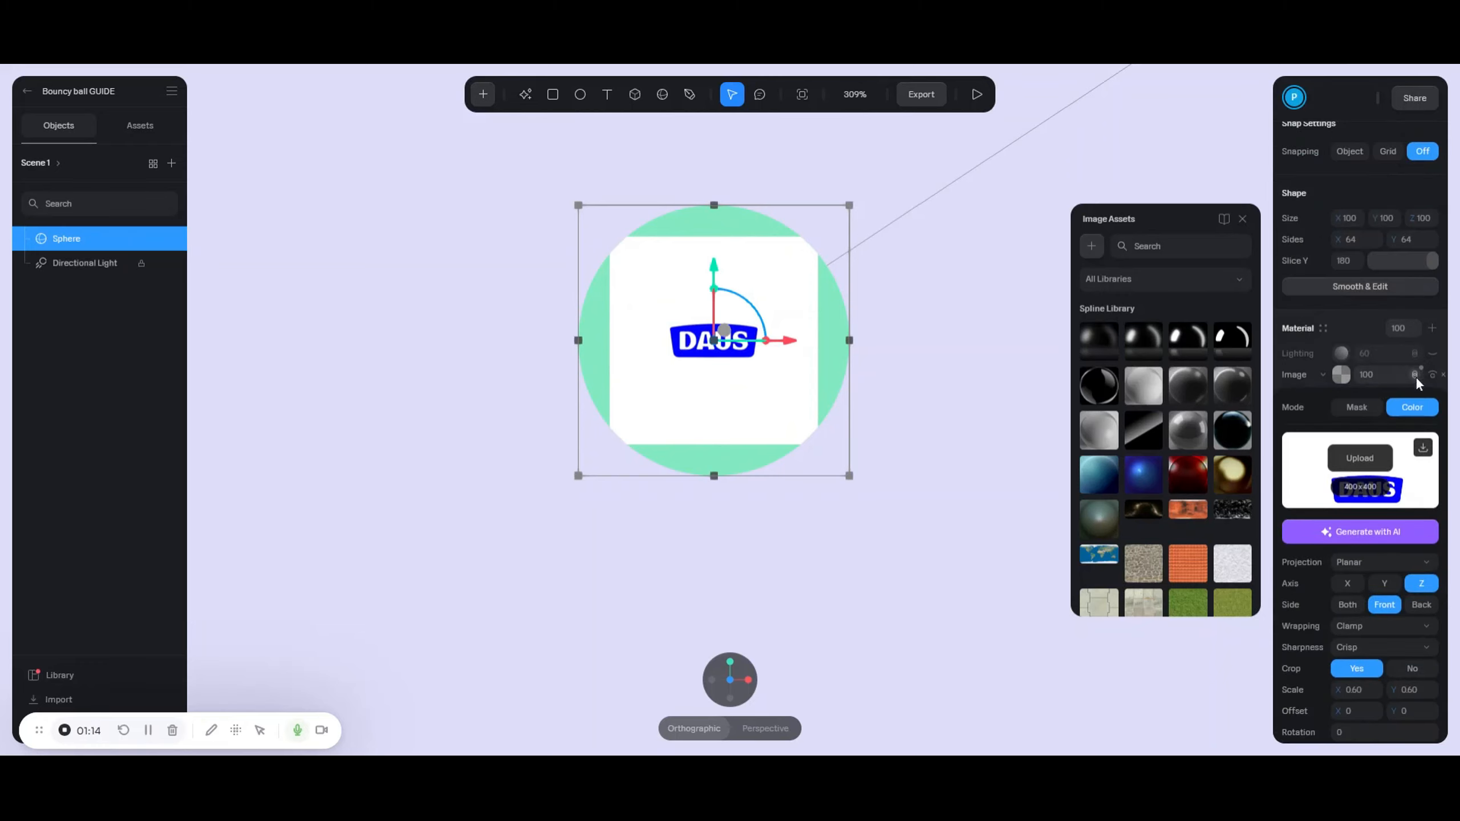
click(1416, 377)
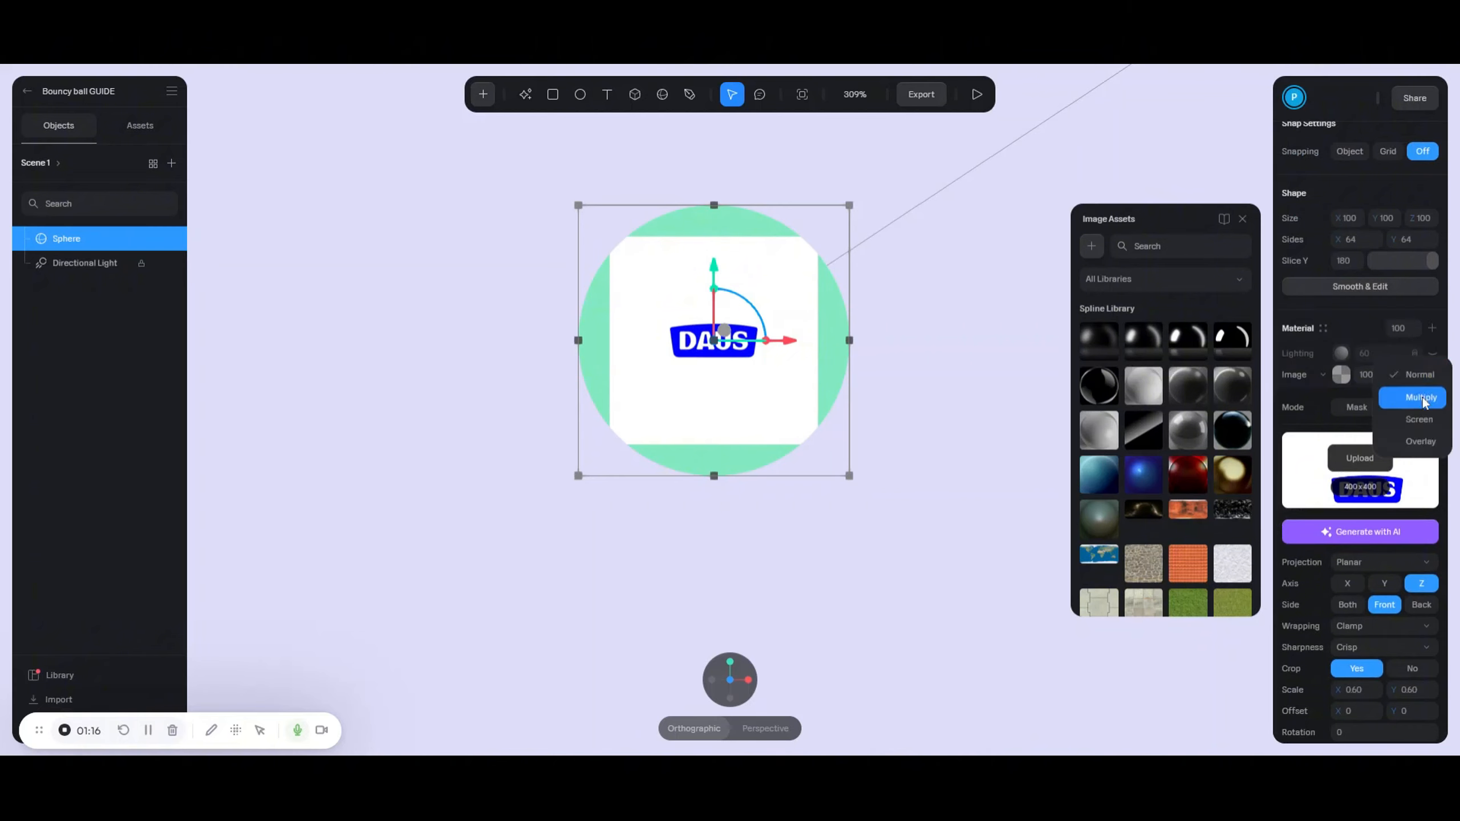
click(1422, 399)
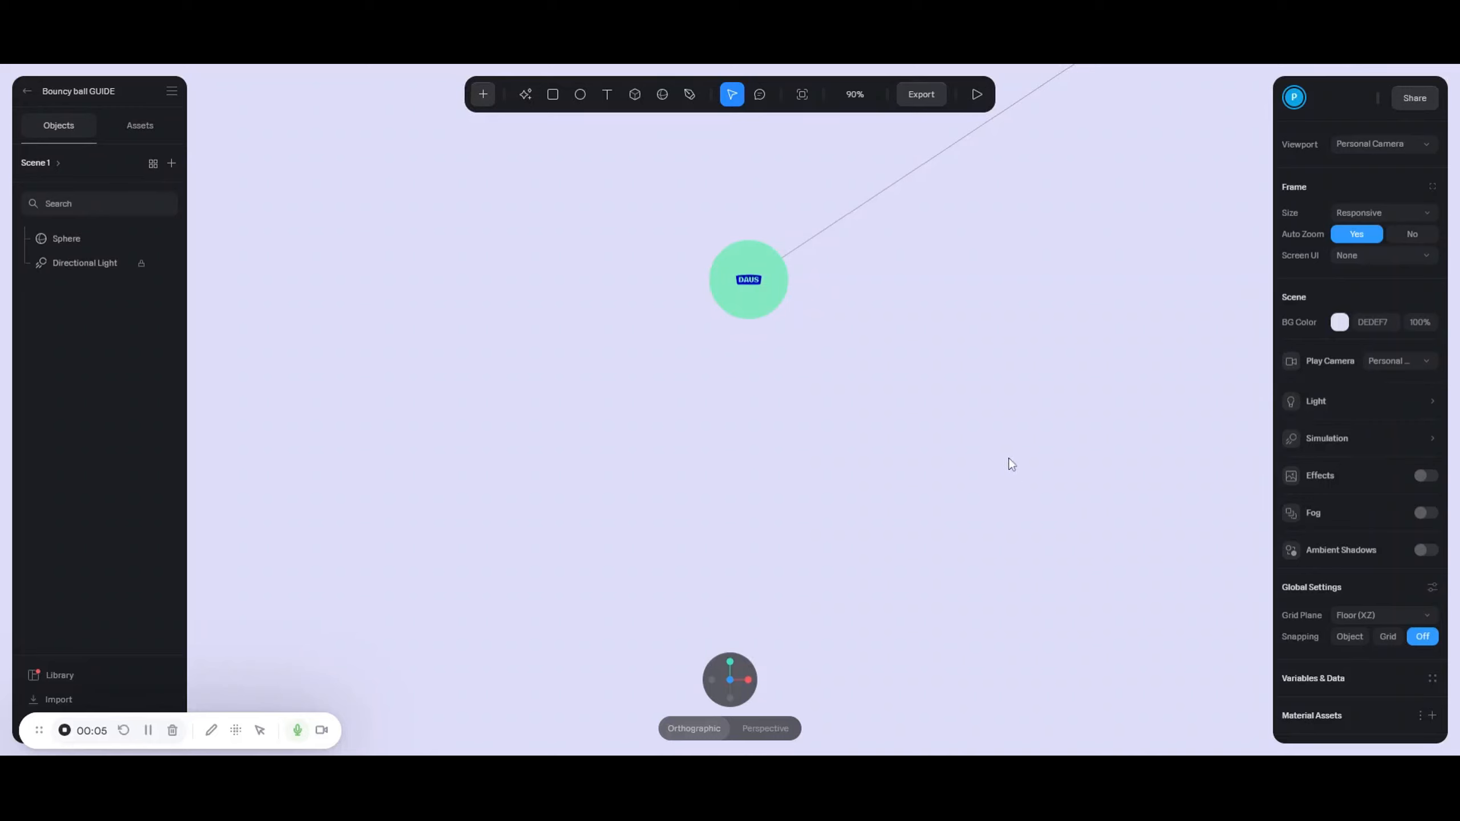
click(1346, 441)
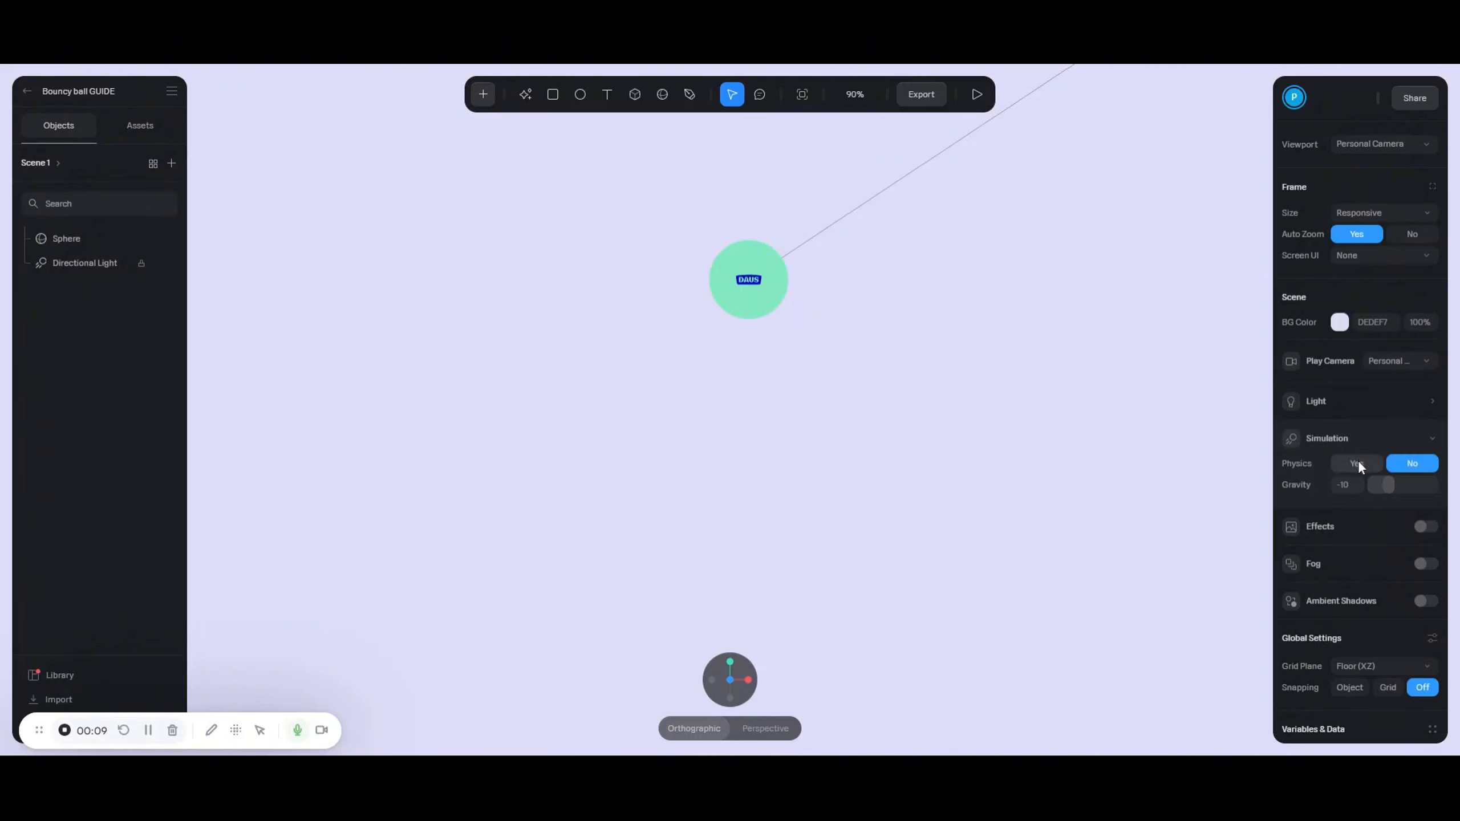
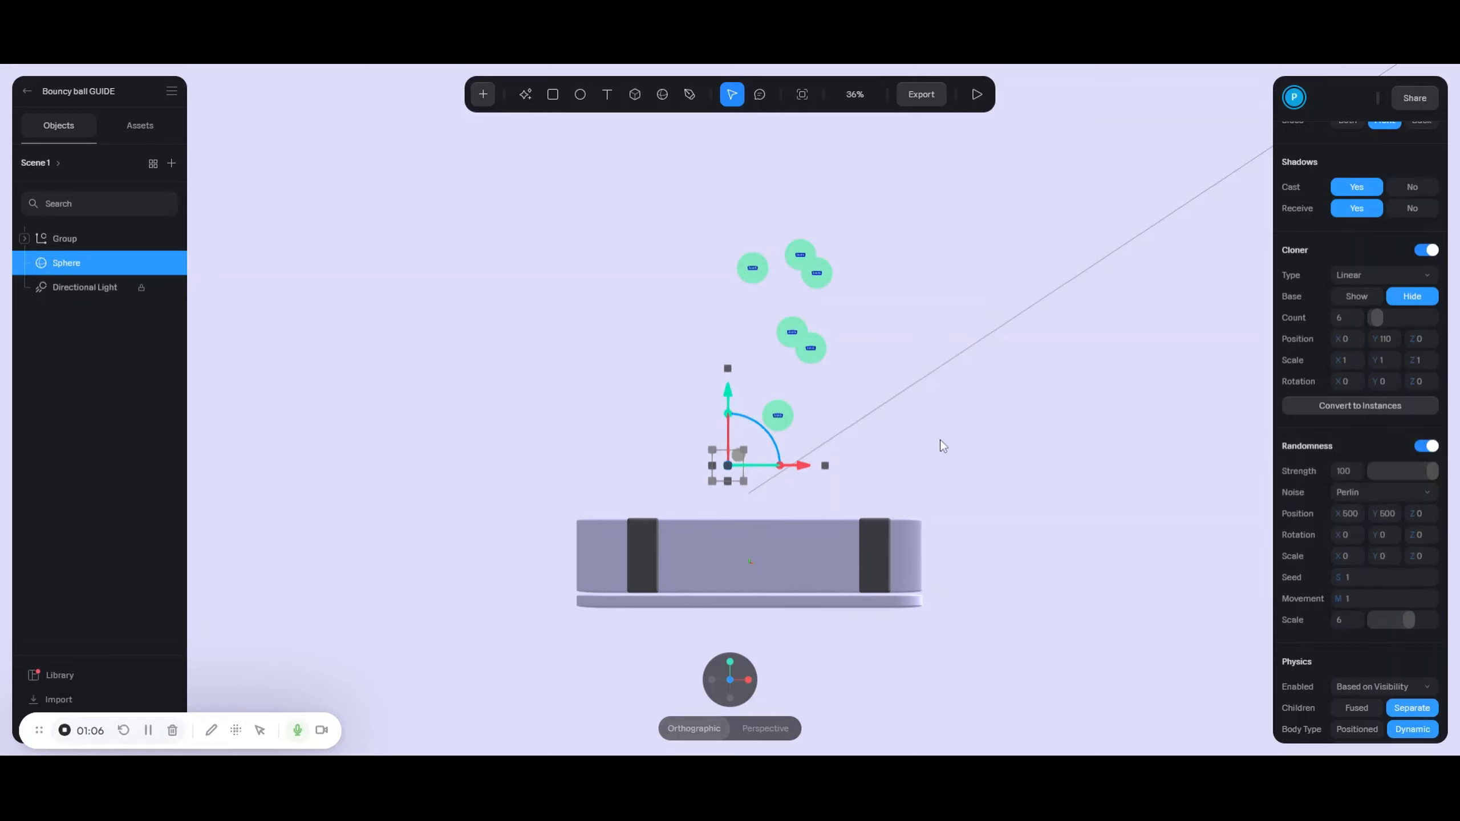
middle_drag(940, 439, 935, 477)
scroll(1333, 568, down, 3)
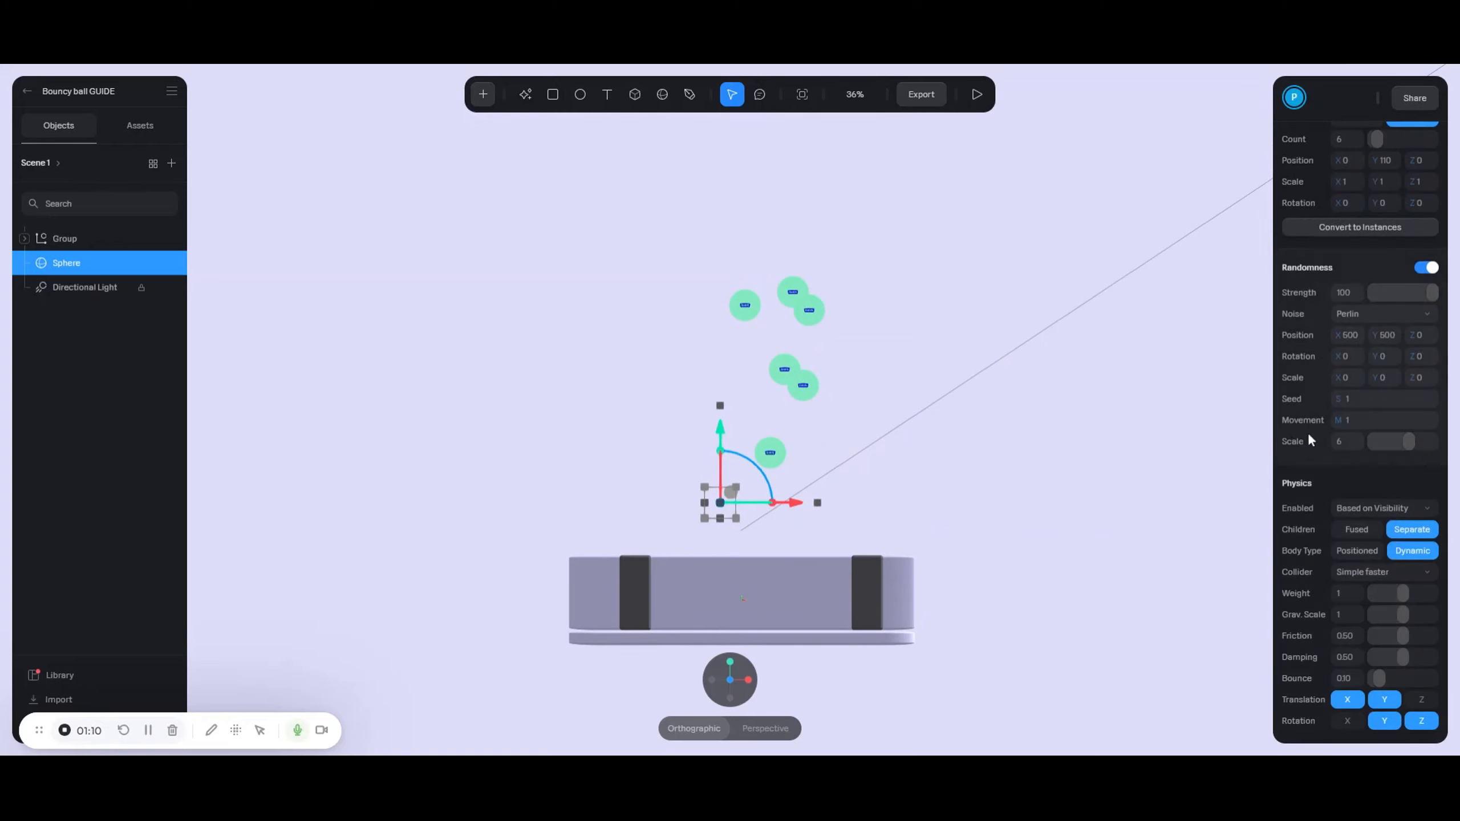
click(974, 97)
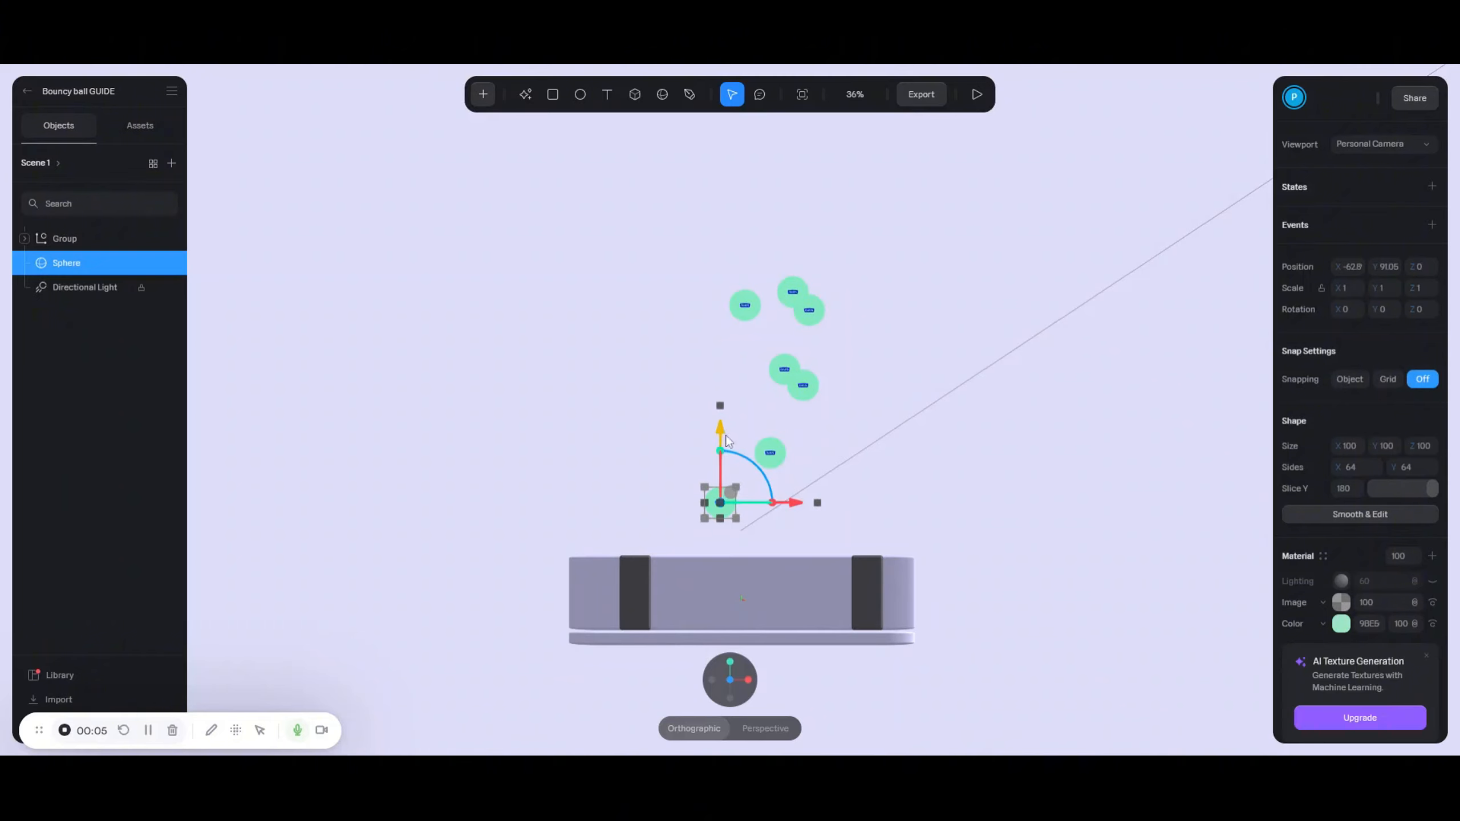
- Raise the green sphere cloner and duplicate it, moving the copy to the left
drag(721, 437, 722, 376)
key(ctrl+d)
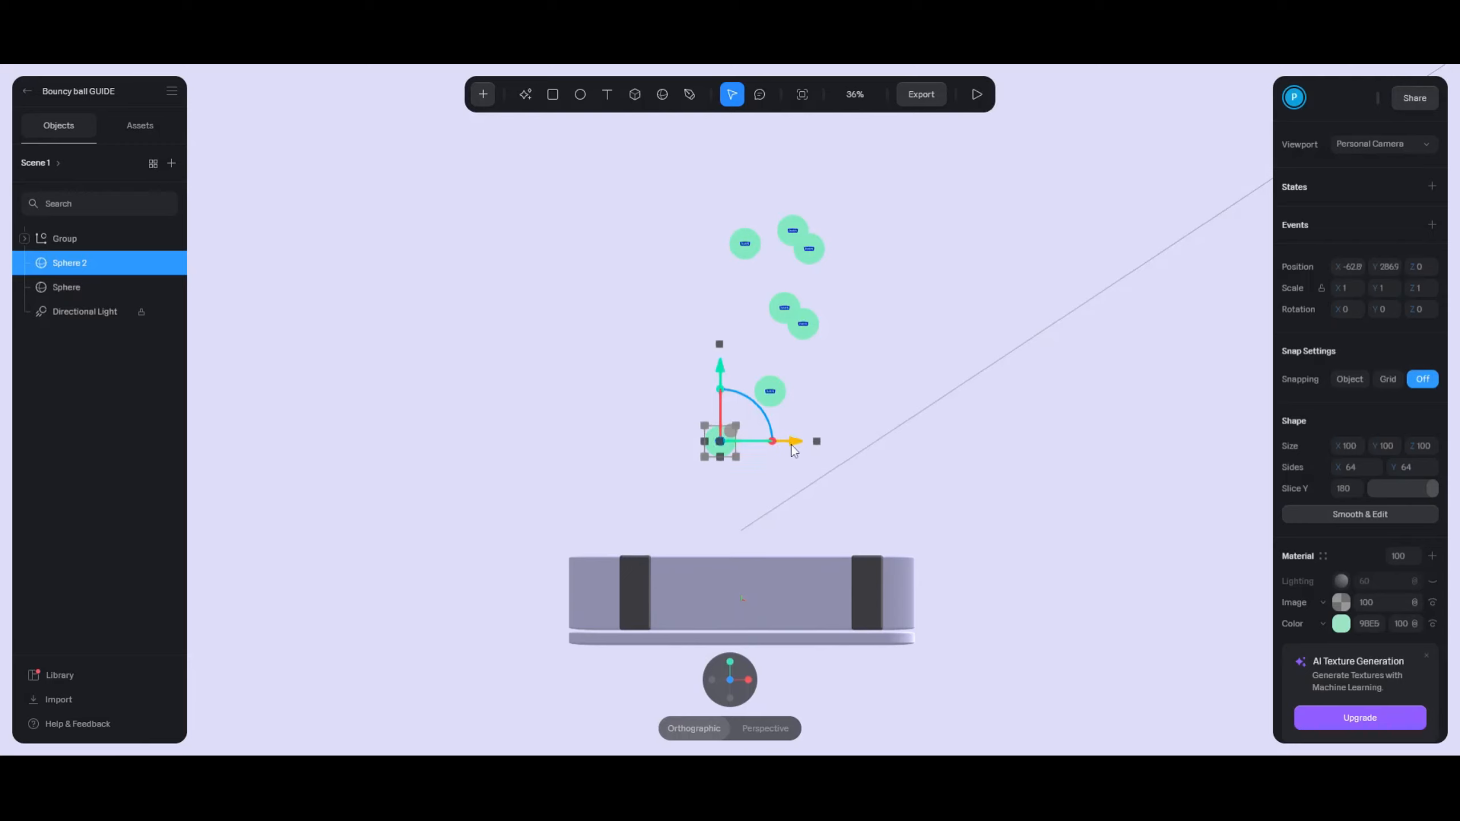
drag(792, 445, 670, 440)
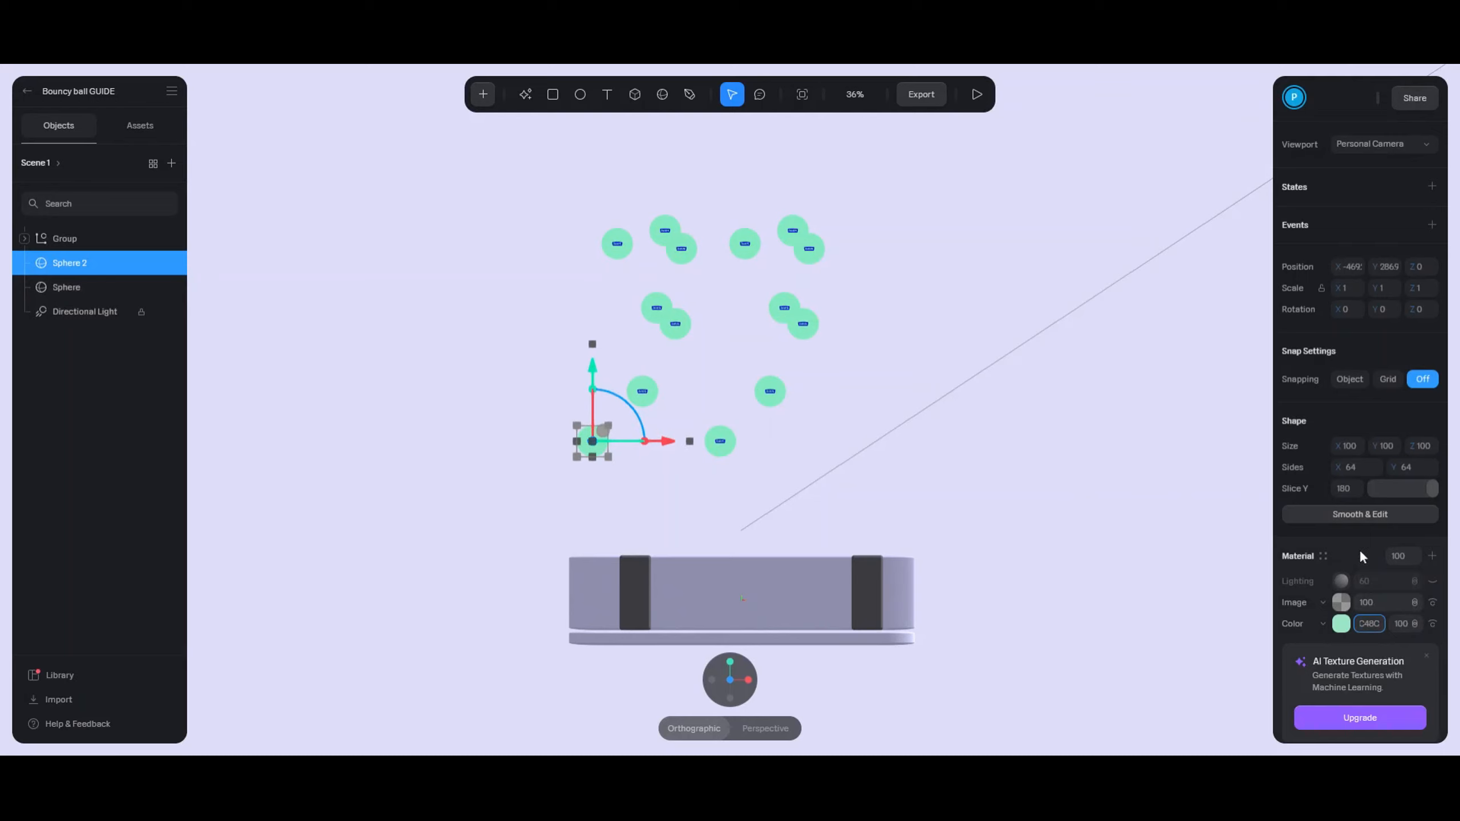
- Make the copy orange and set its randomness seed to 2
key(Return)
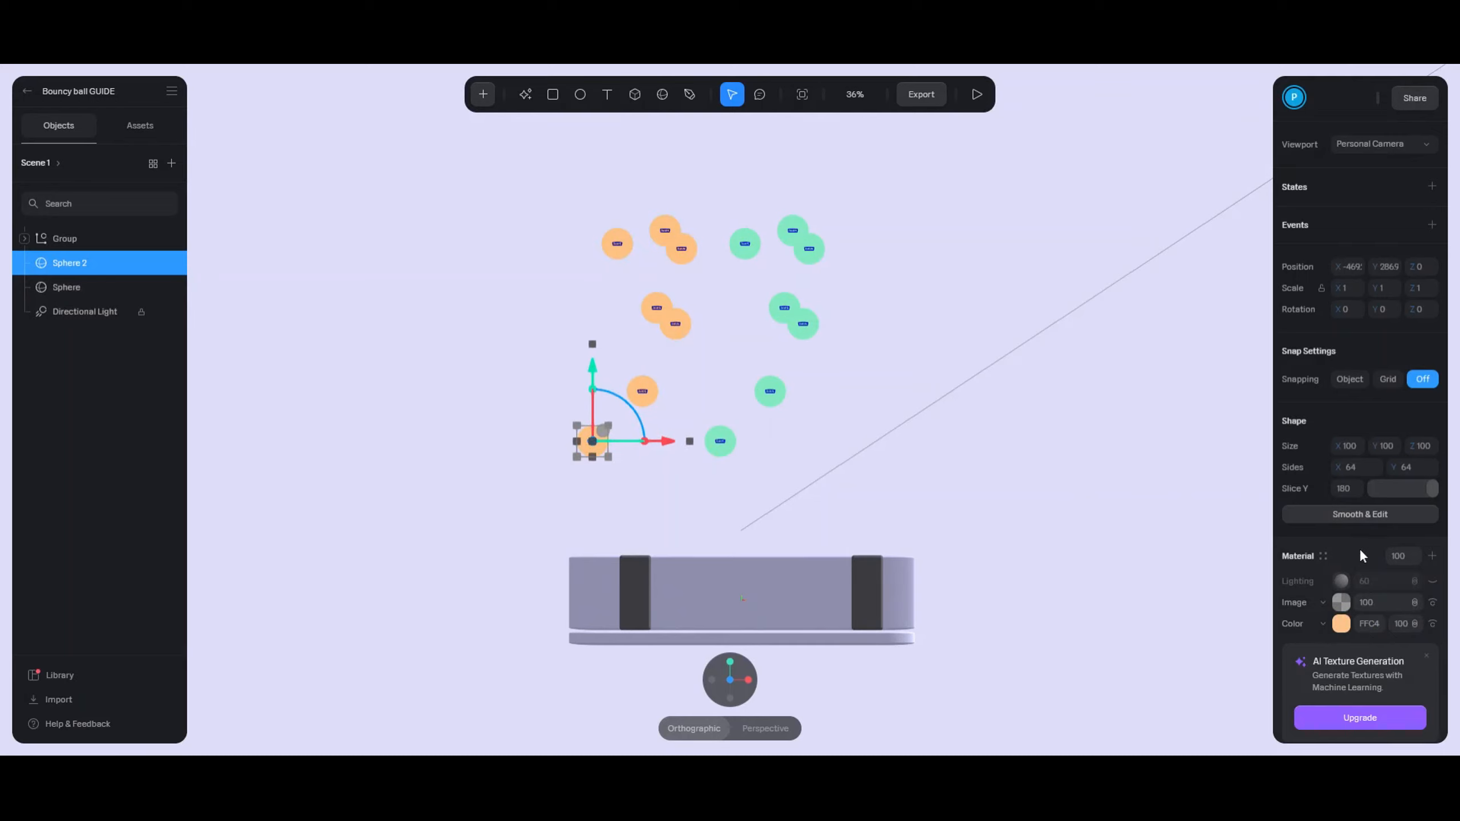
scroll(1361, 552, down, 12)
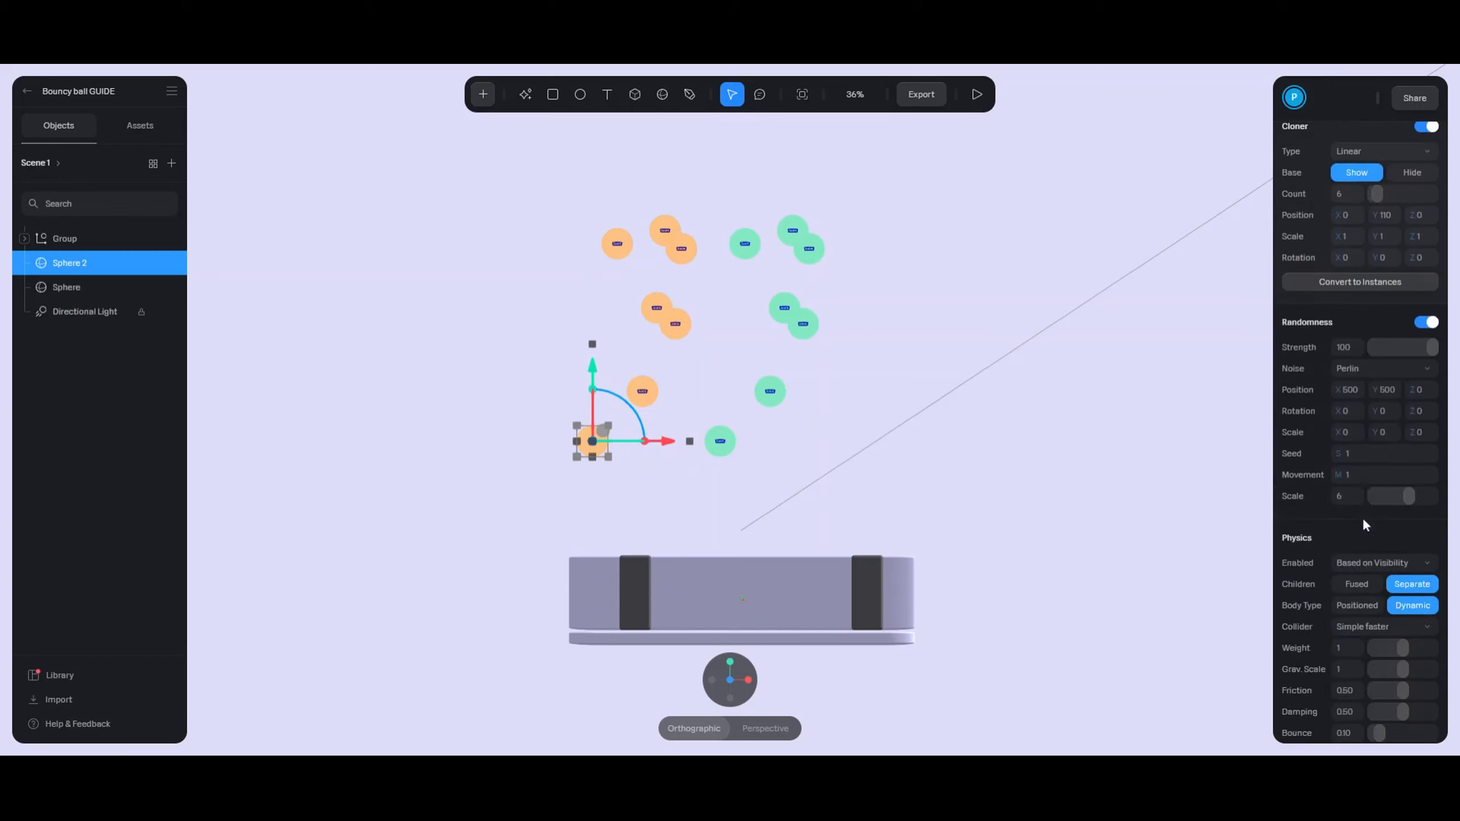
click(1383, 458)
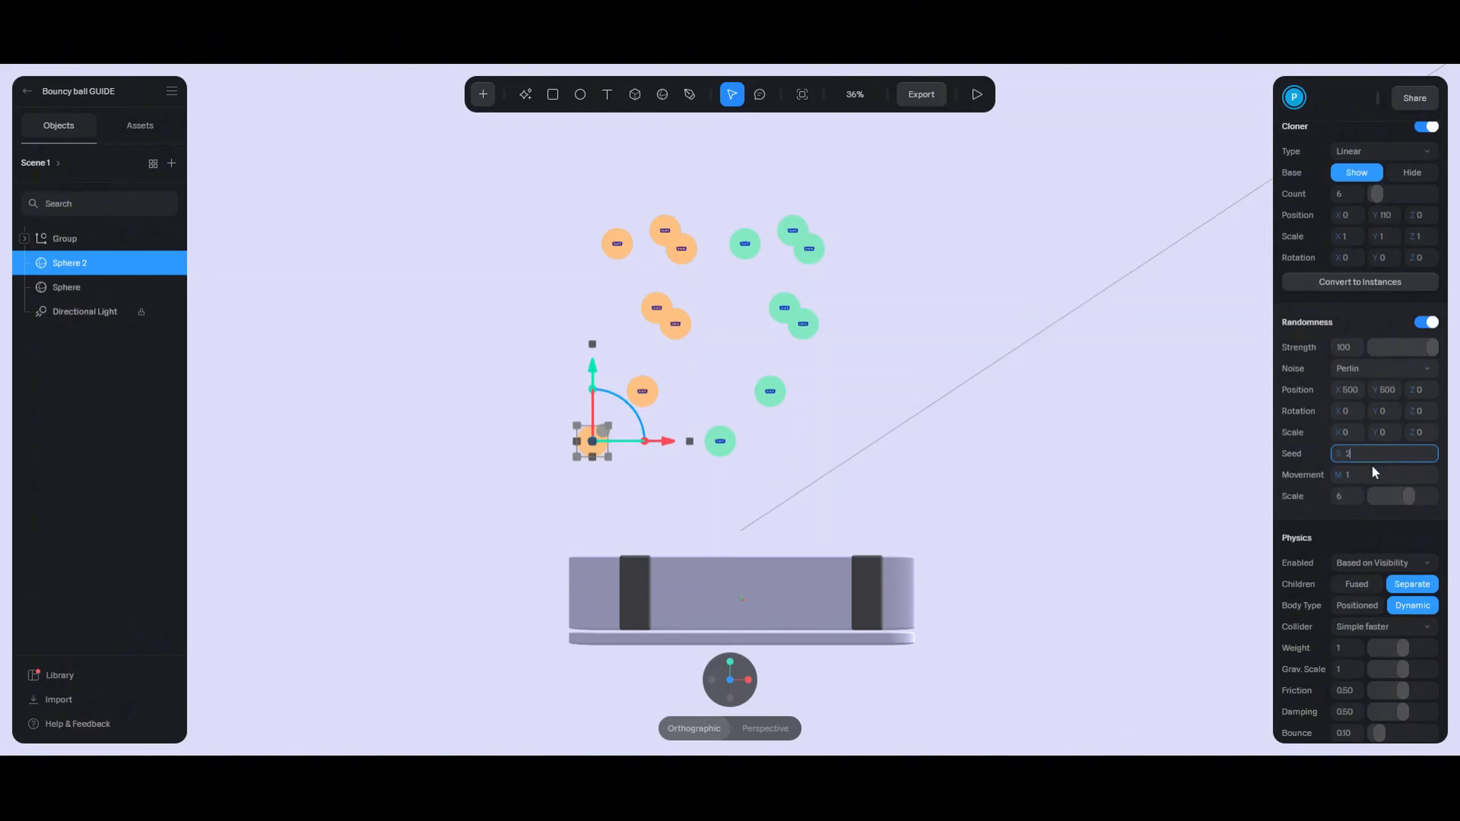
click(1308, 470)
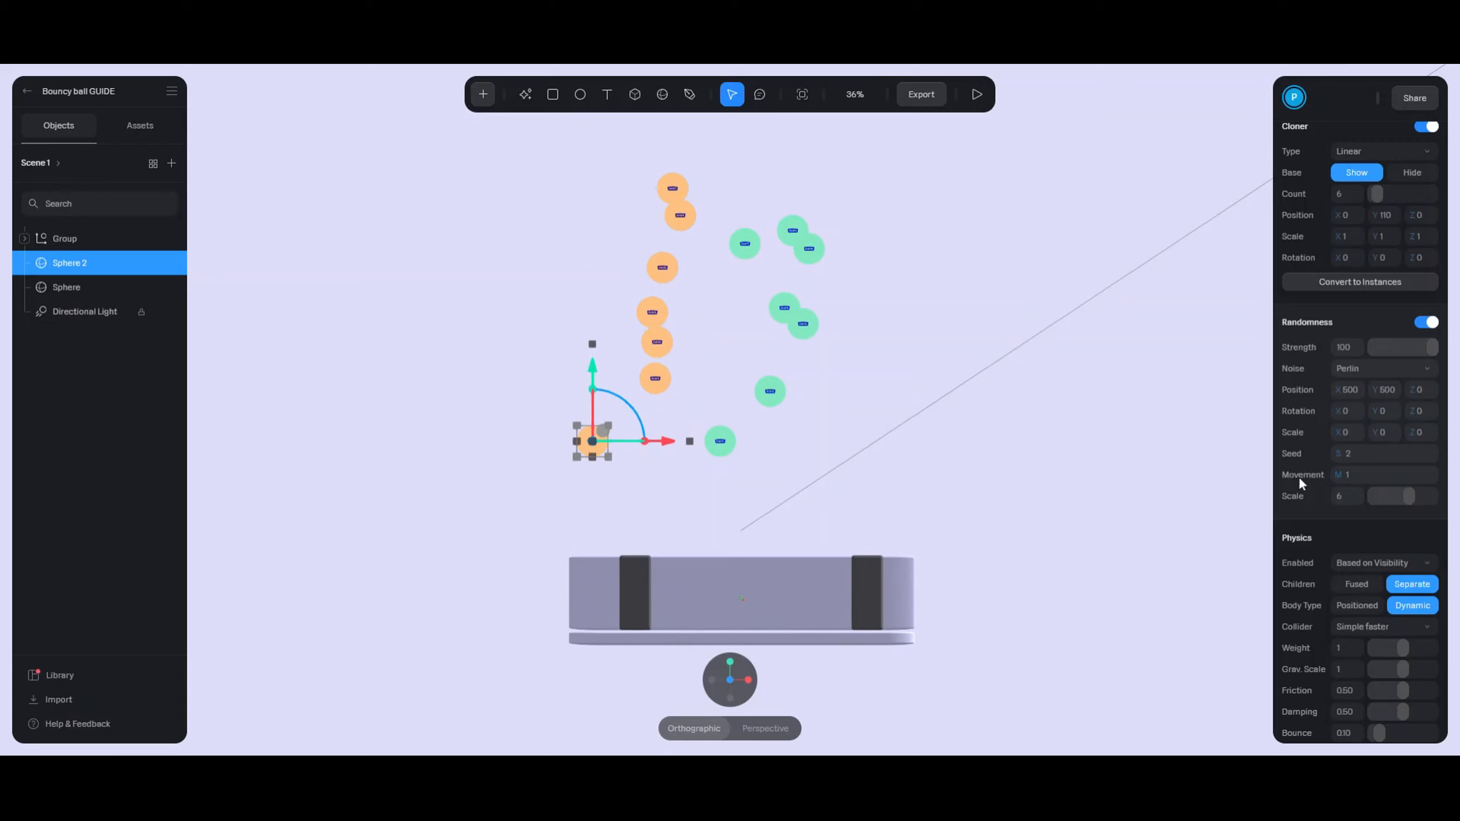
- Add a lavender copy of the ball cloner with a new seed, placed to the right
key(ctrl+d)
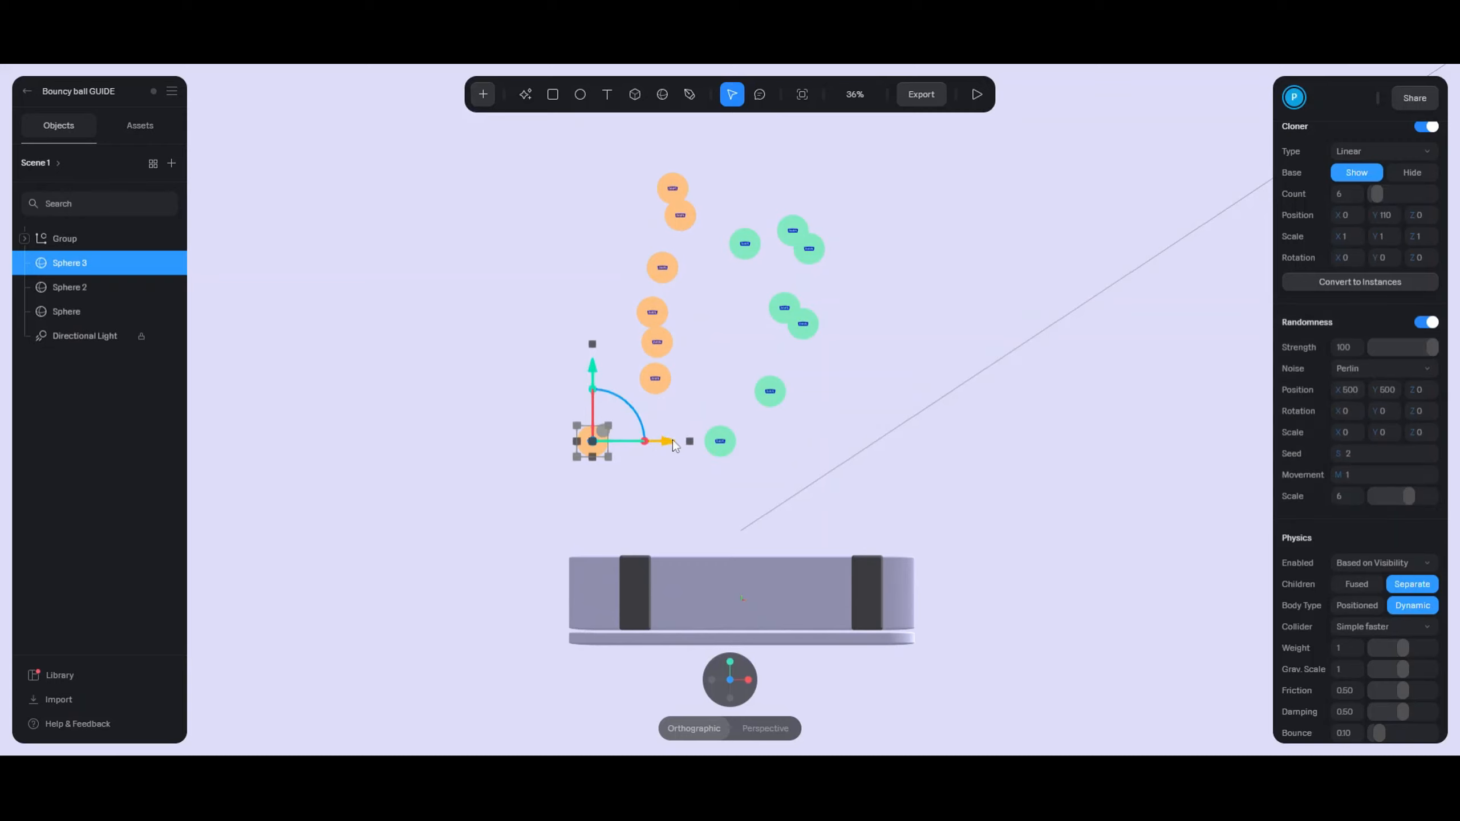
drag(673, 444, 626, 448)
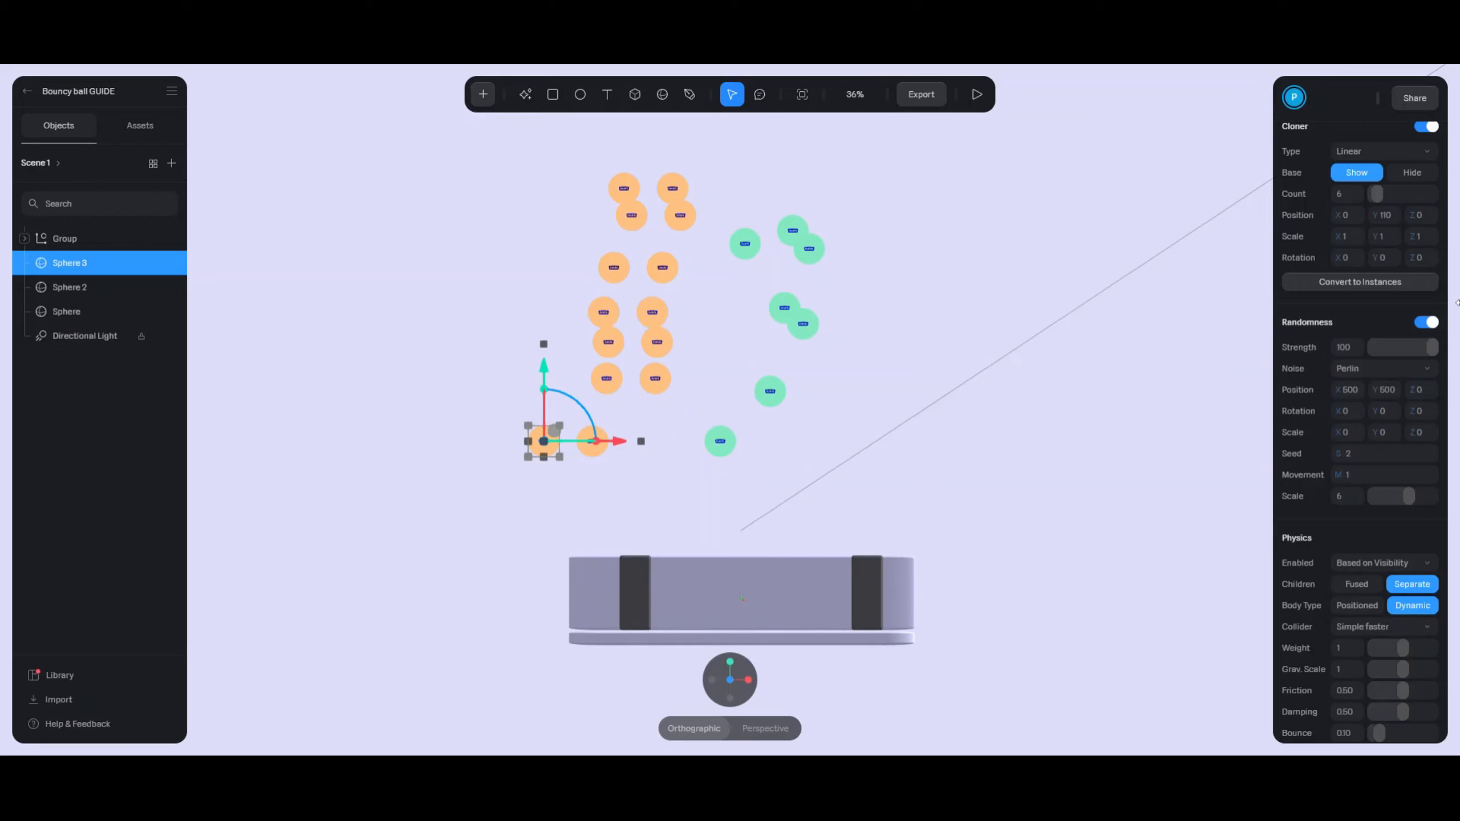
scroll(1353, 462, up, 12)
click(1375, 420)
key(ctrl+v)
key(Return)
scroll(1336, 540, down, 12)
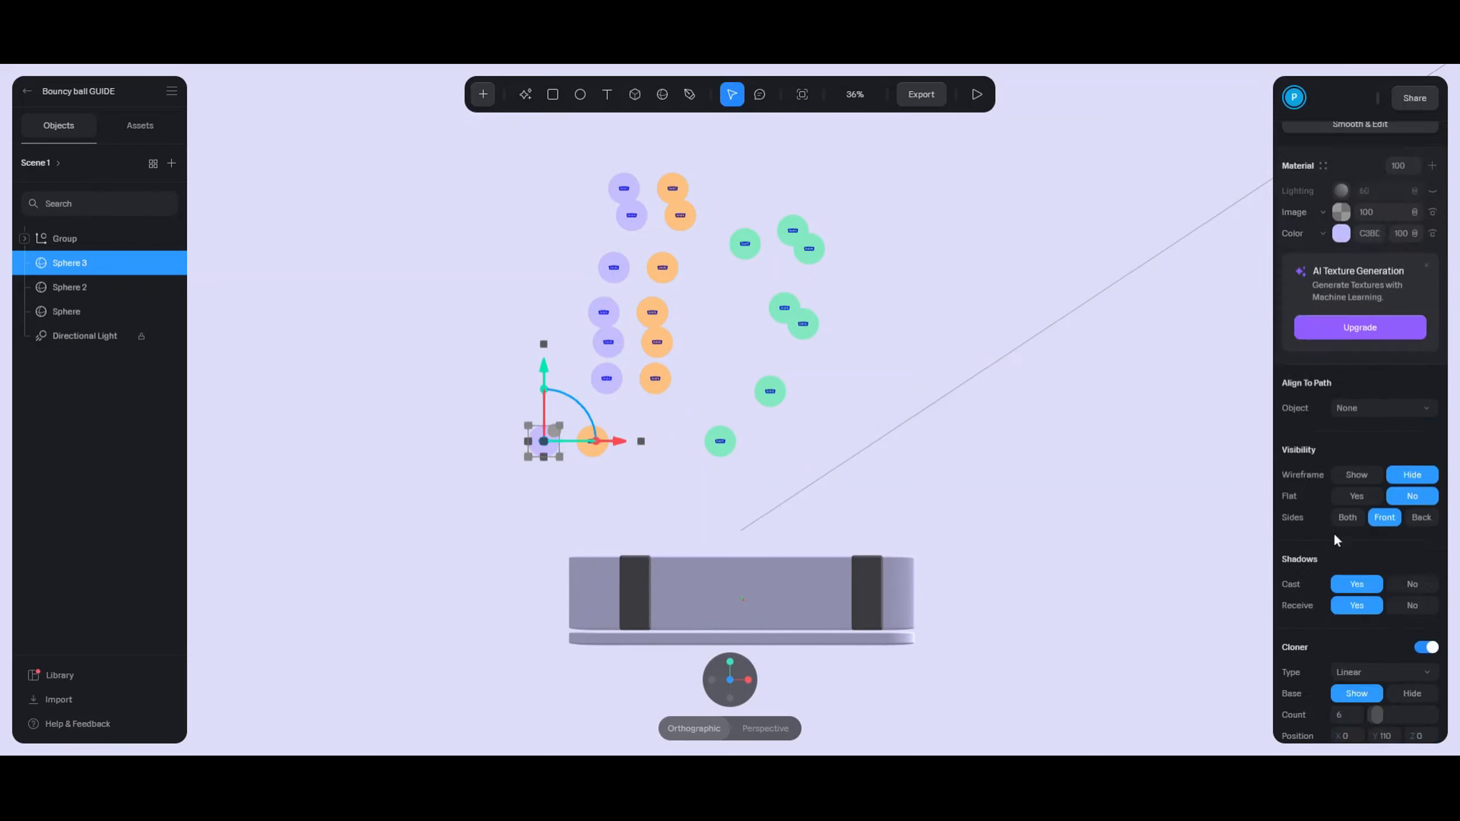
click(1366, 475)
text(1)
click(1367, 494)
text(2)
key(Return)
drag(616, 441, 865, 441)
- Duplicate it into a pink ball cloner shifted slightly further right
key(ctrl+d)
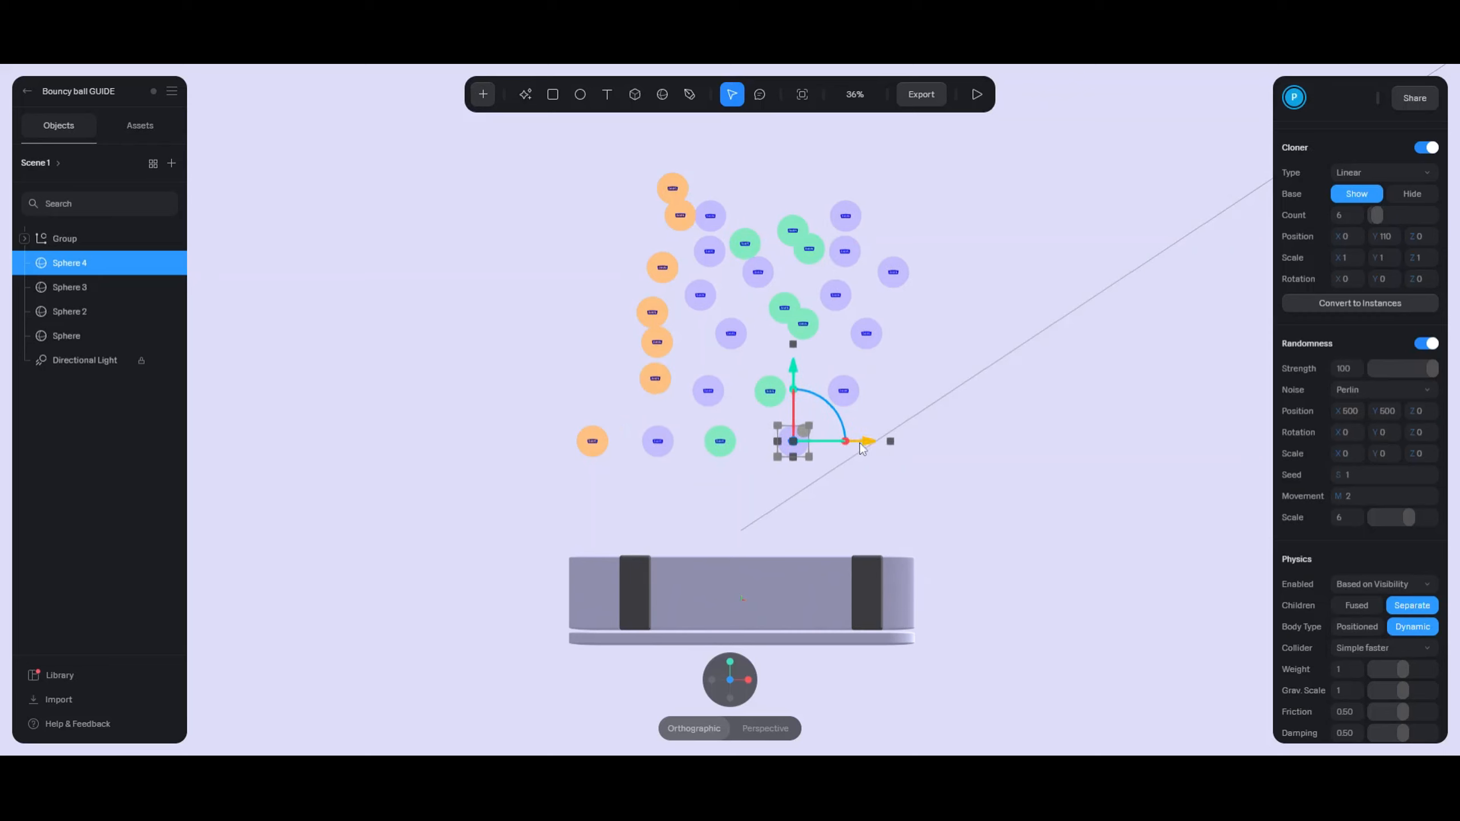
scroll(1369, 434, up, 12)
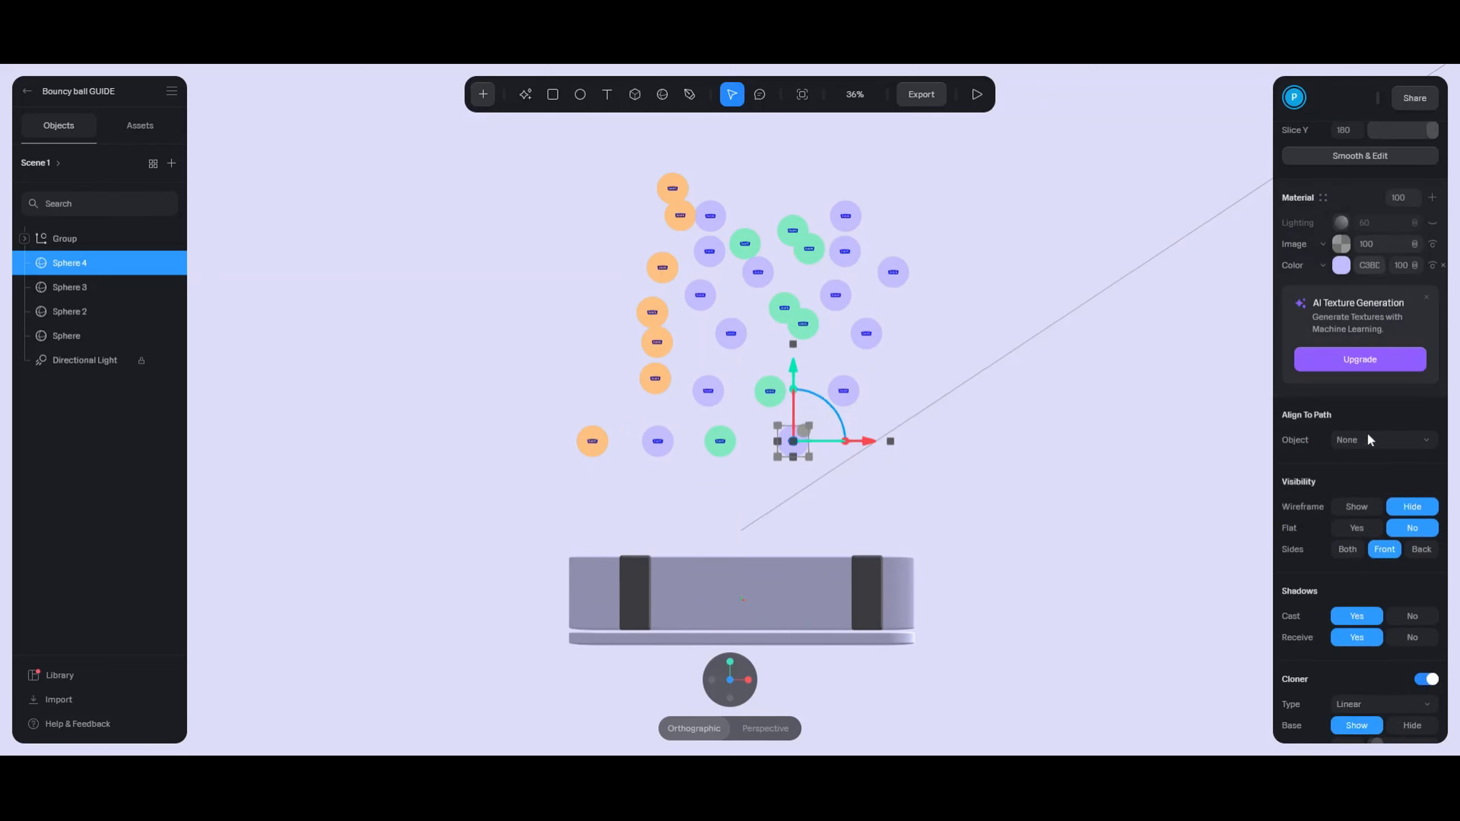
click(1370, 265)
key(ctrl+v)
key(Return)
scroll(1332, 579, down, 6)
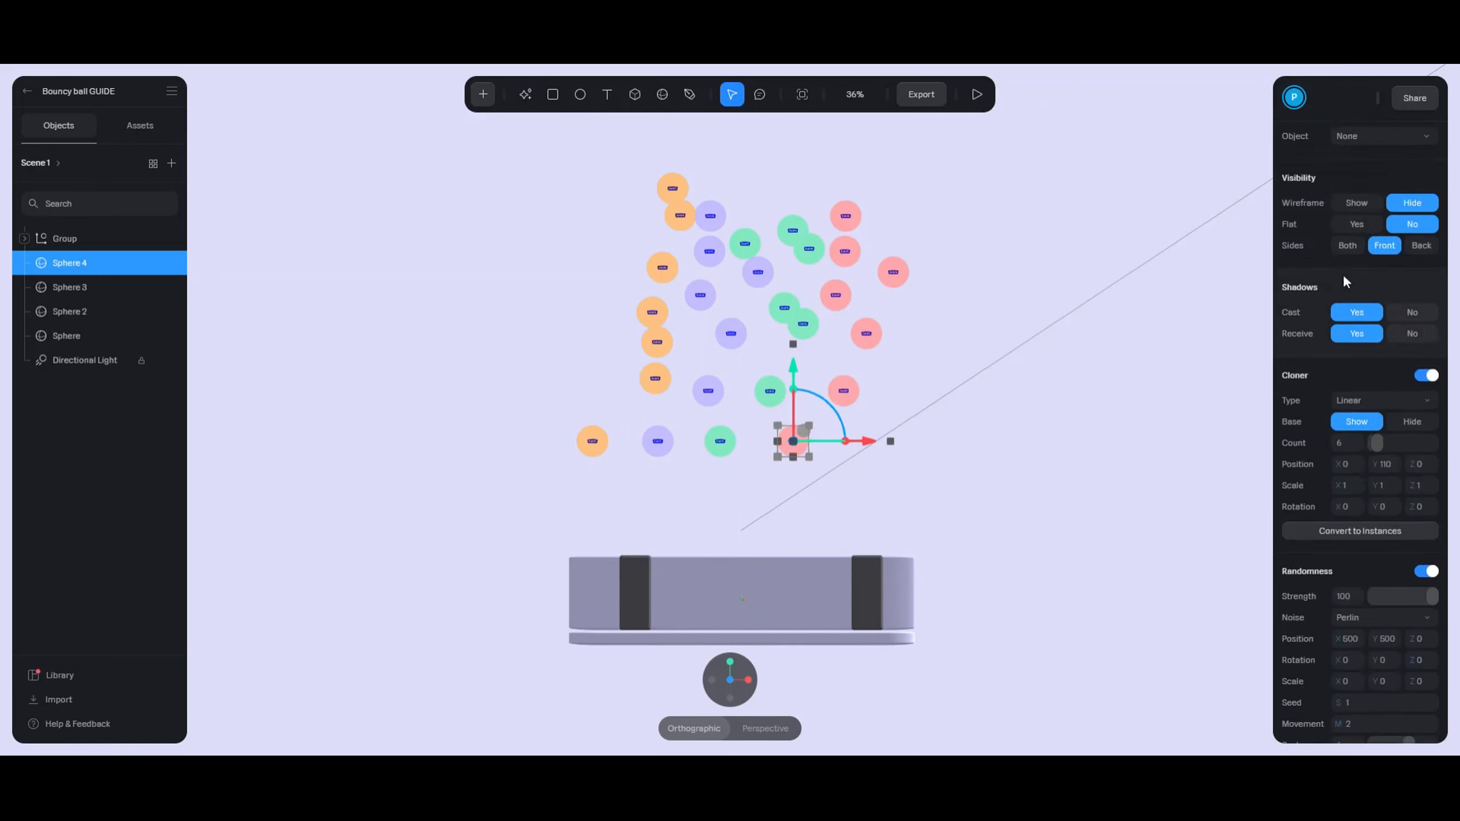
scroll(1343, 283, up, 8)
drag(867, 455, 893, 441)
- Add a cyan copy of the ball cloner and adjust its randomness settings
key(ctrl+d)
click(1370, 341)
key(ctrl+v)
key(Return)
scroll(1369, 552, down, 12)
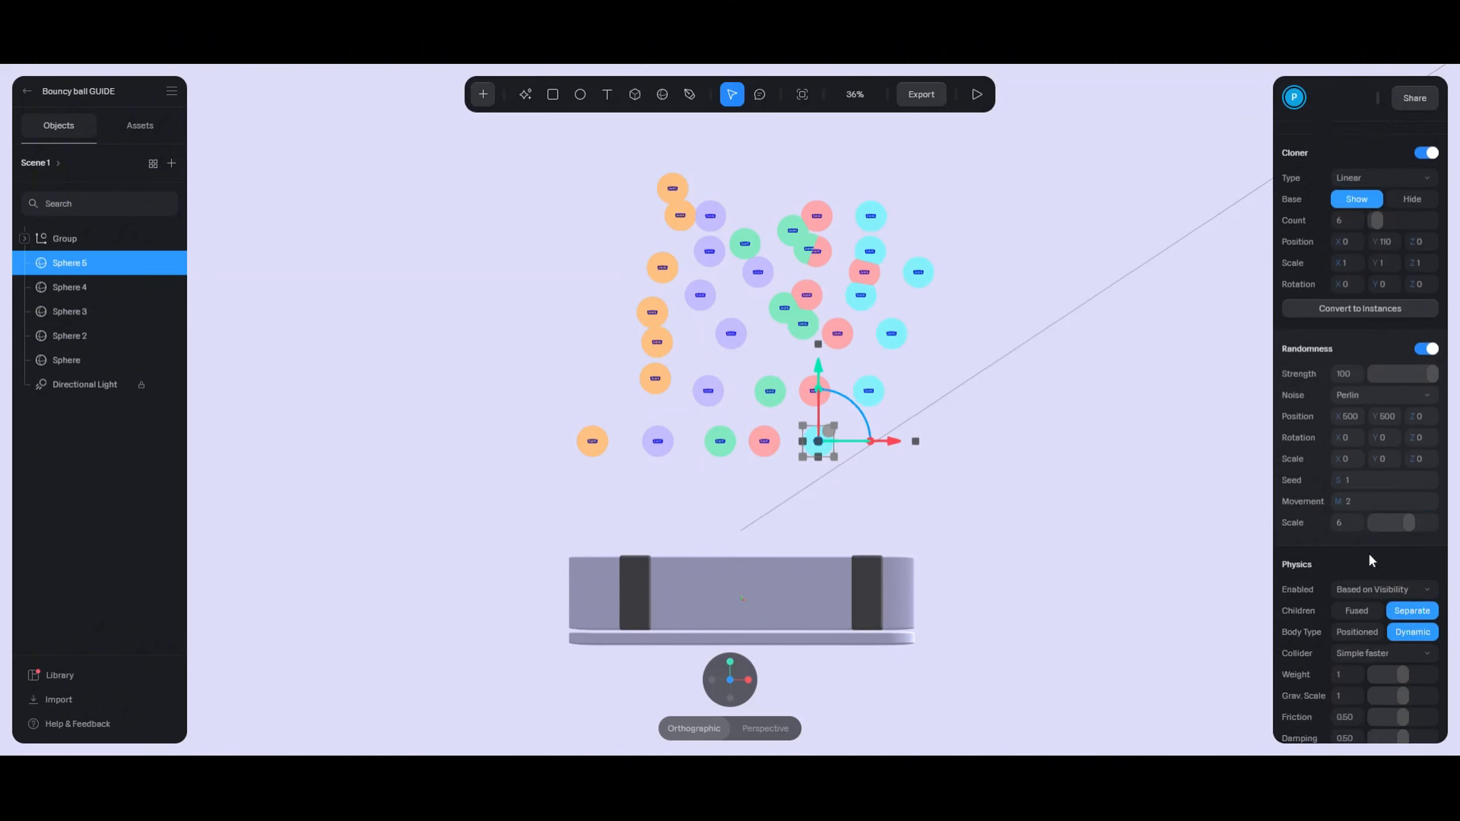
drag(1406, 441, 1274, 422)
- Set Movement to 3 on the original green ball cloner
click(812, 401)
click(793, 328)
text(3)
key(Return)
scroll(865, 272, up, 5)
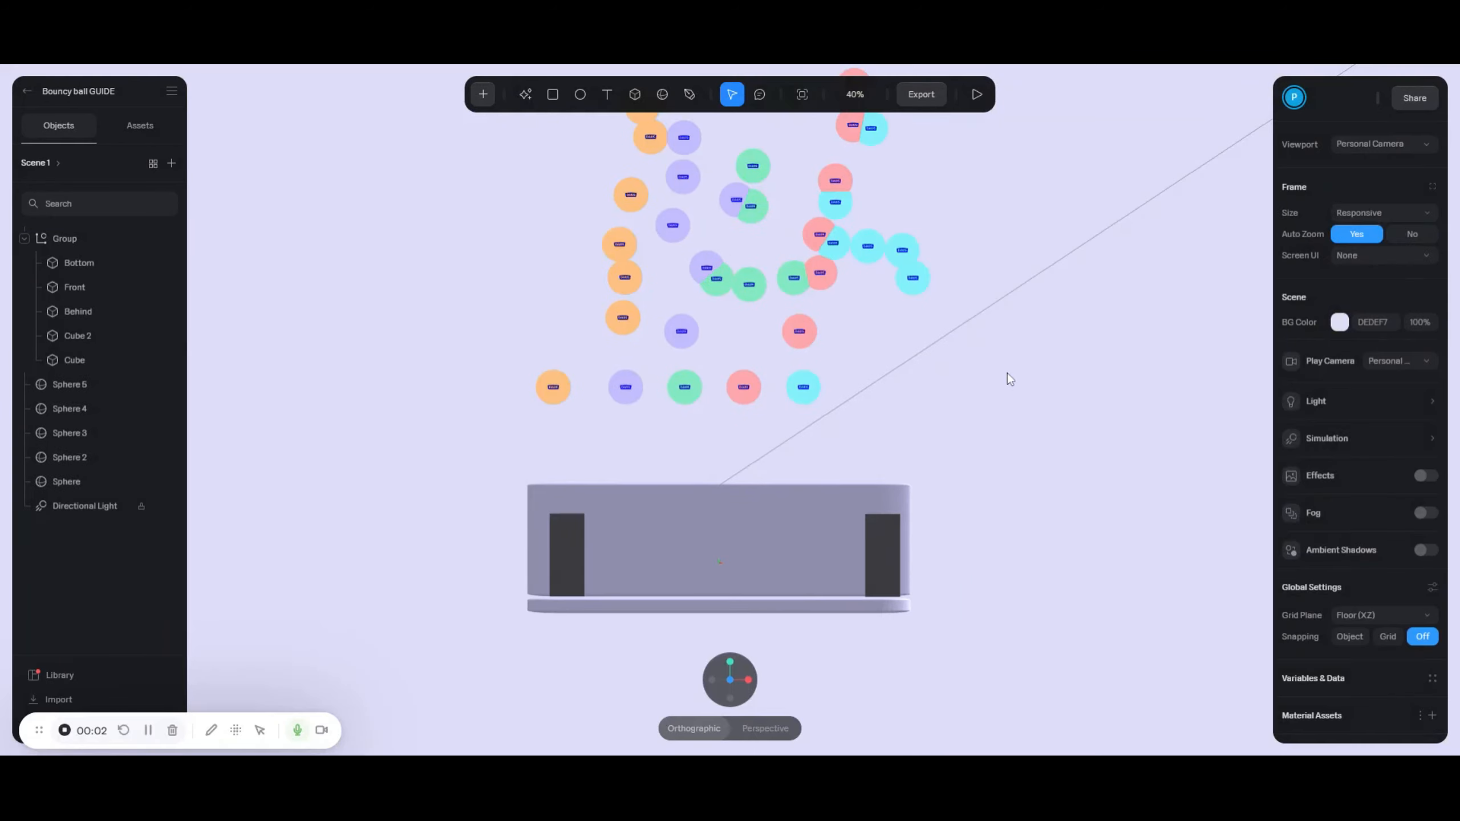
- Switch the frame to Custom Size with width 1440 and height 600
middle_drag(1048, 358, 1045, 395)
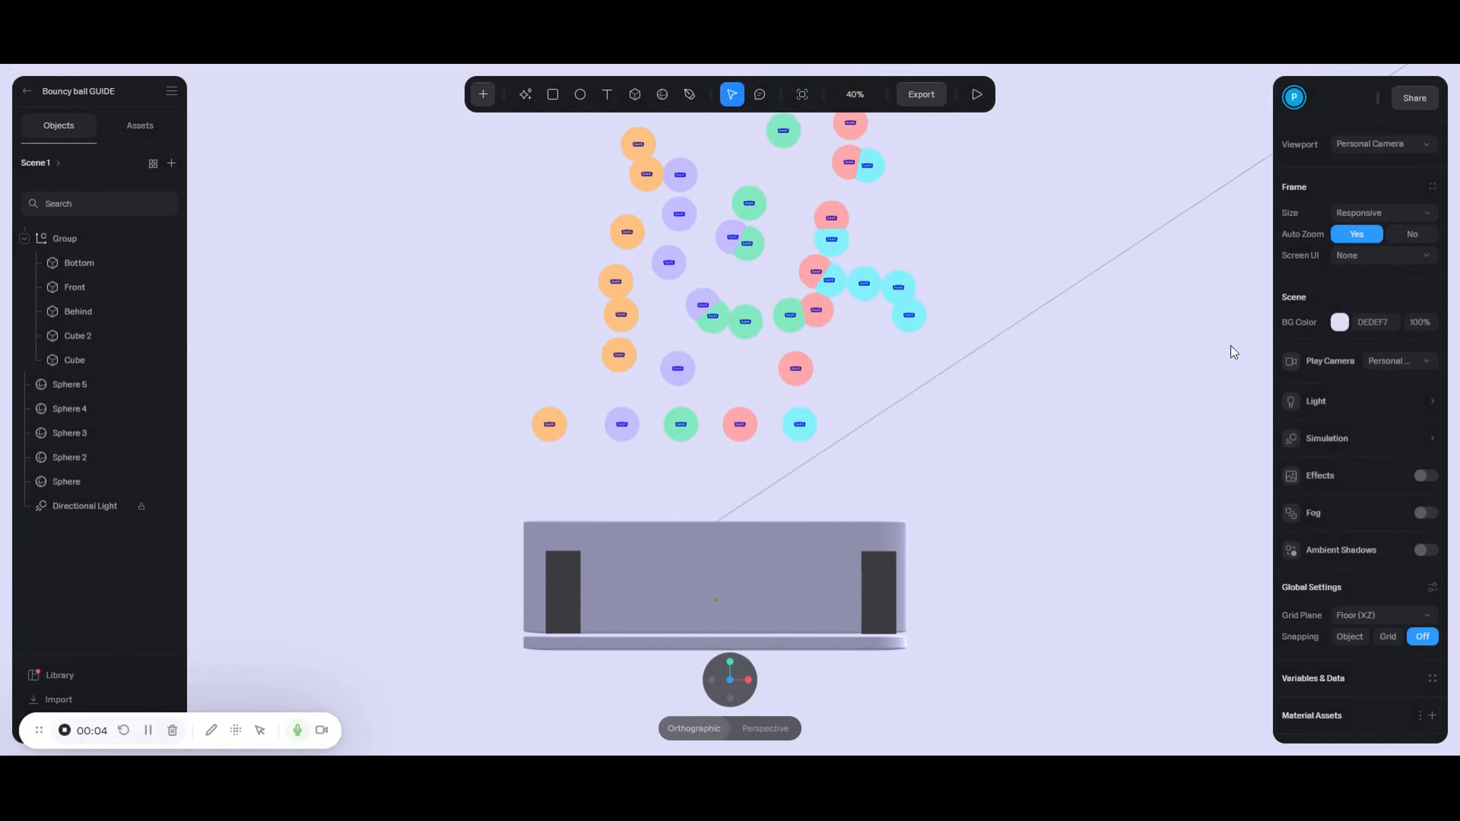
click(1371, 212)
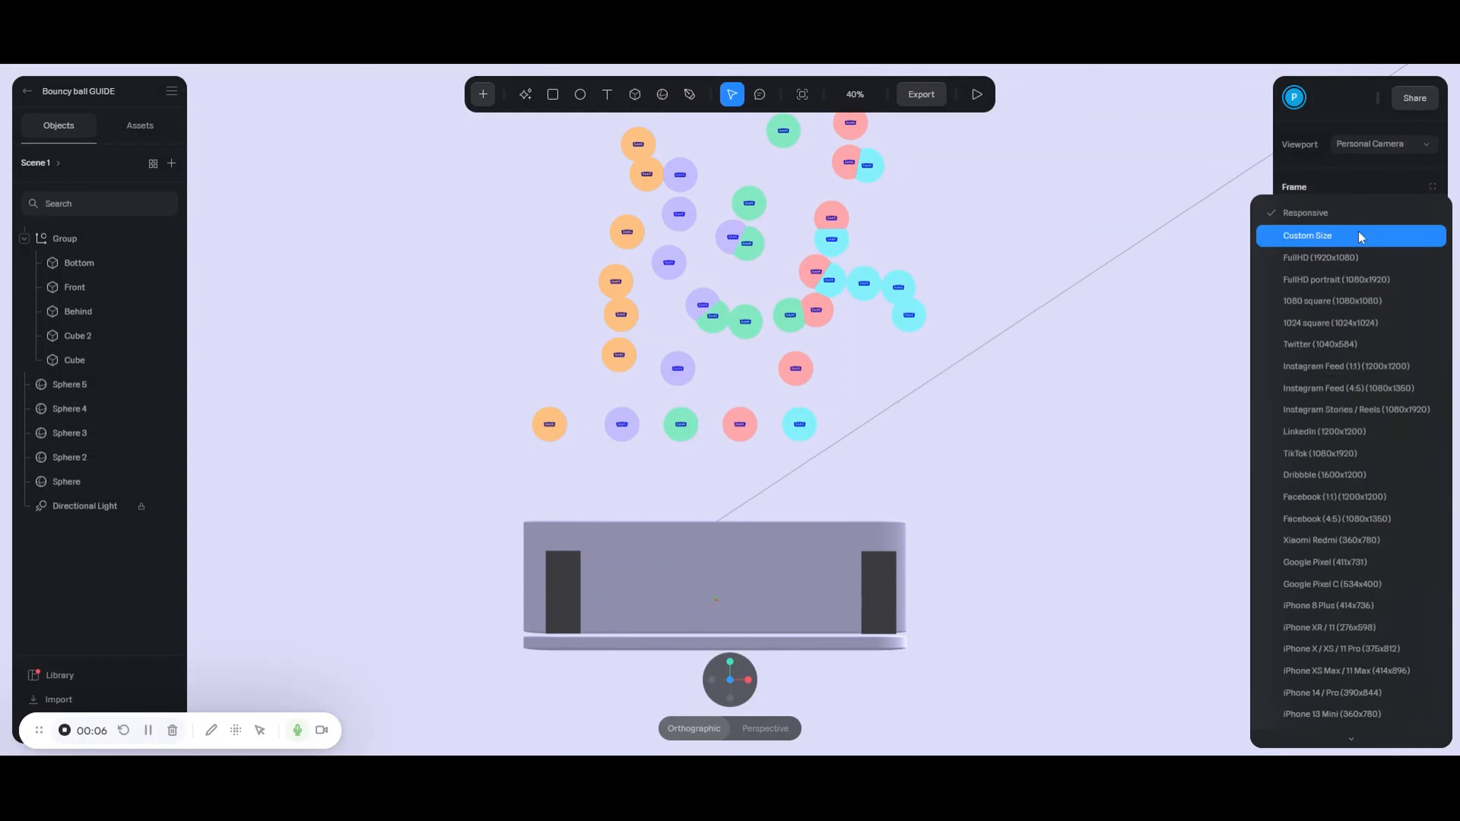
click(1360, 234)
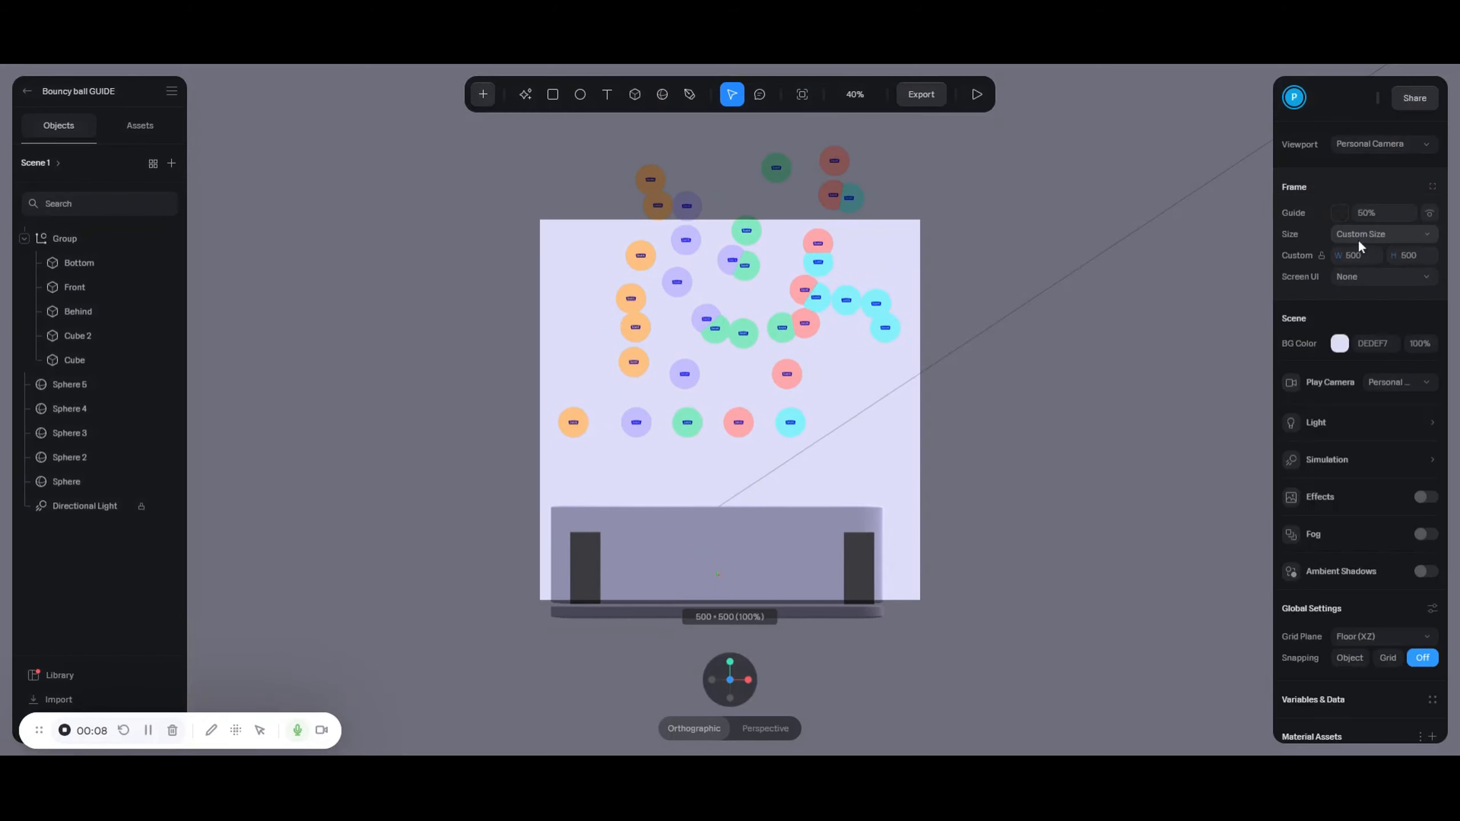
text(1)
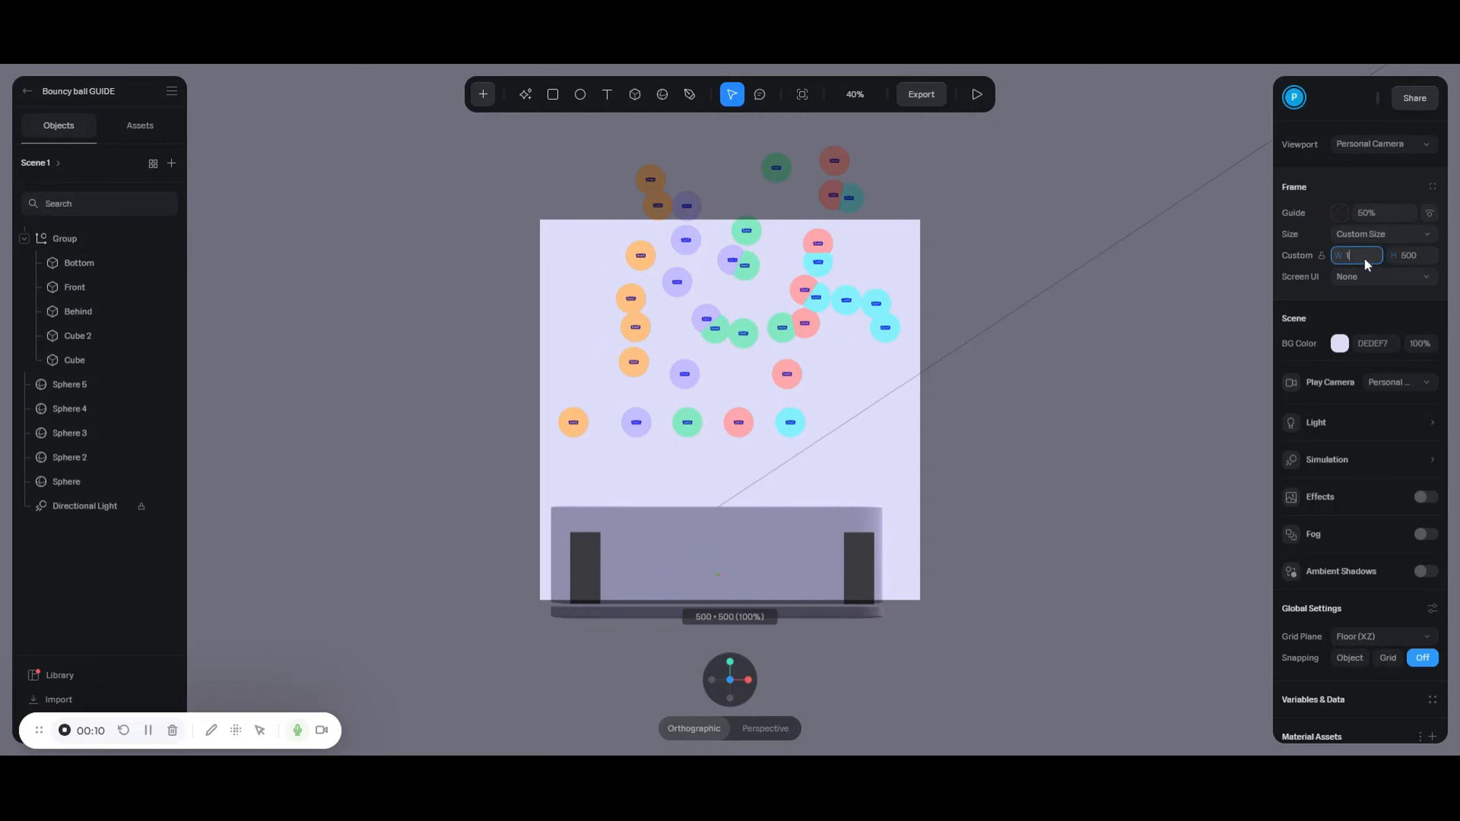
text(440)
key(Return)
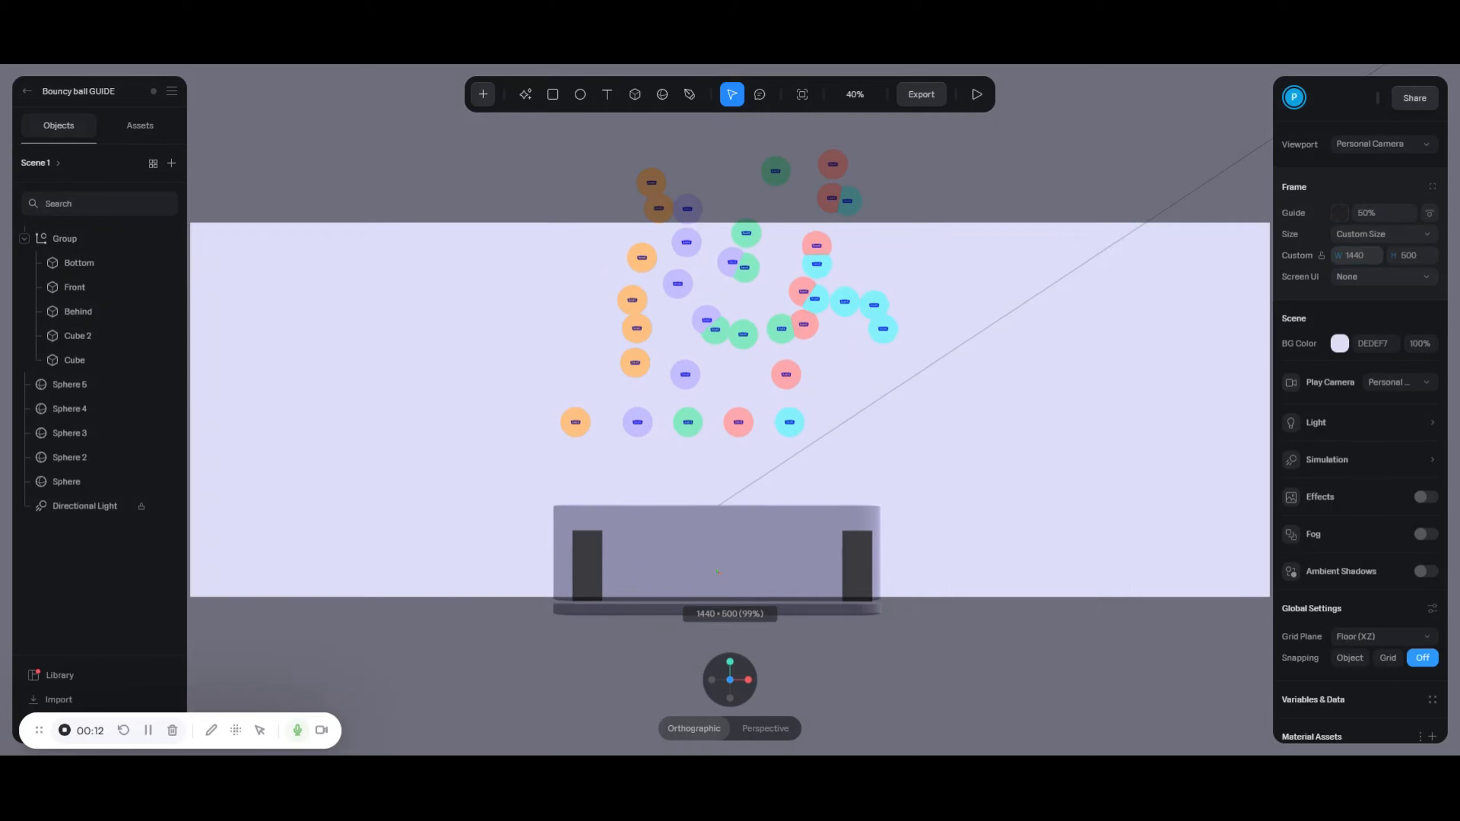
click(1429, 260)
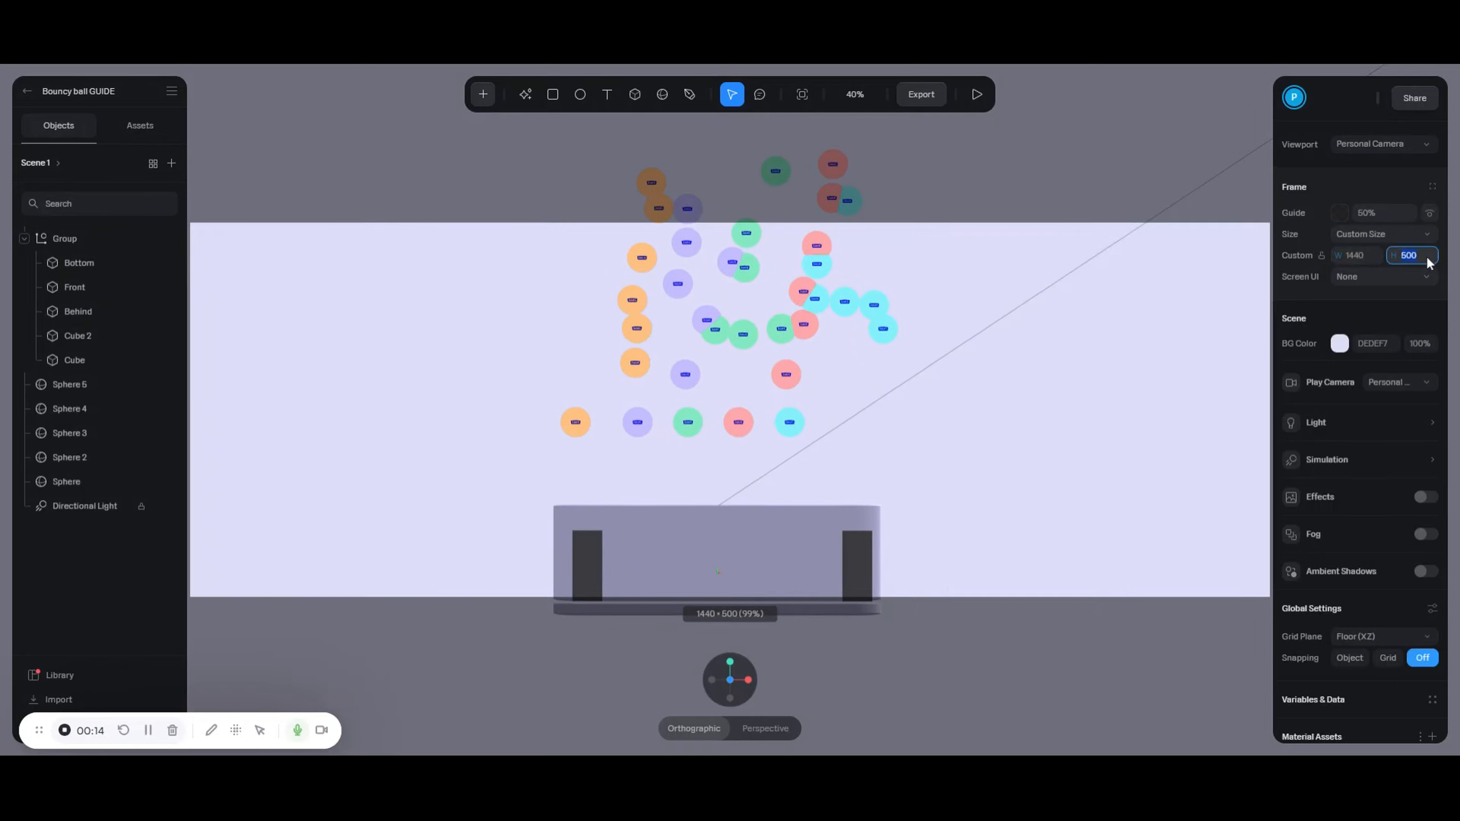
text(600)
key(Return)
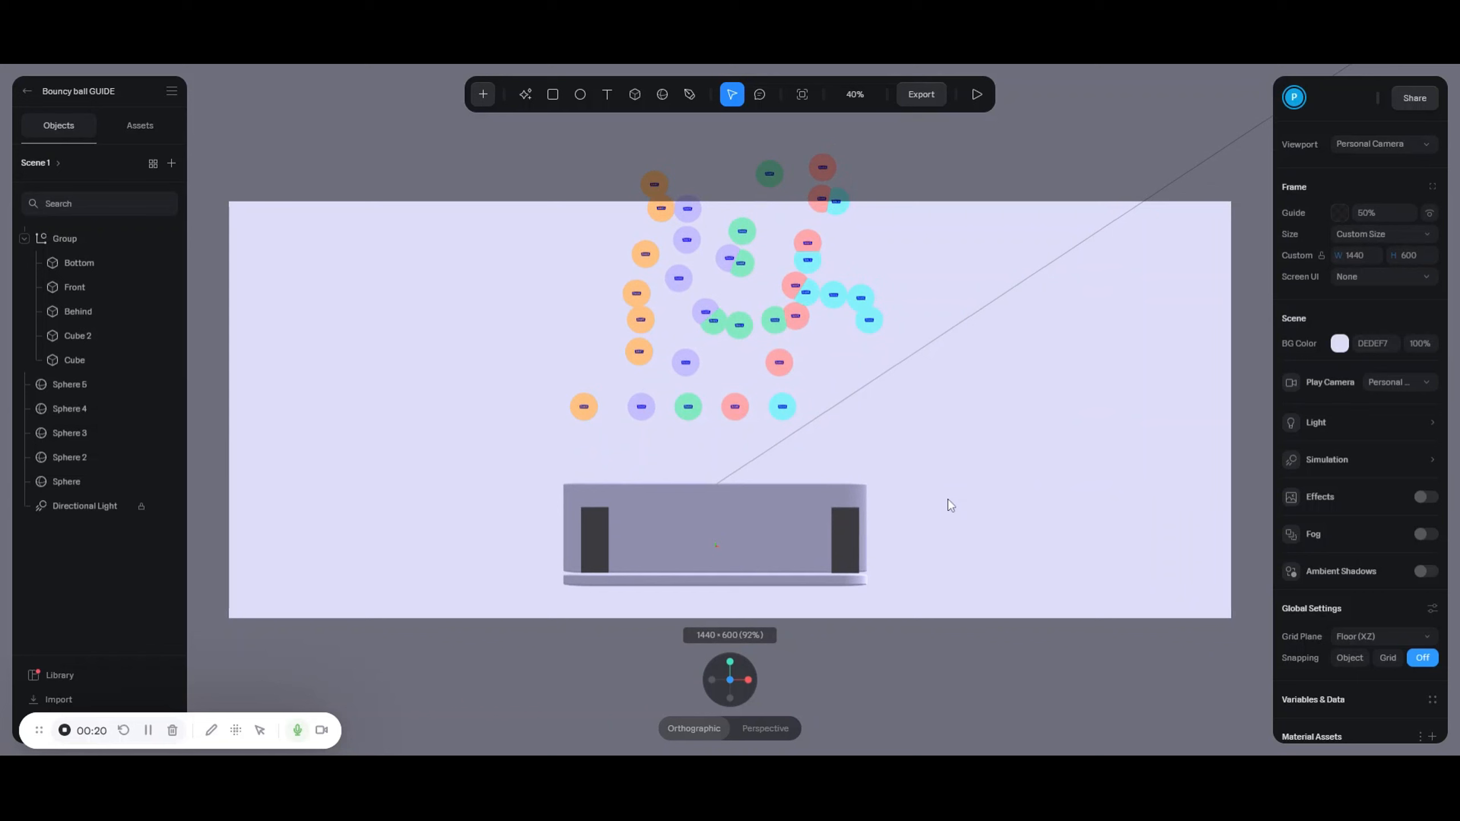
- Zoom the front view to about 167% on the box and select the container group
middle_drag(905, 488, 924, 504)
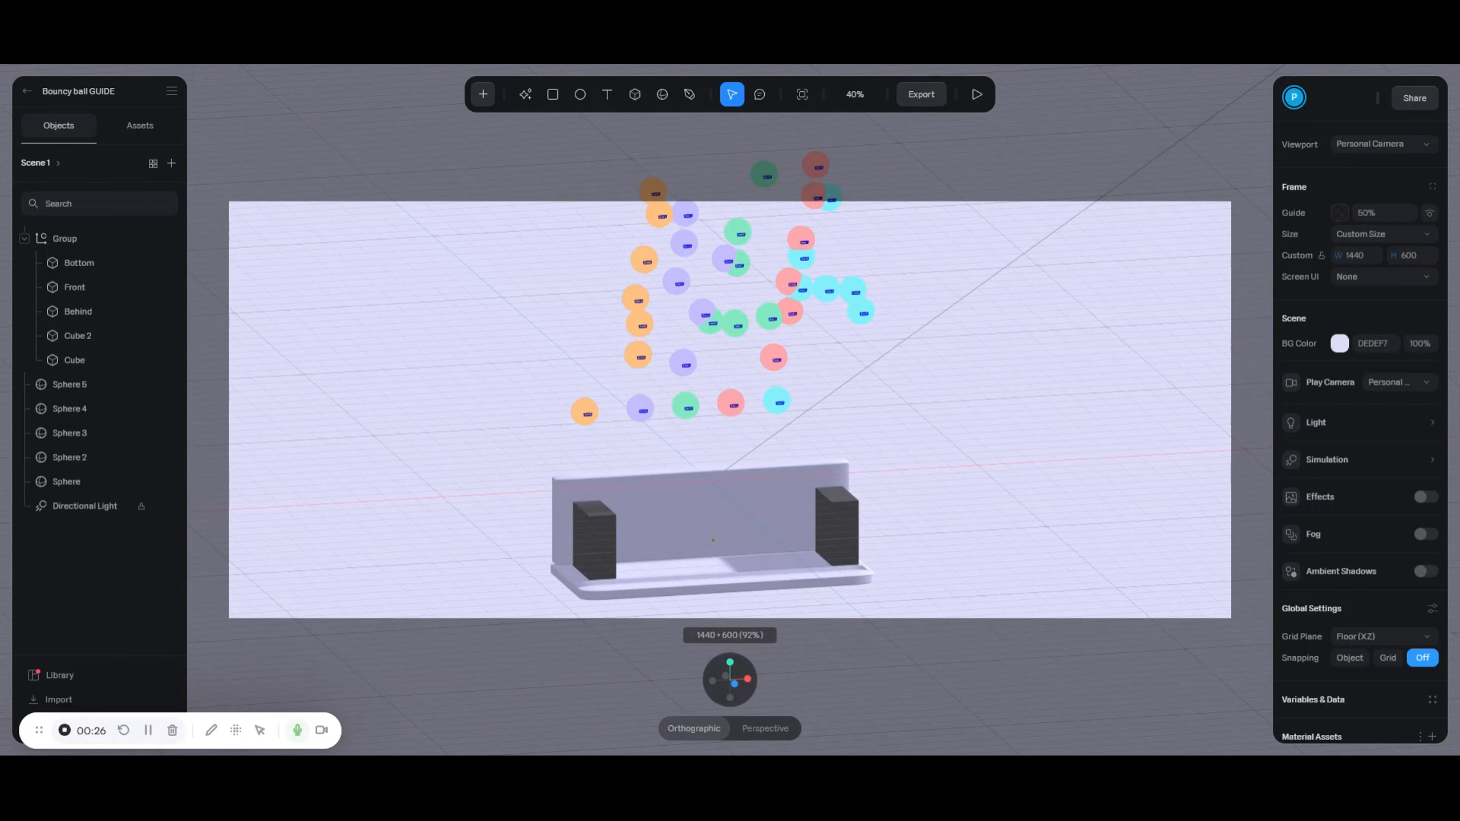
click(734, 684)
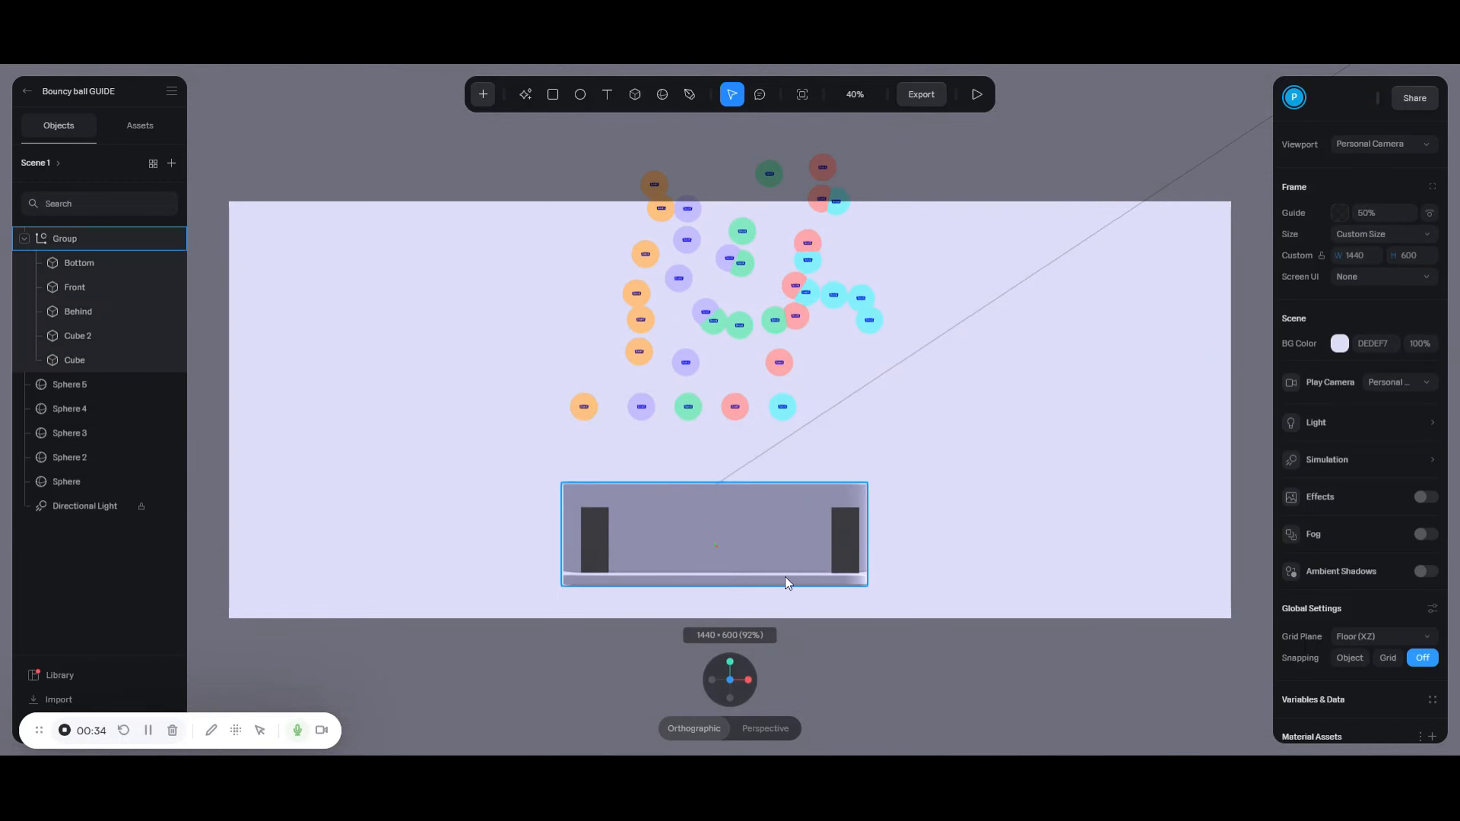
scroll(790, 566, up, 2)
scroll(1035, 507, up, 2)
scroll(738, 578, up, 10)
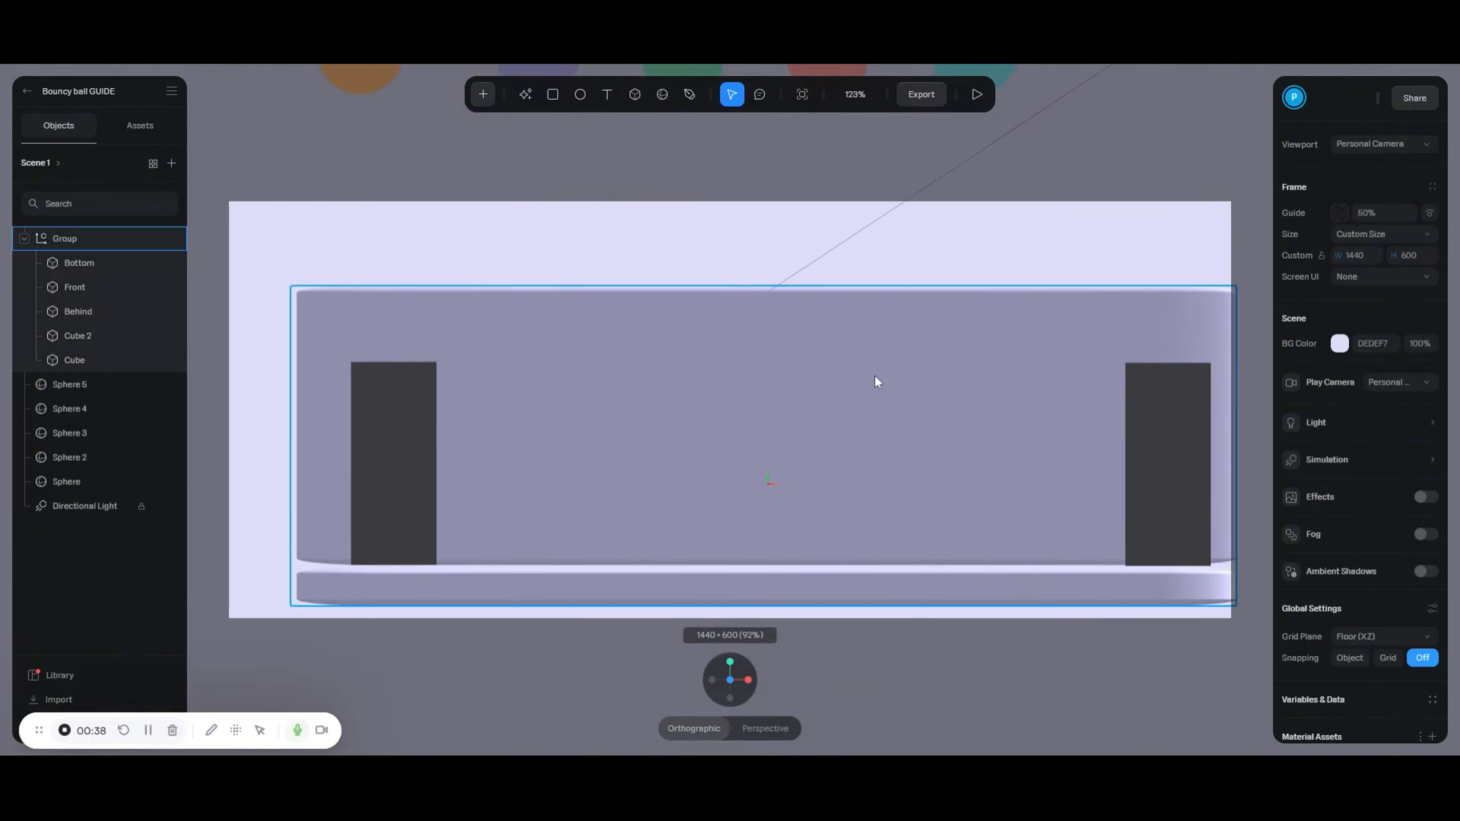
scroll(874, 374, up, 3)
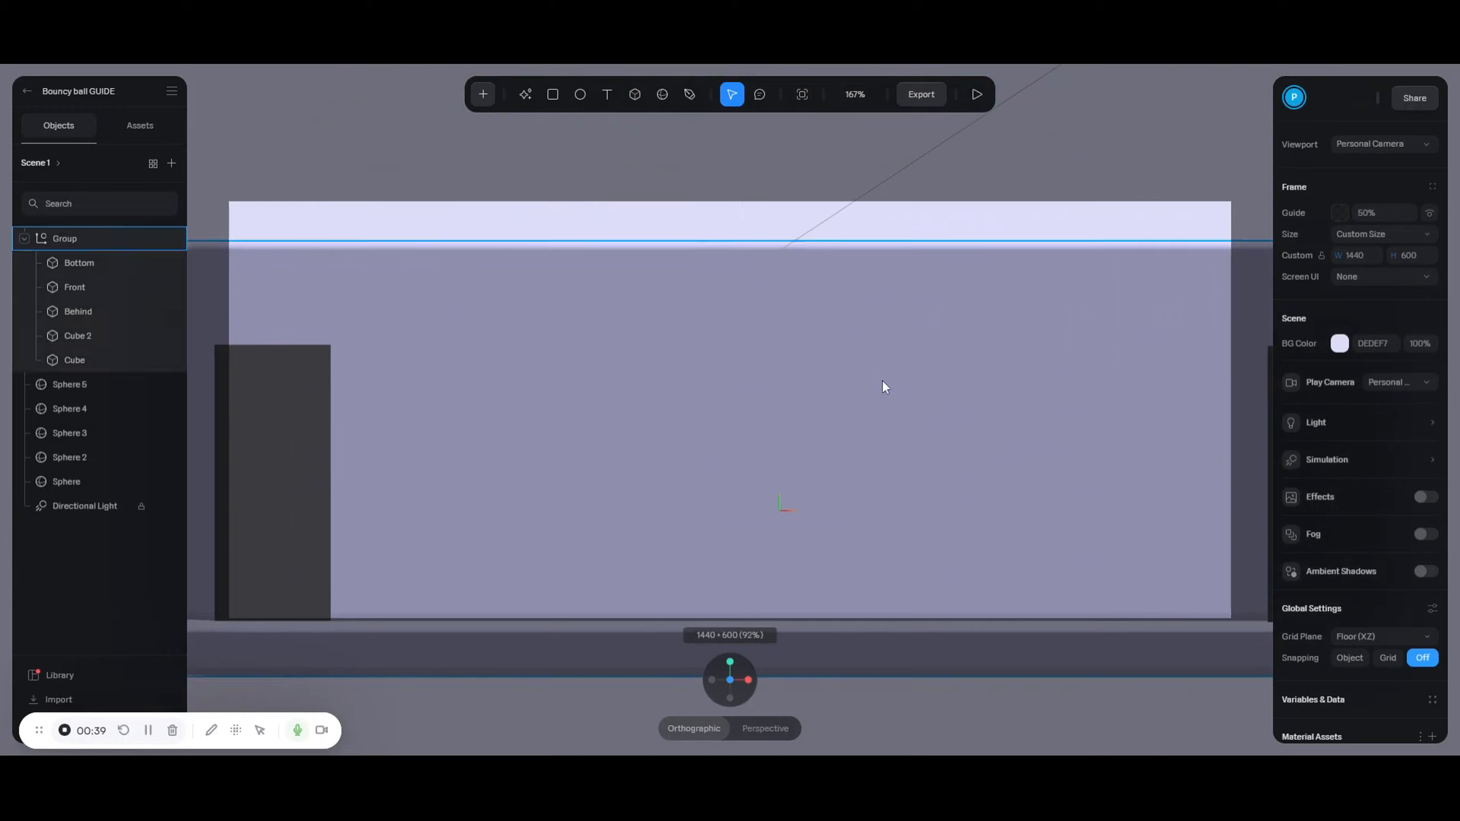
middle_drag(883, 382, 843, 383)
click(843, 383)
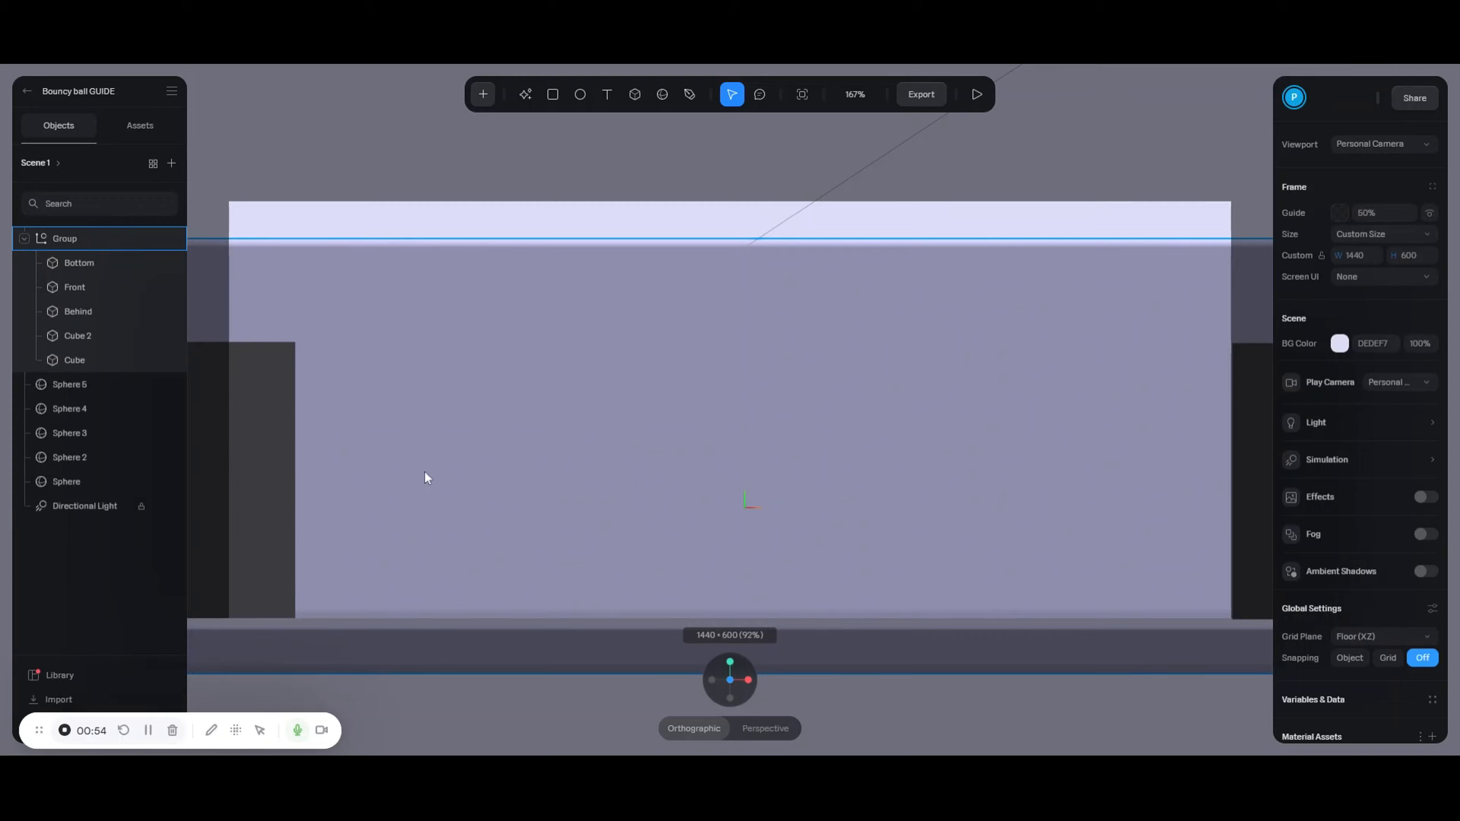
- Select the left wall cube and move it left to X -494
click(101, 362)
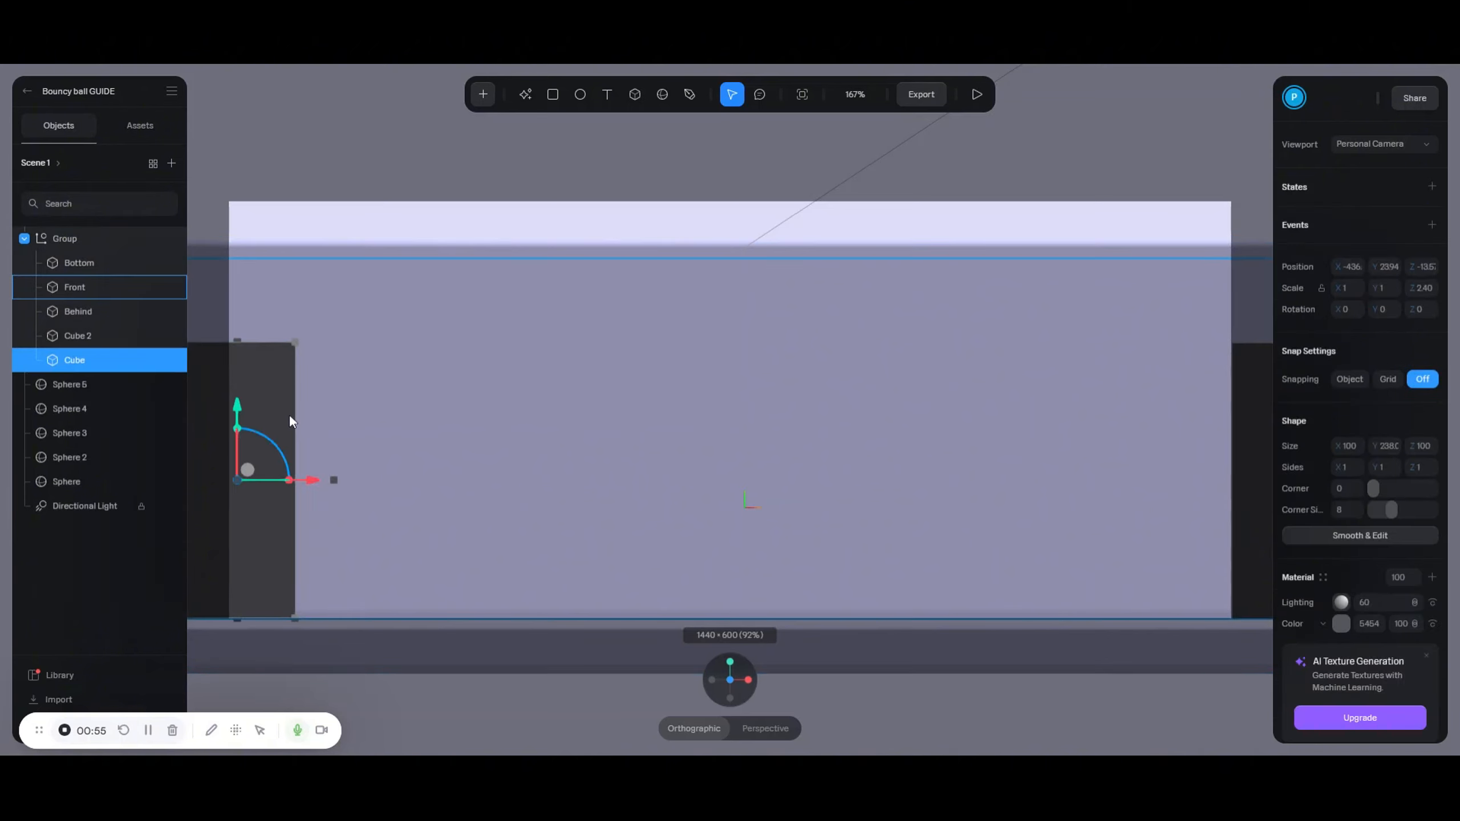
drag(310, 480, 240, 482)
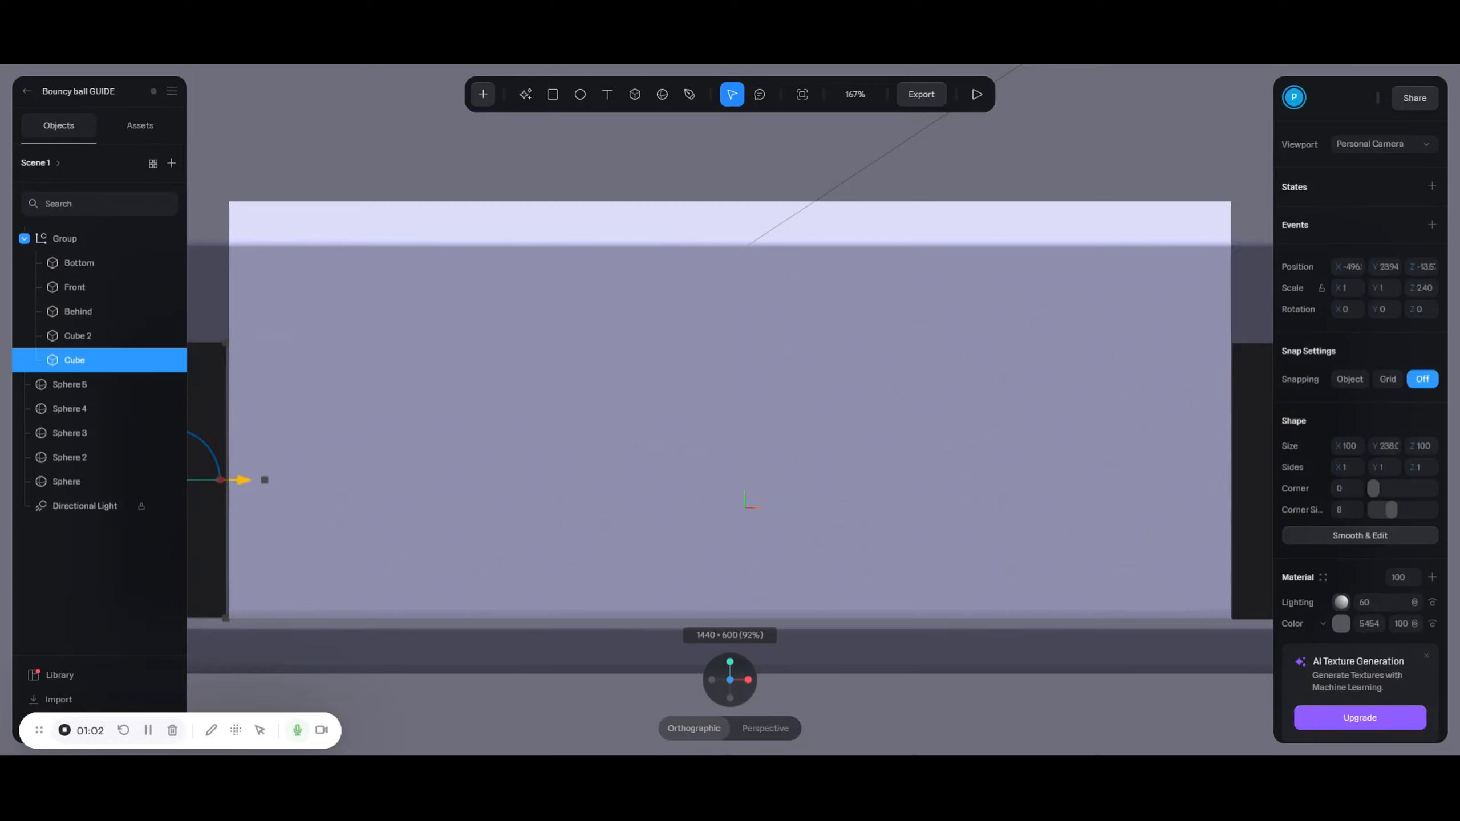
drag(240, 483, 240, 482)
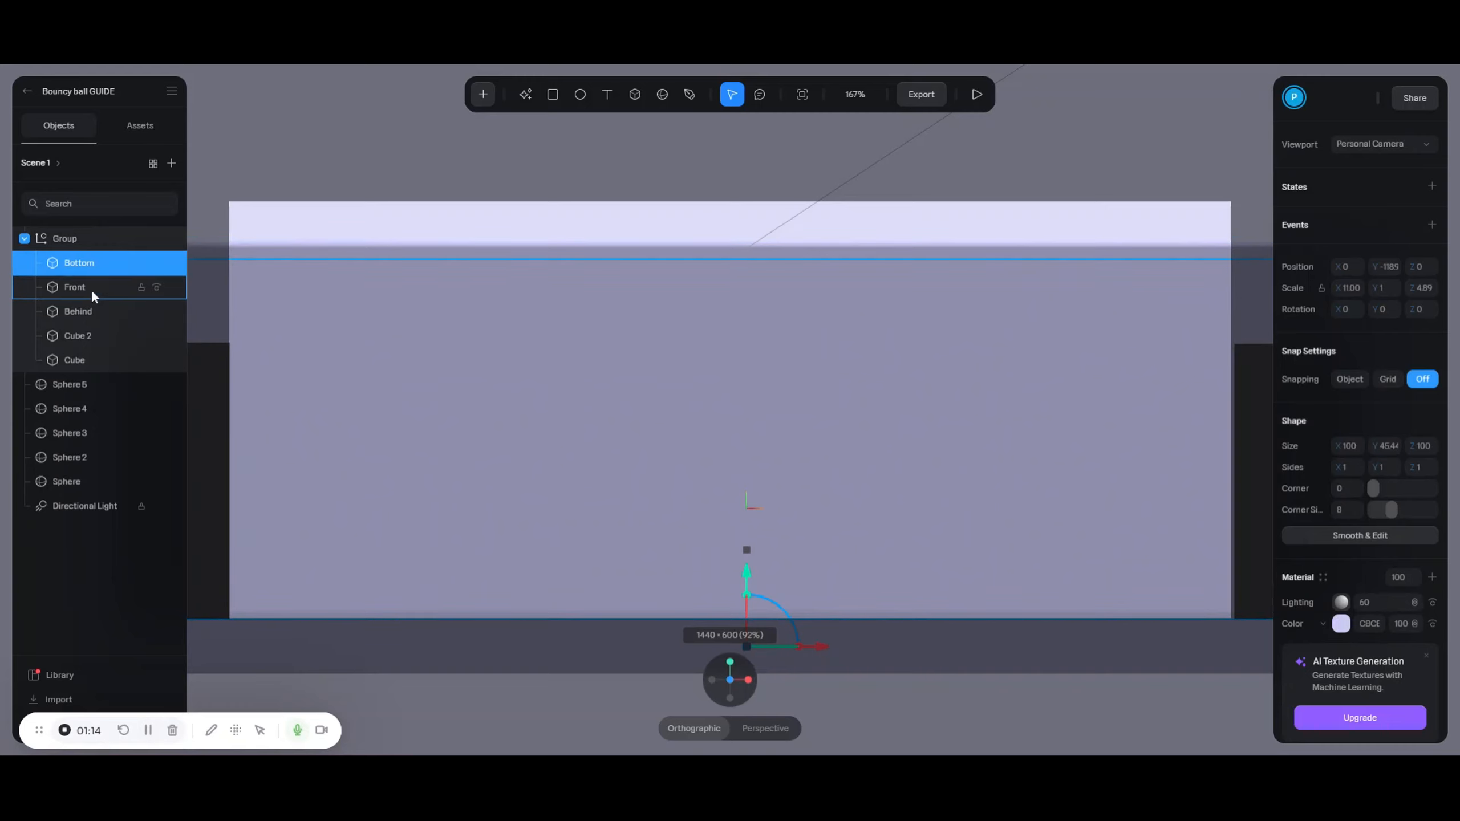
- Turn off Lighting and Color in the Behind panel's material
click(86, 311)
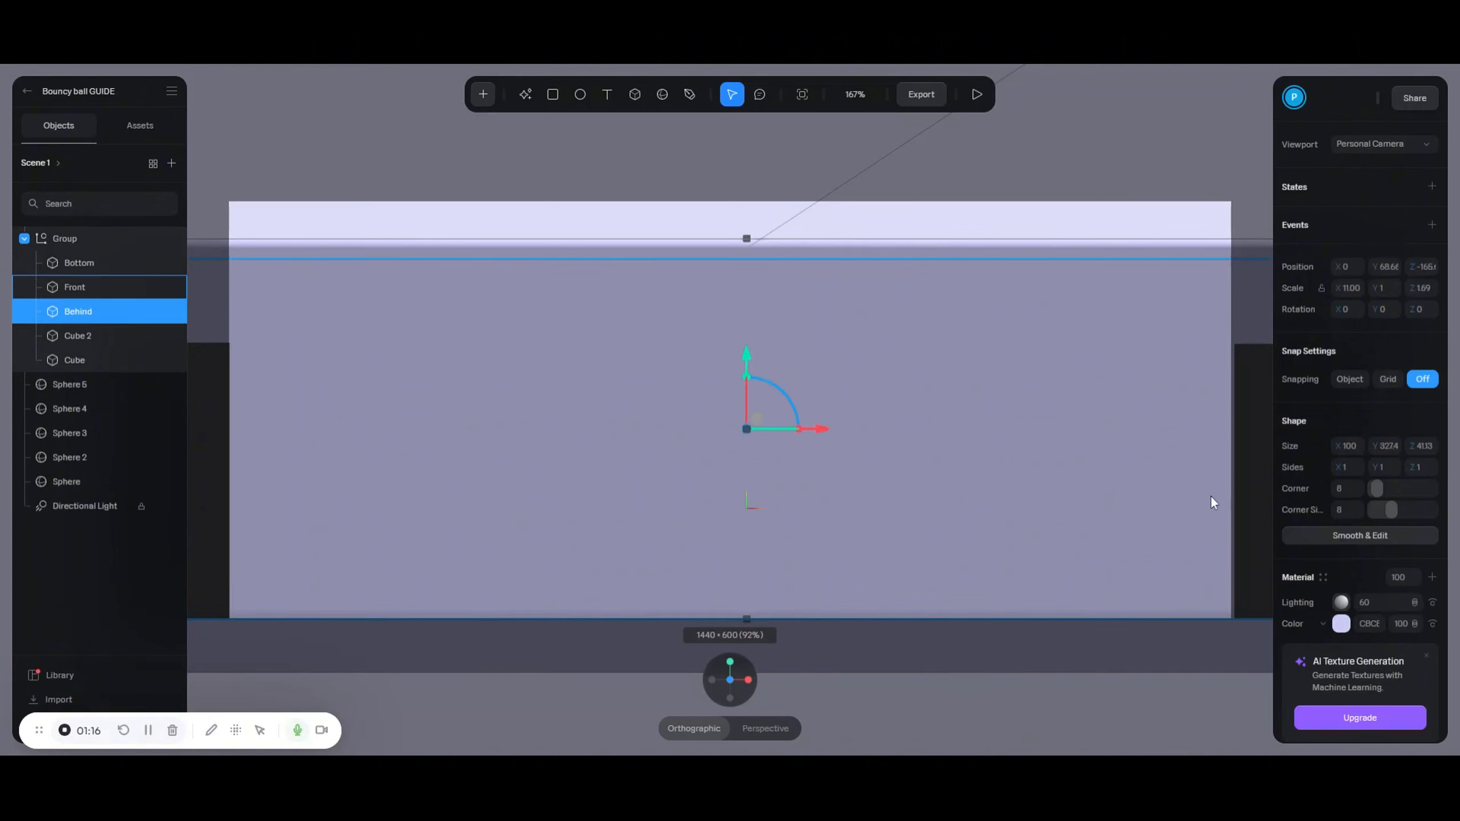
click(1433, 604)
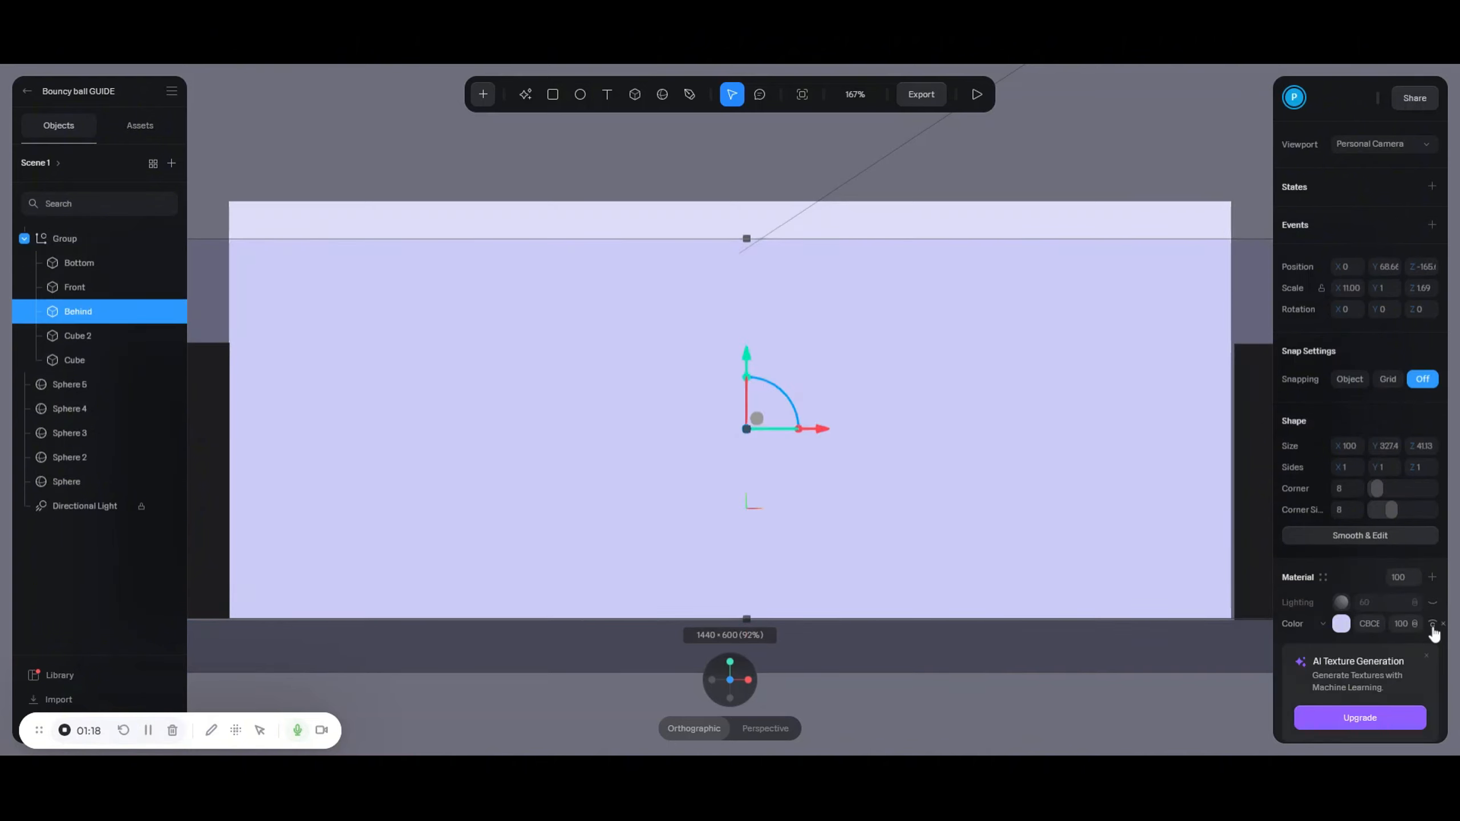
click(1433, 625)
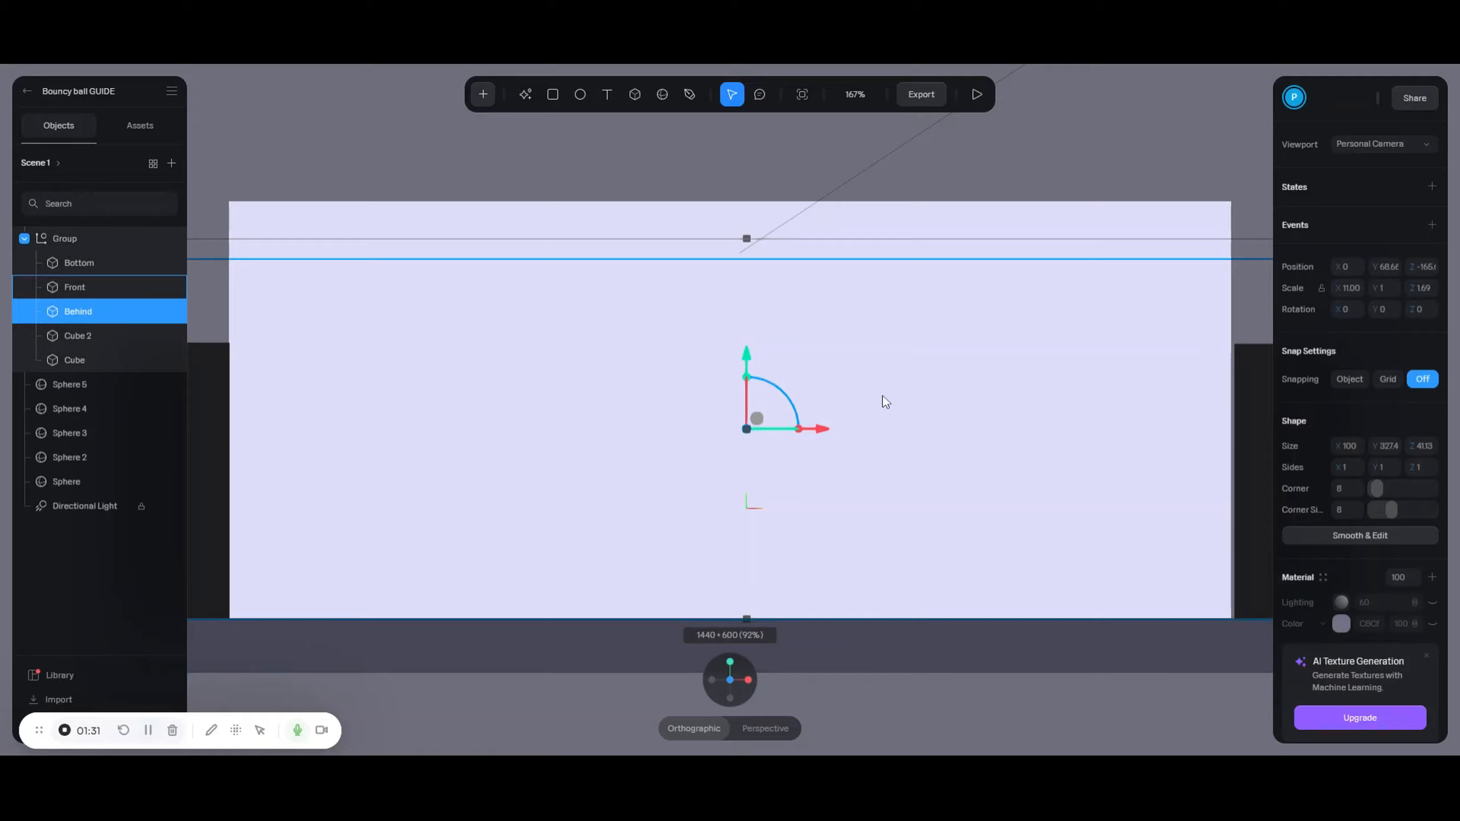
- Play the scene to watch the balls fall, then close the preview
click(975, 95)
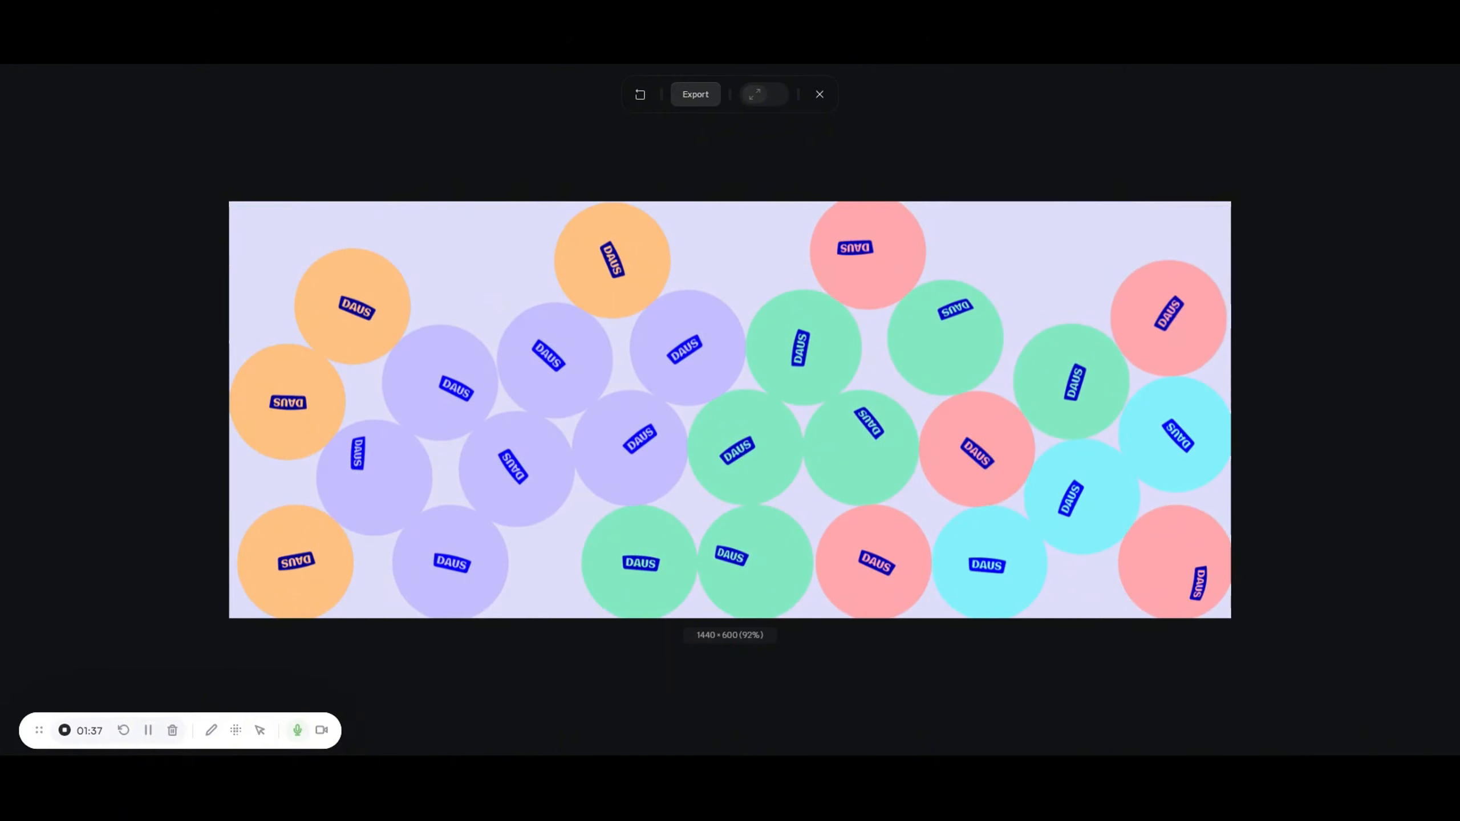
click(819, 94)
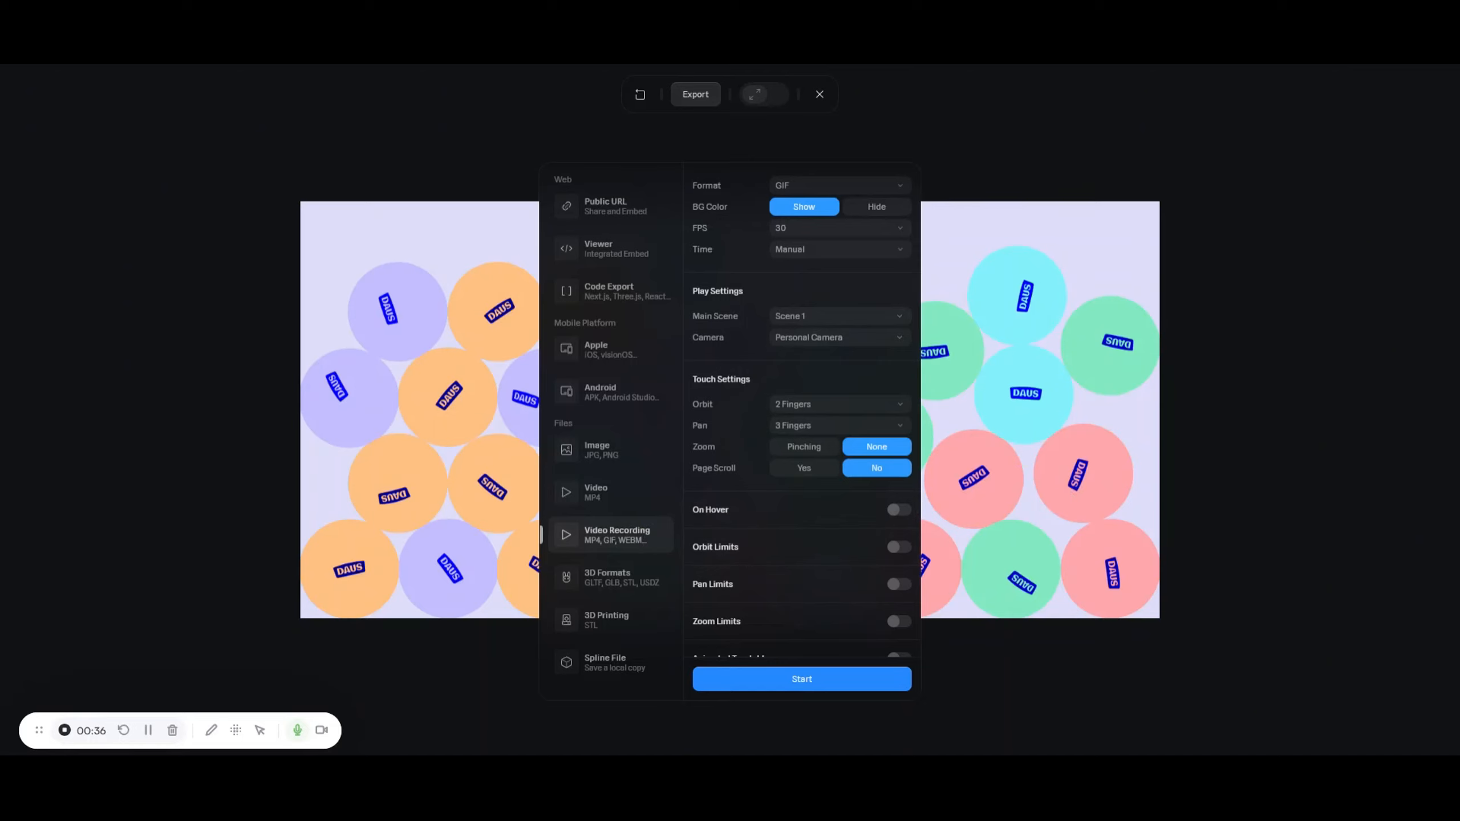
- Keep GIF as the format and record the balls dropping, stopping to process the GIF
click(810, 183)
click(758, 186)
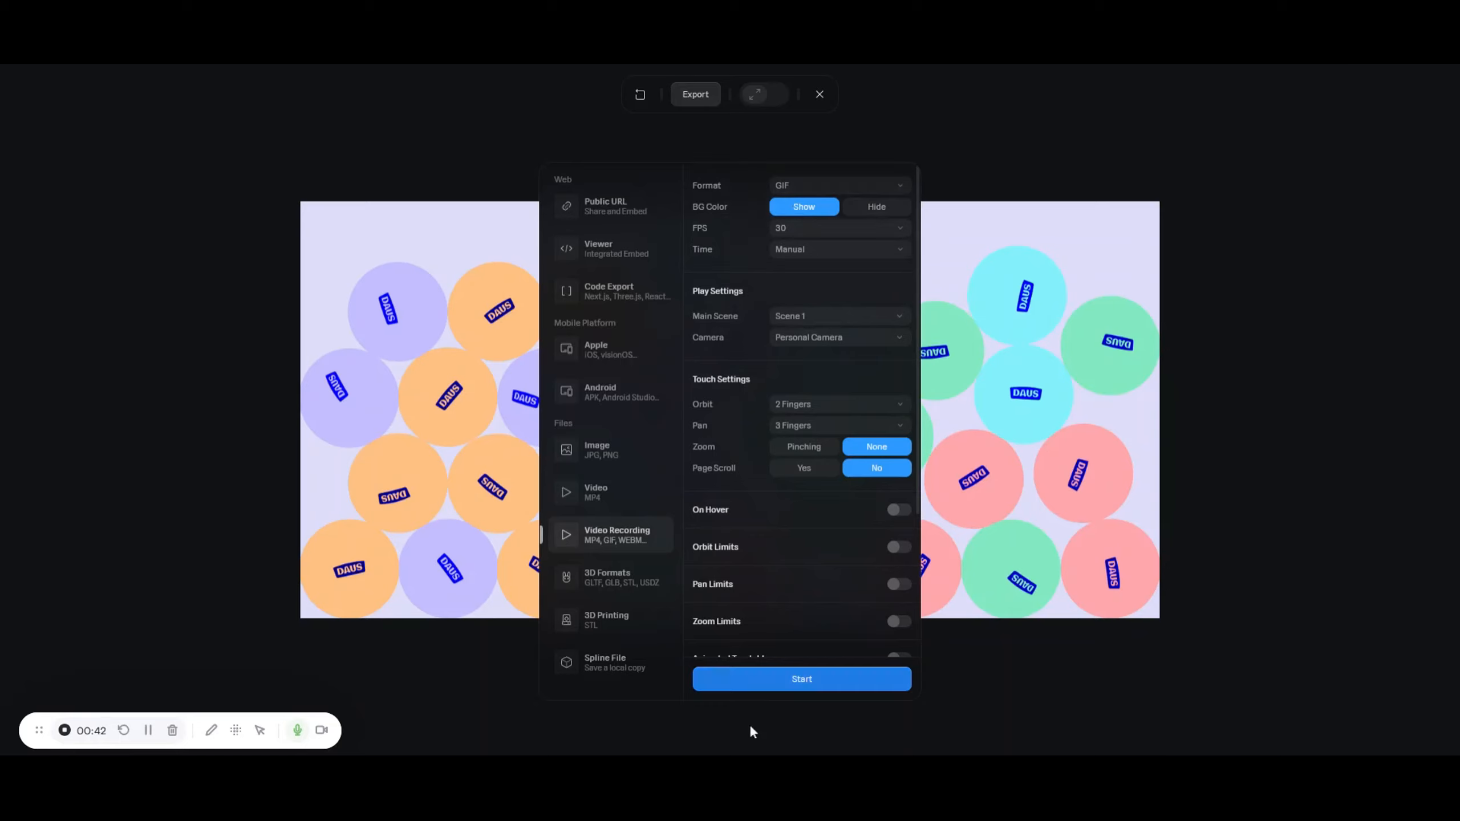
click(803, 686)
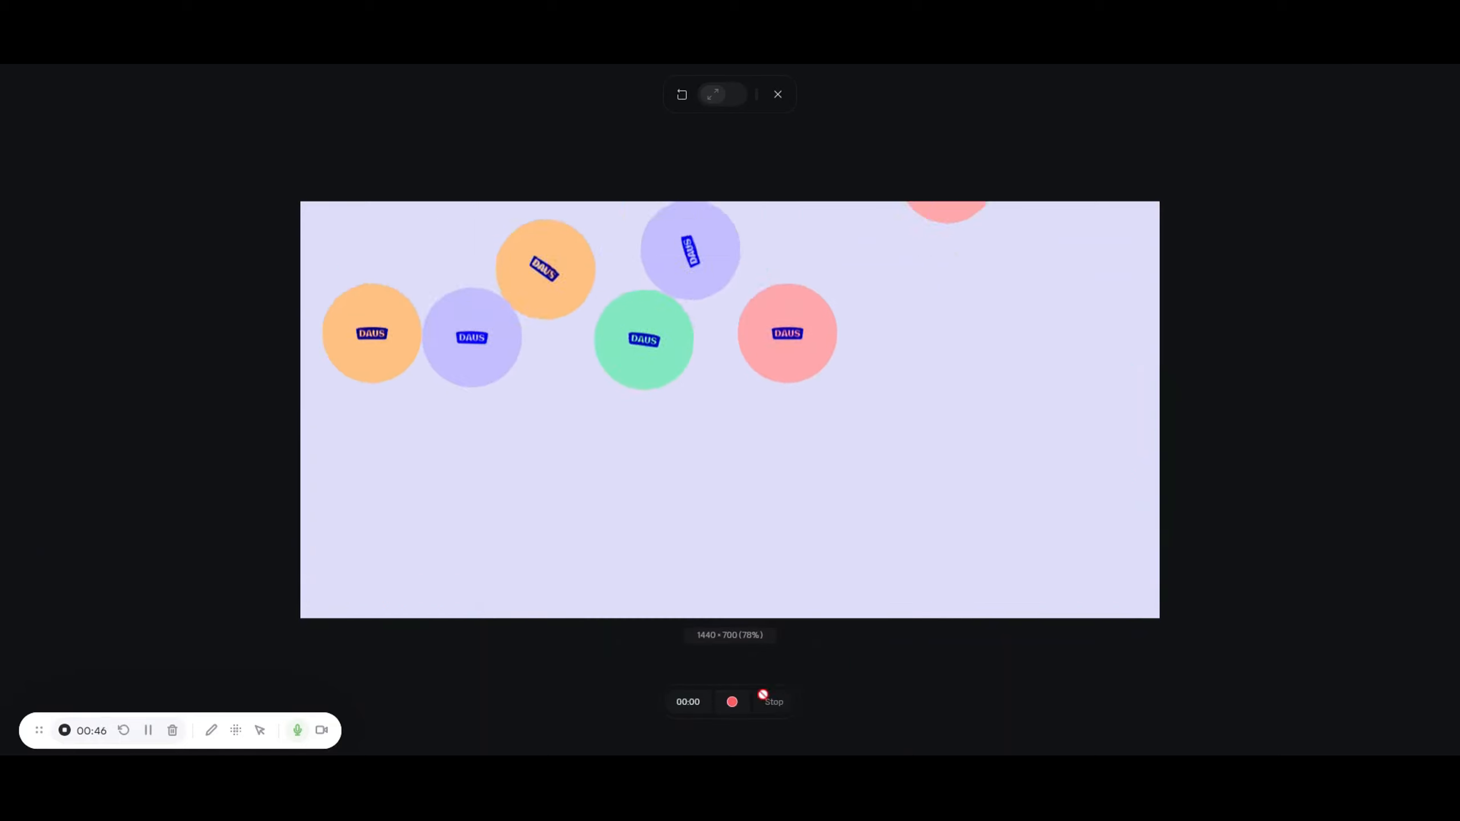
click(742, 706)
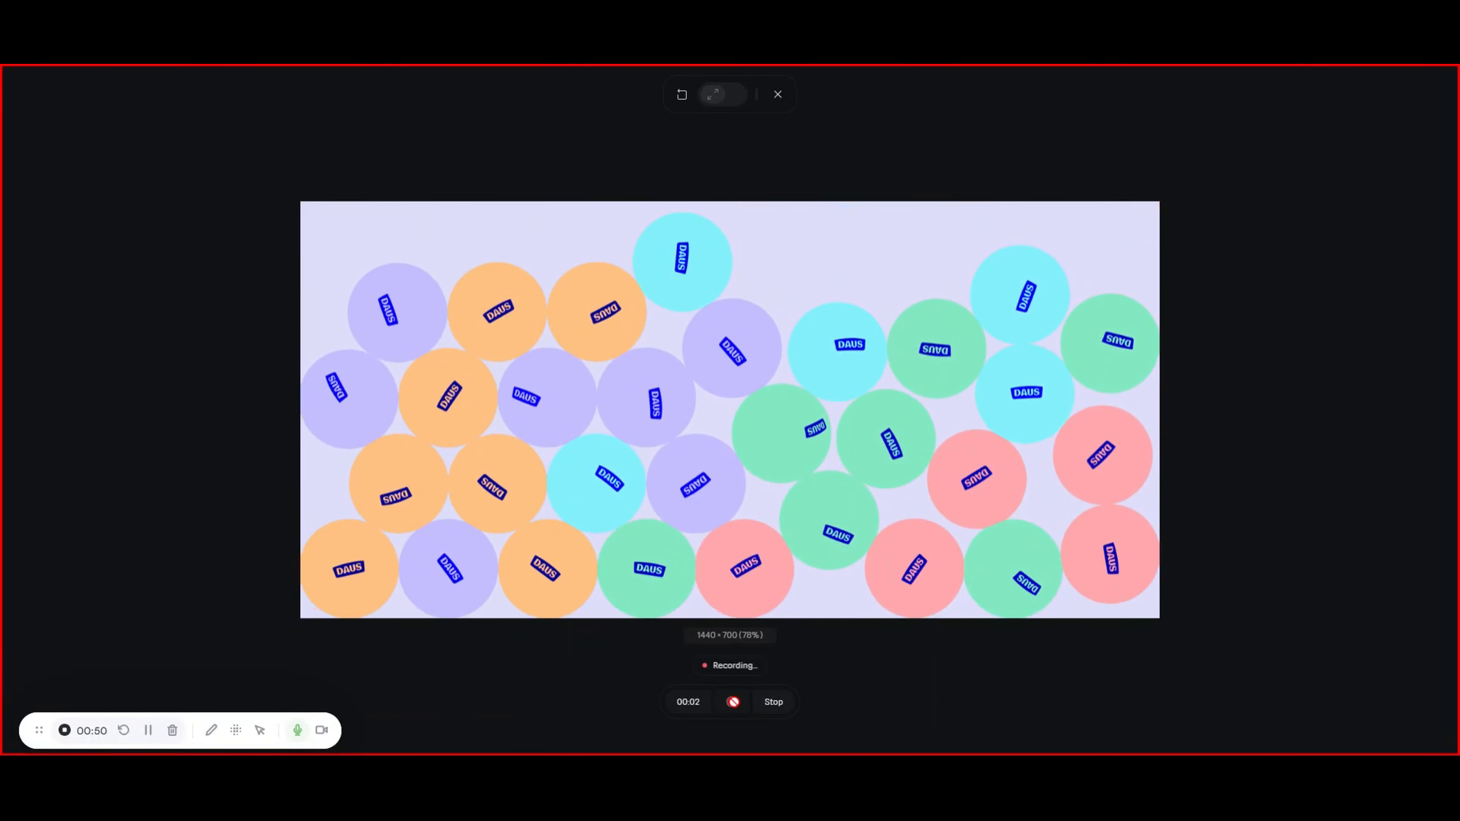
click(770, 709)
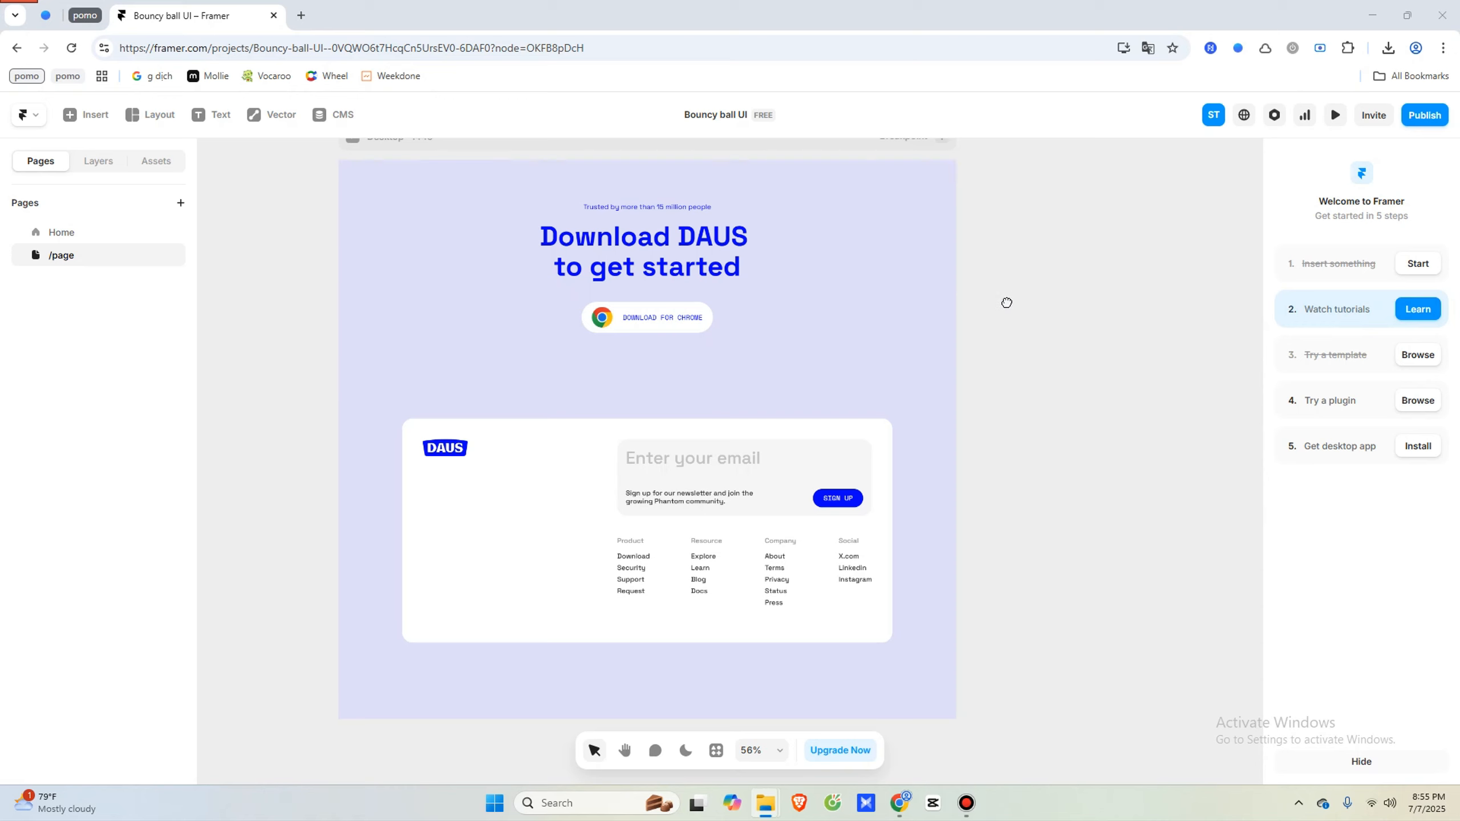
- Drop bouncy-ball-guide.gif onto the Framer page and move it over the footer
mouse_move(1009, 298)
middle_down()
mouse_move(1009, 350)
mouse_move(1017, 289)
middle_up()
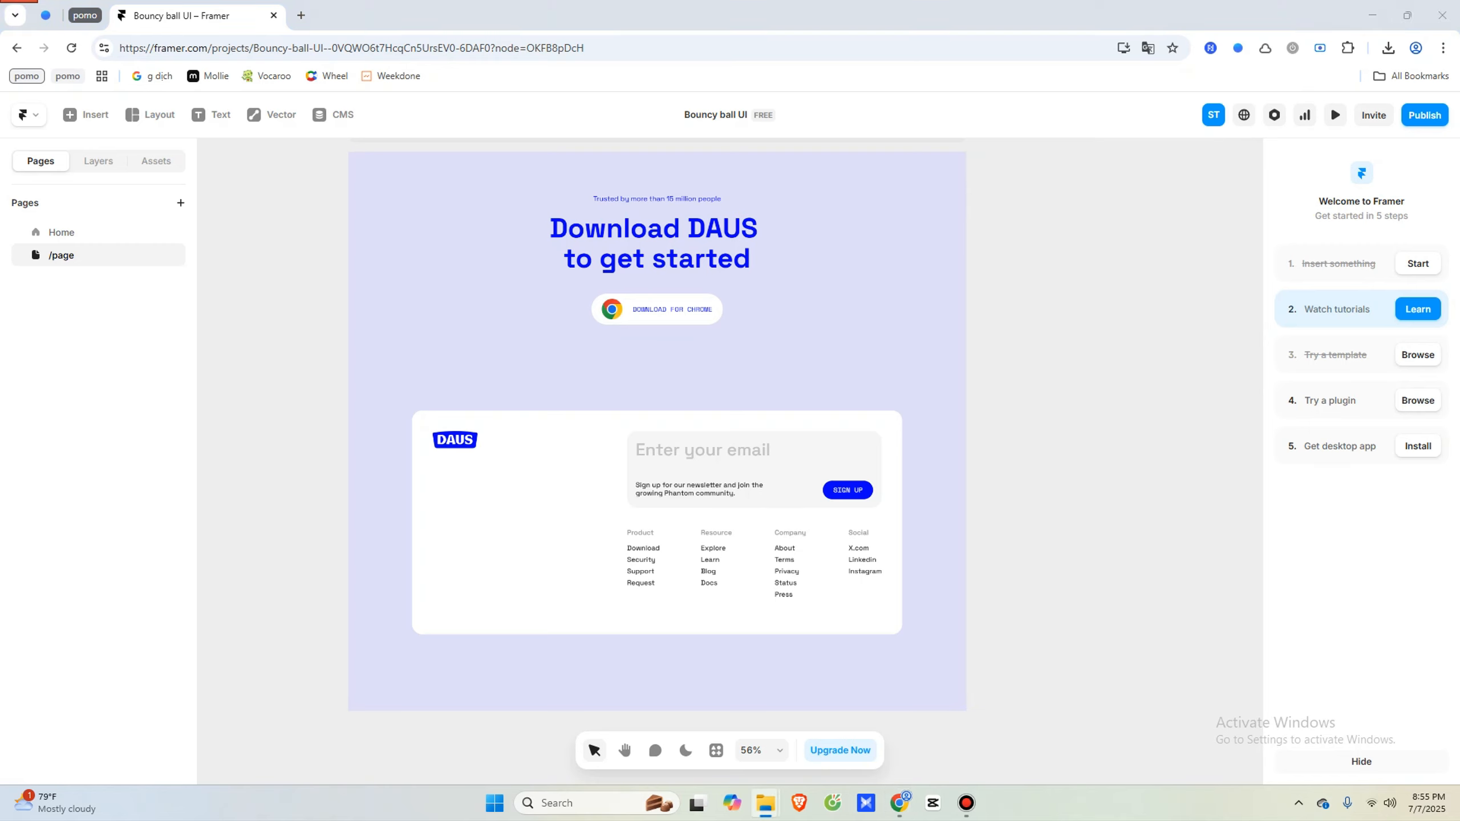
drag(1259, 516, 926, 513)
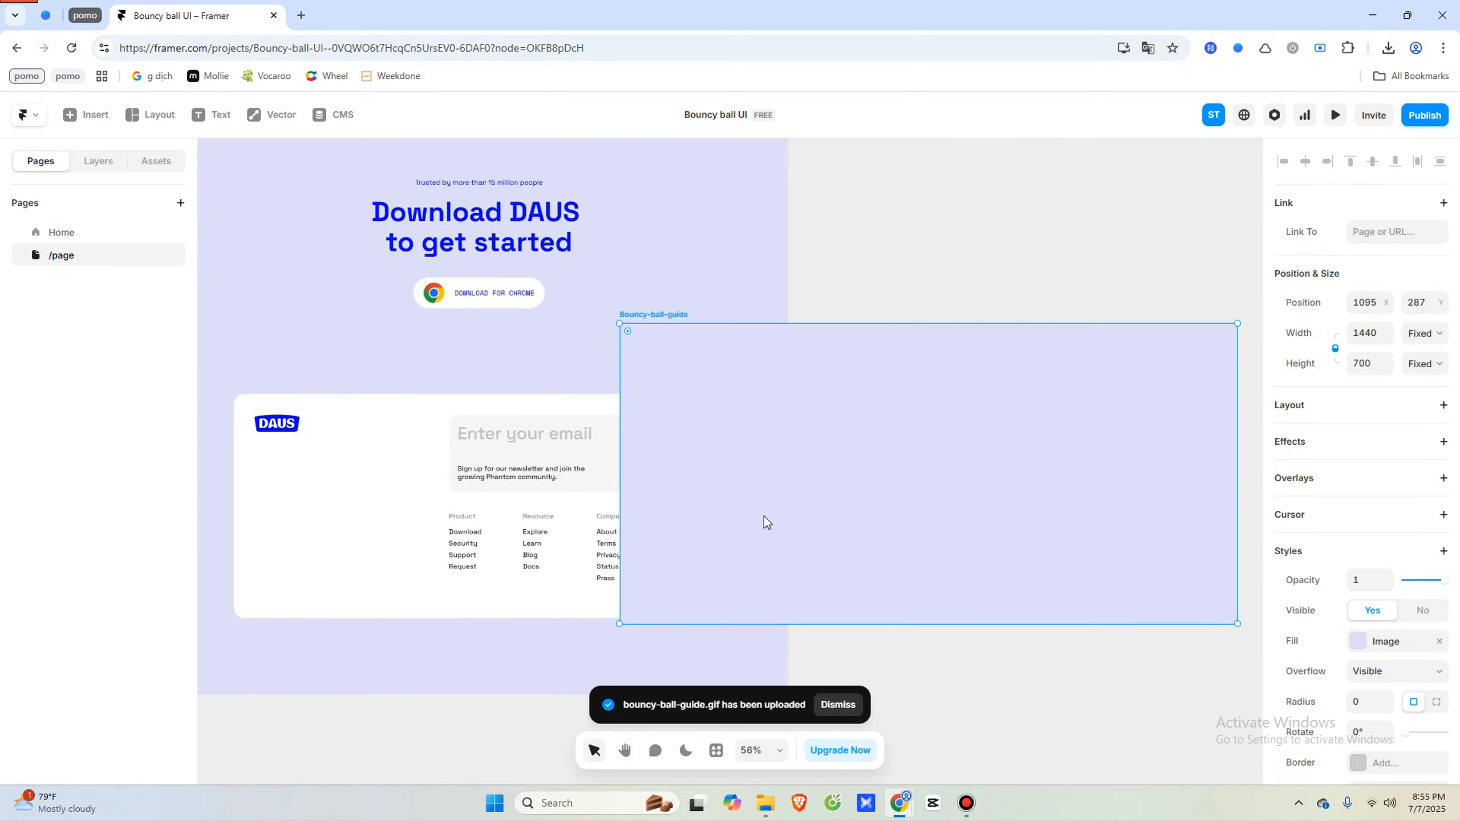
ctrl+scroll(810, 508, down, 2)
ctrl+scroll(810, 508, down, 1)
drag(846, 483, 558, 537)
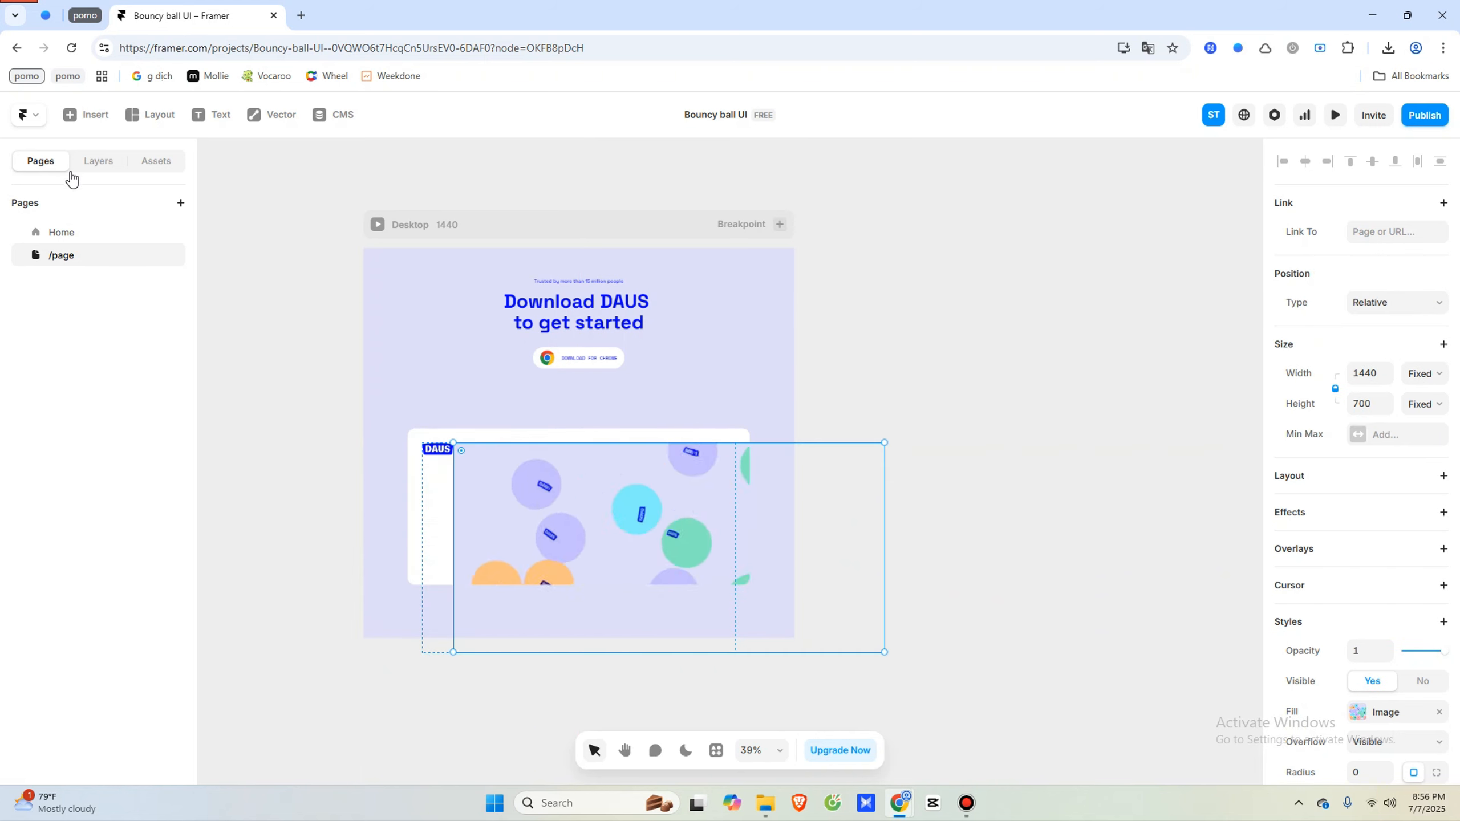
- Place the ball GIF beneath Frame 51, centred horizontally and bottom-aligned in the footer
click(87, 163)
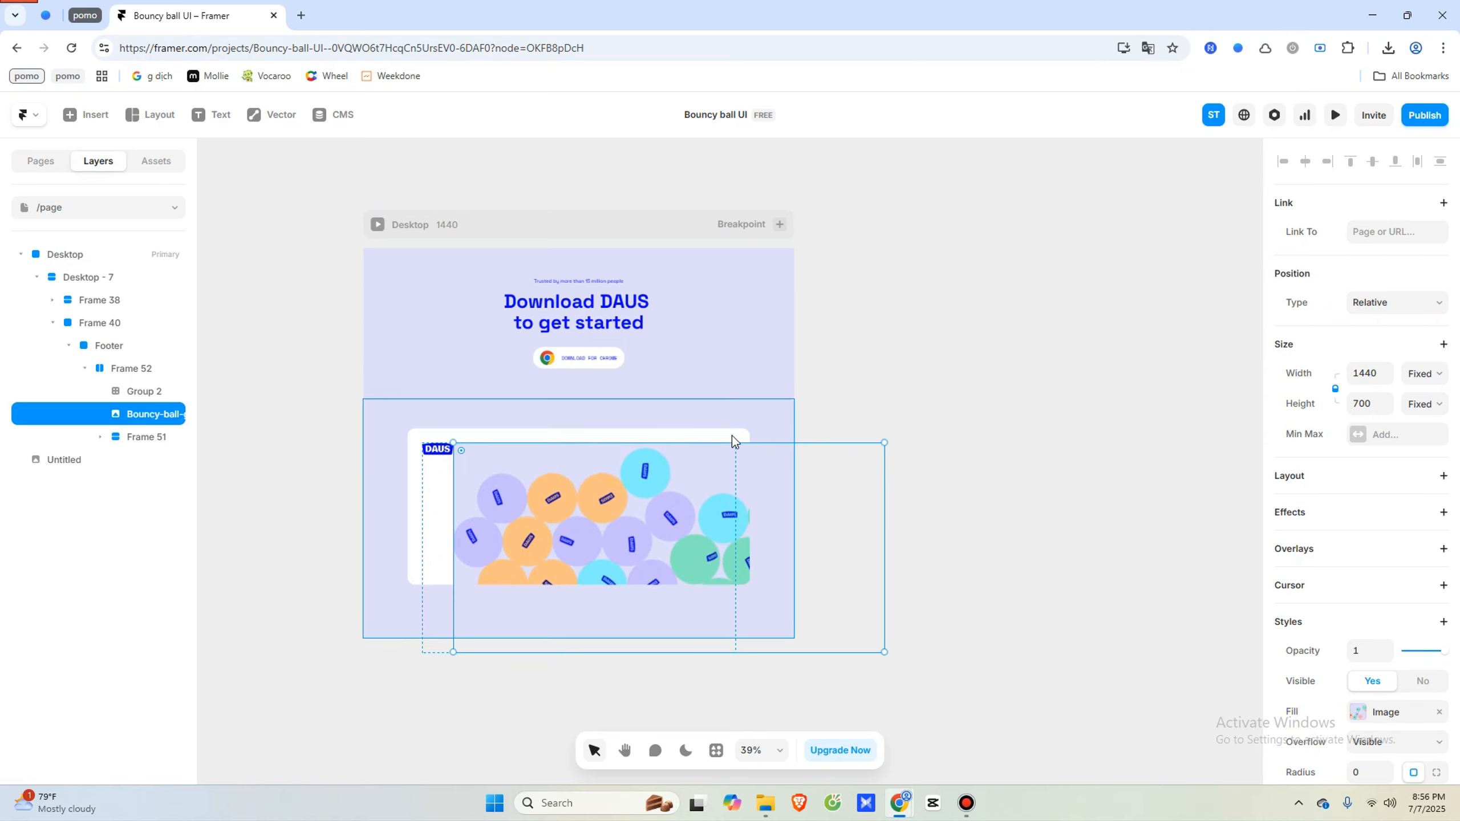
drag(117, 418, 115, 440)
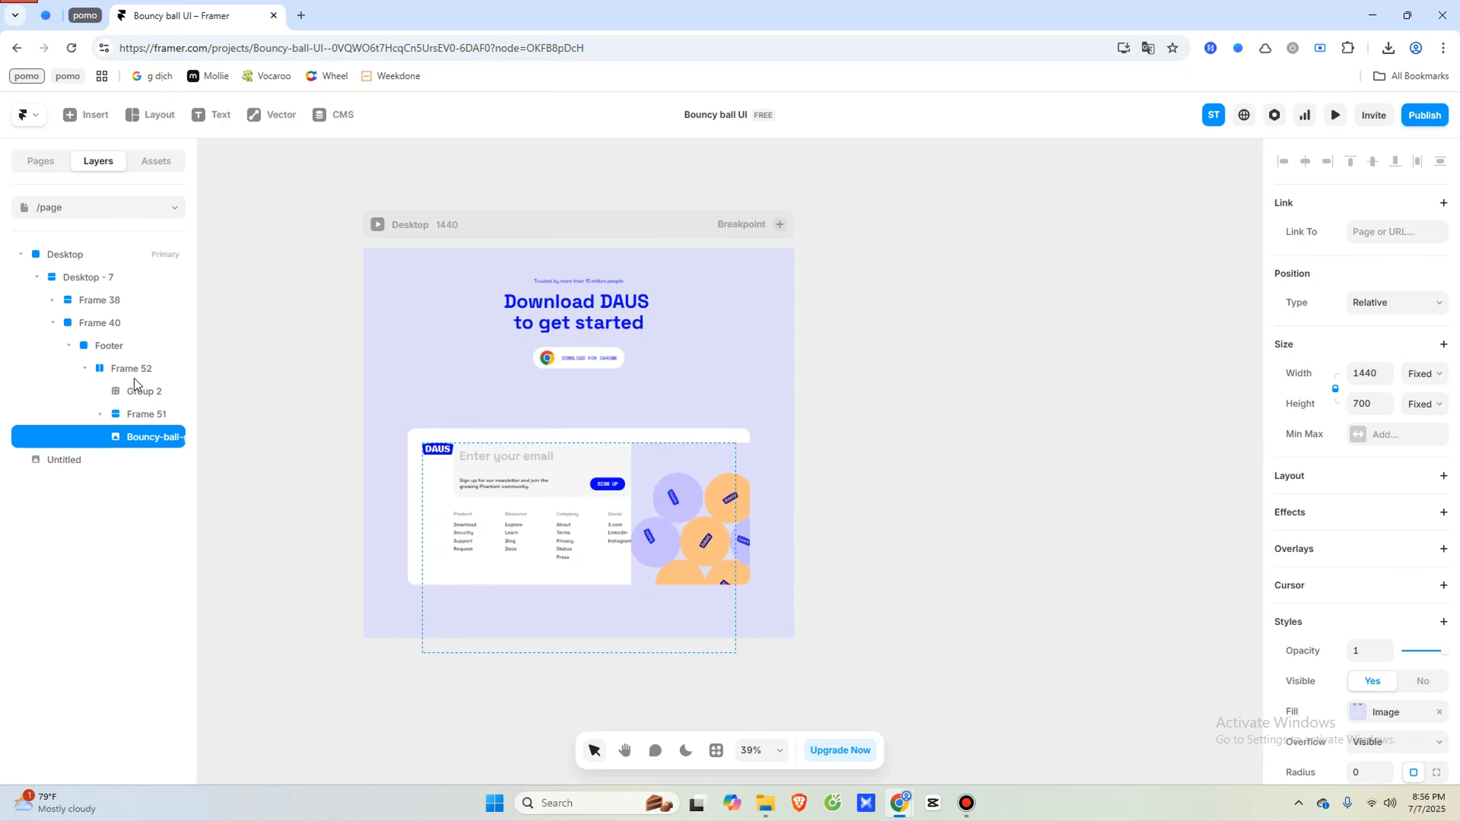
click(100, 414)
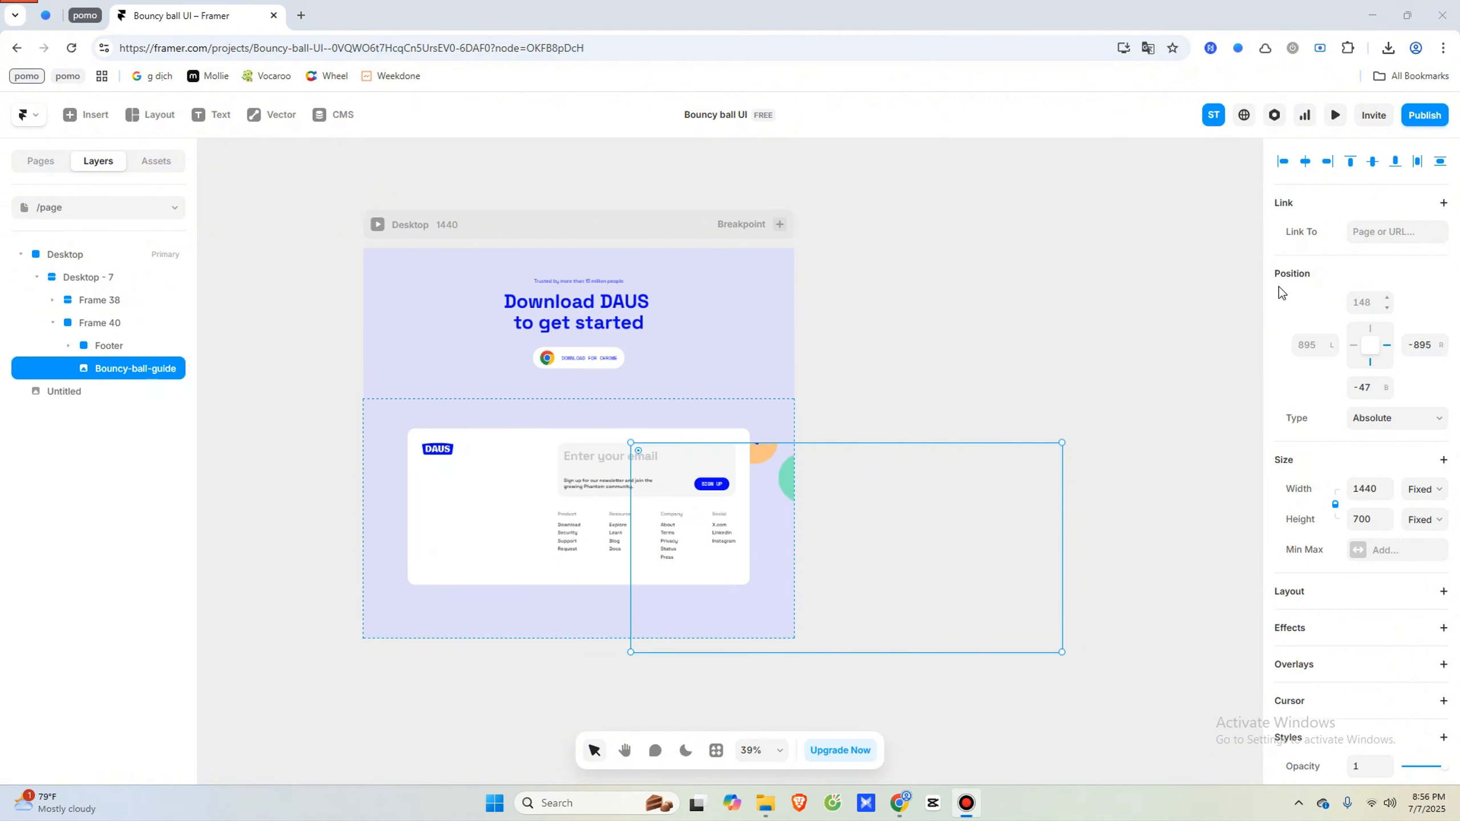
click(1305, 161)
click(1395, 162)
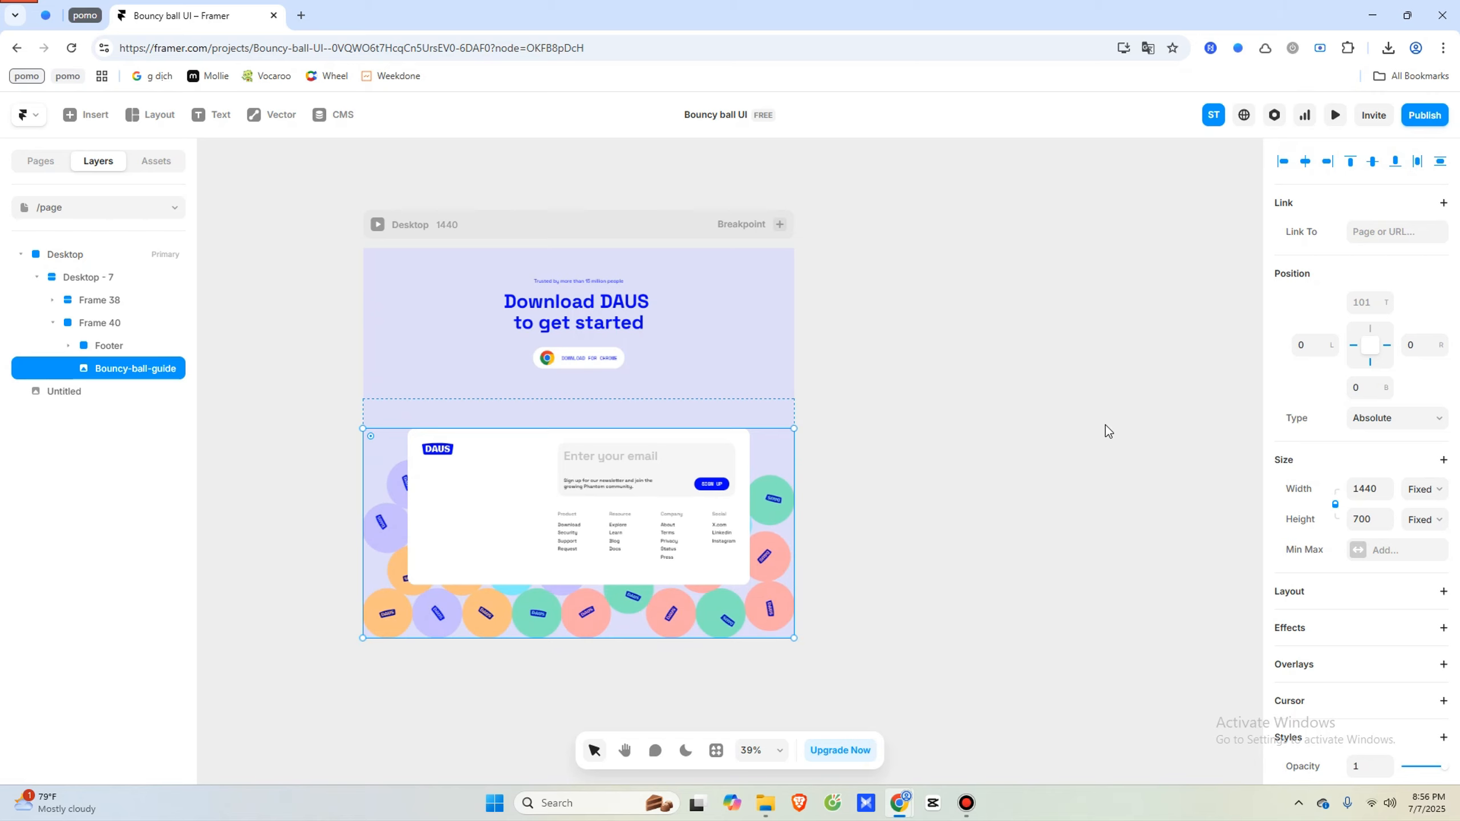
- Deselect everything, open Framer's live preview, and view the DAUS balls piled behind the footer signup card
middle_drag(1082, 415, 1105, 477)
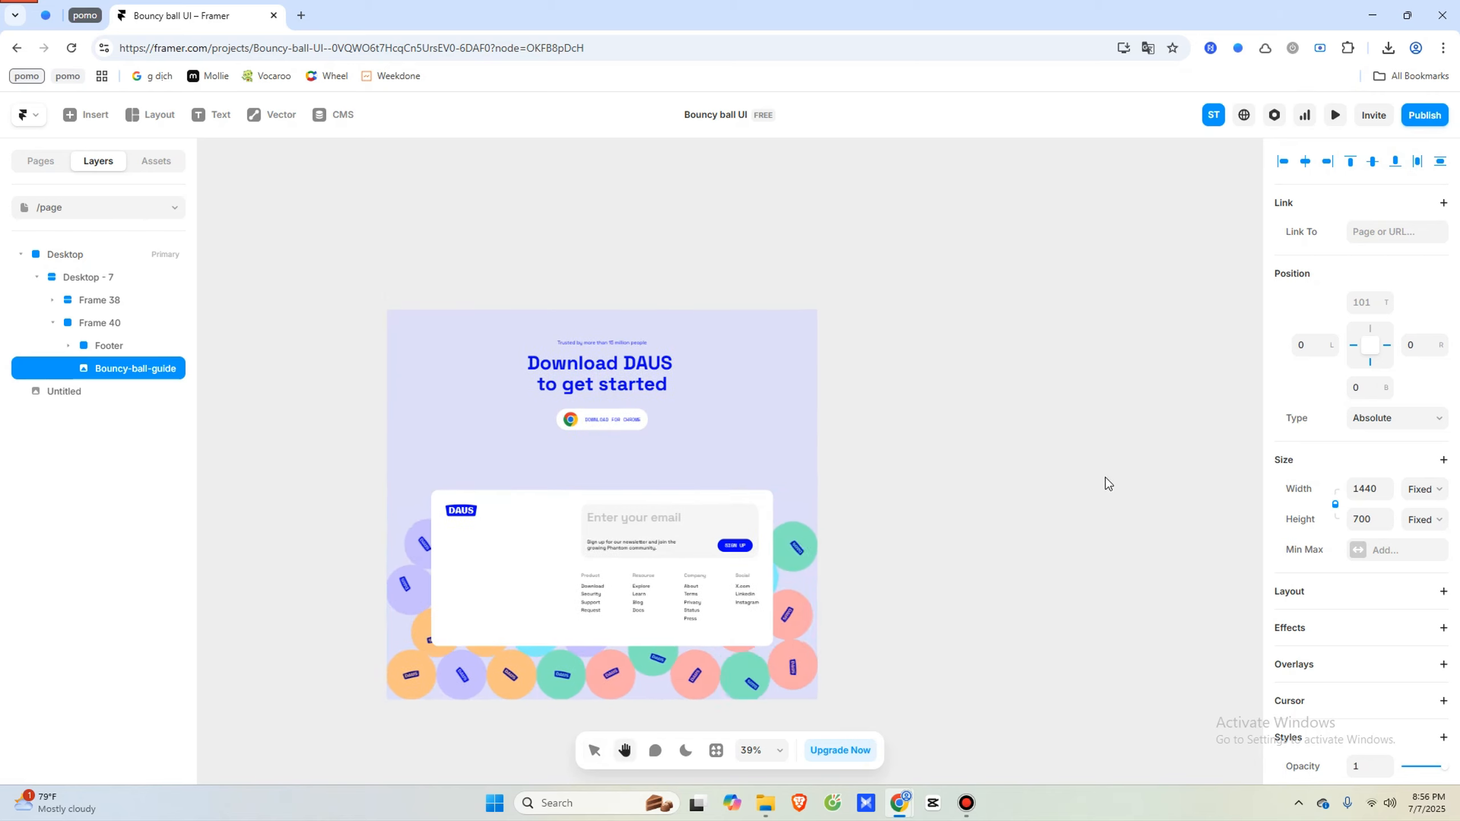
click(1106, 477)
click(1334, 115)
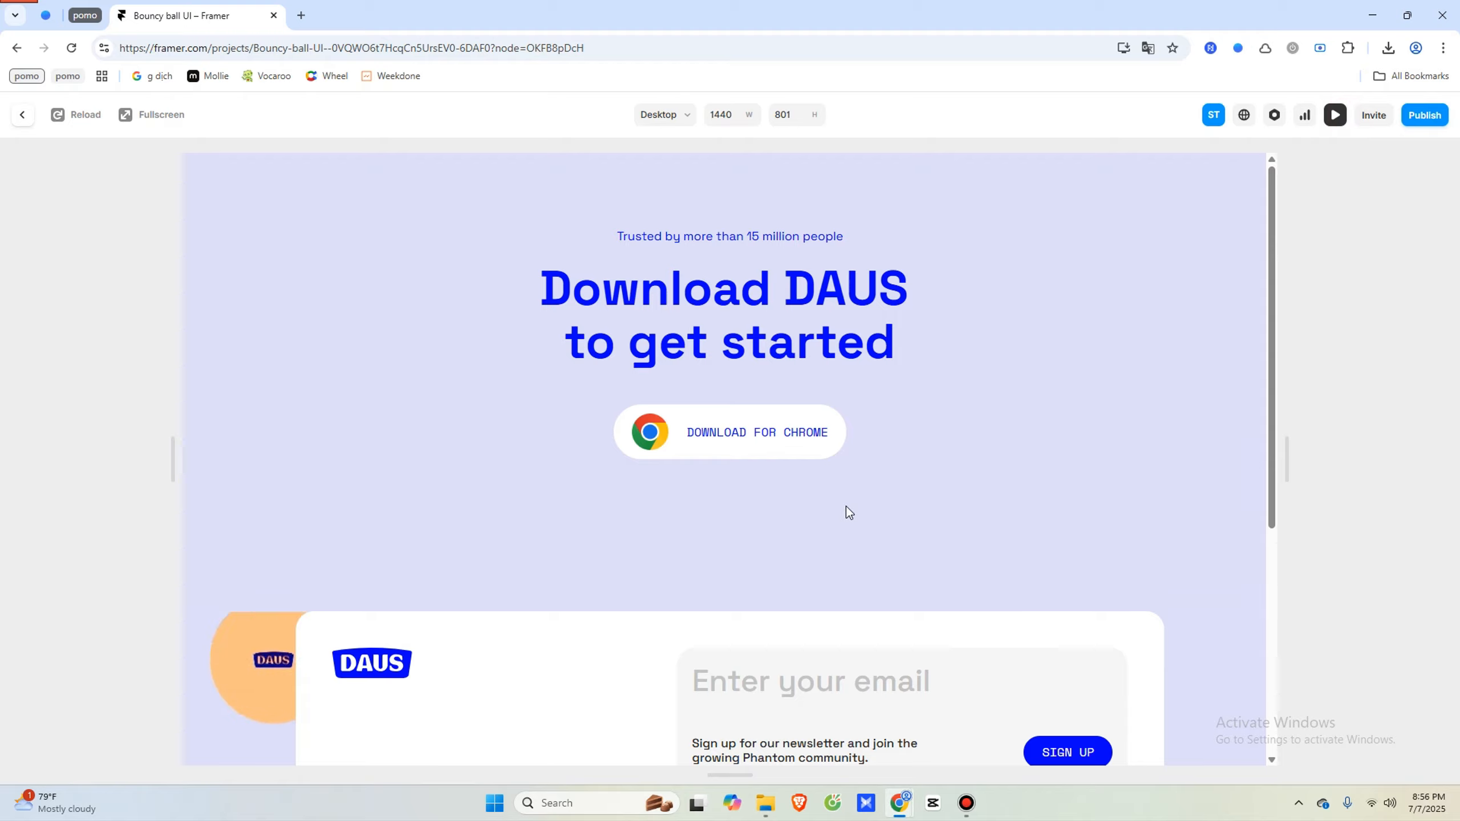
scroll(846, 506, down, 5)
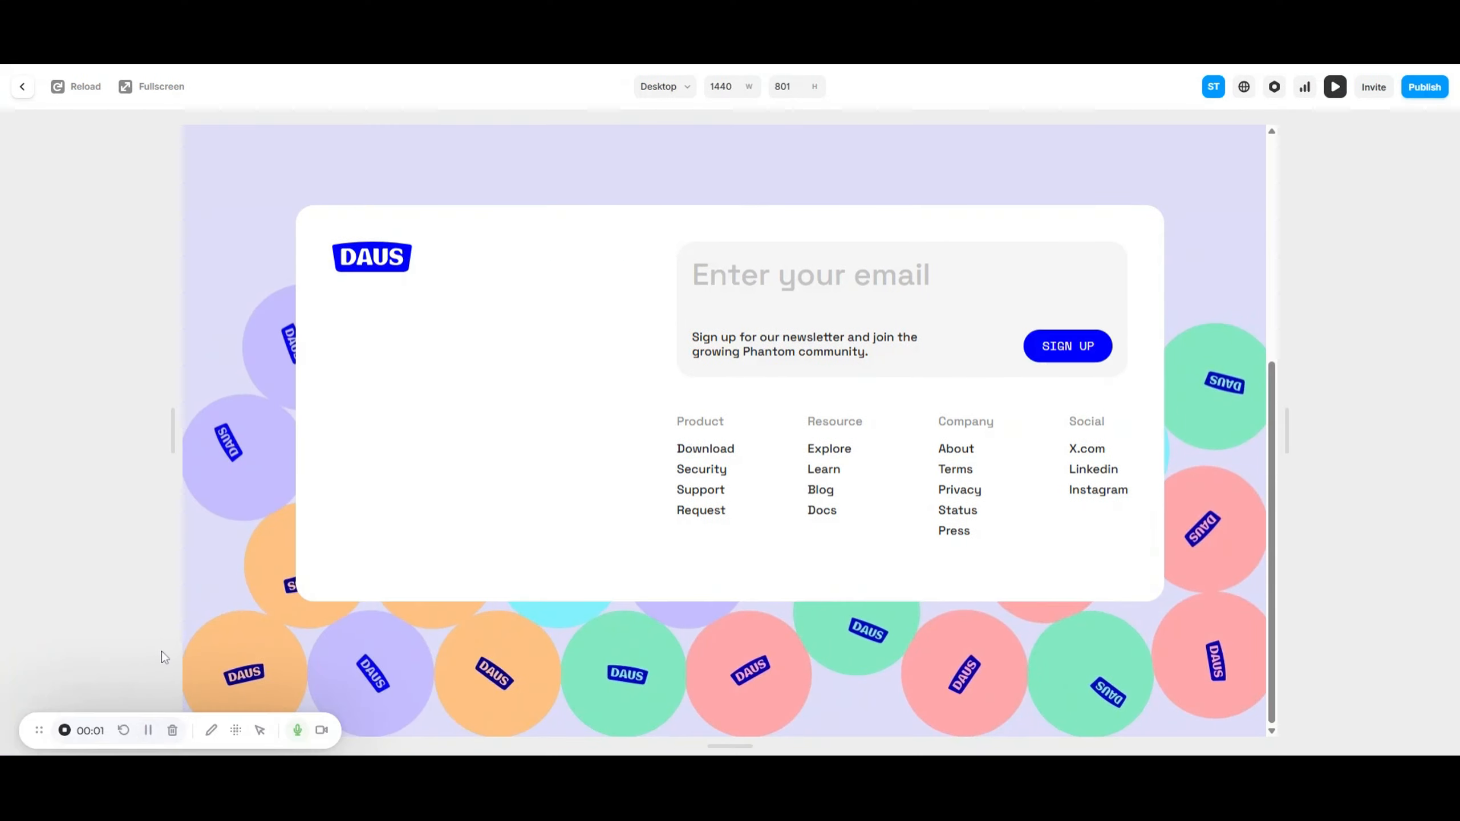